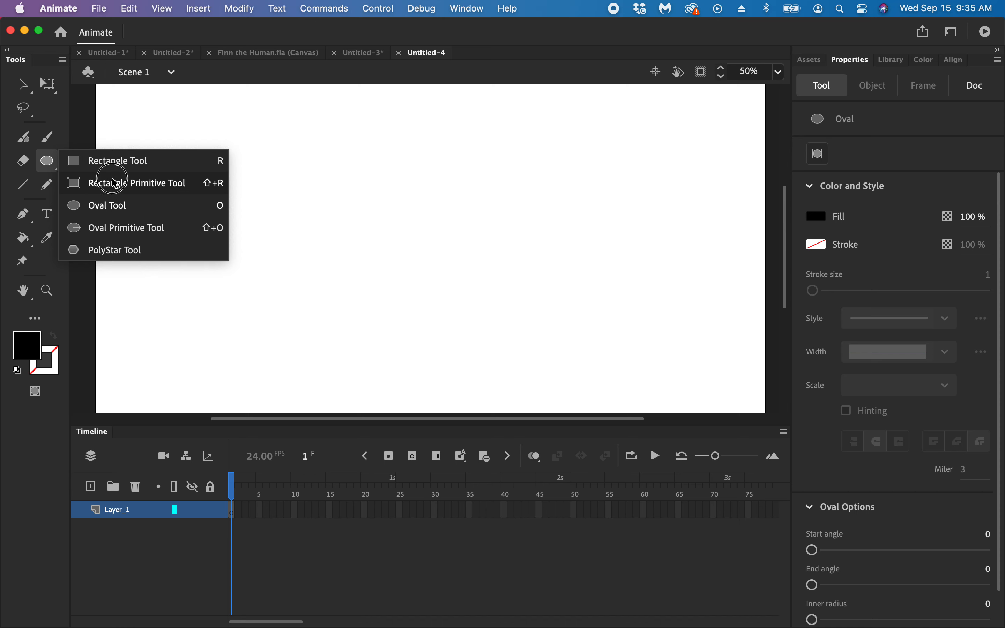
Set up the PolyStar Tool with the star style and 4 sides
{"action": "left_click", "coordinate": [114, 250]}
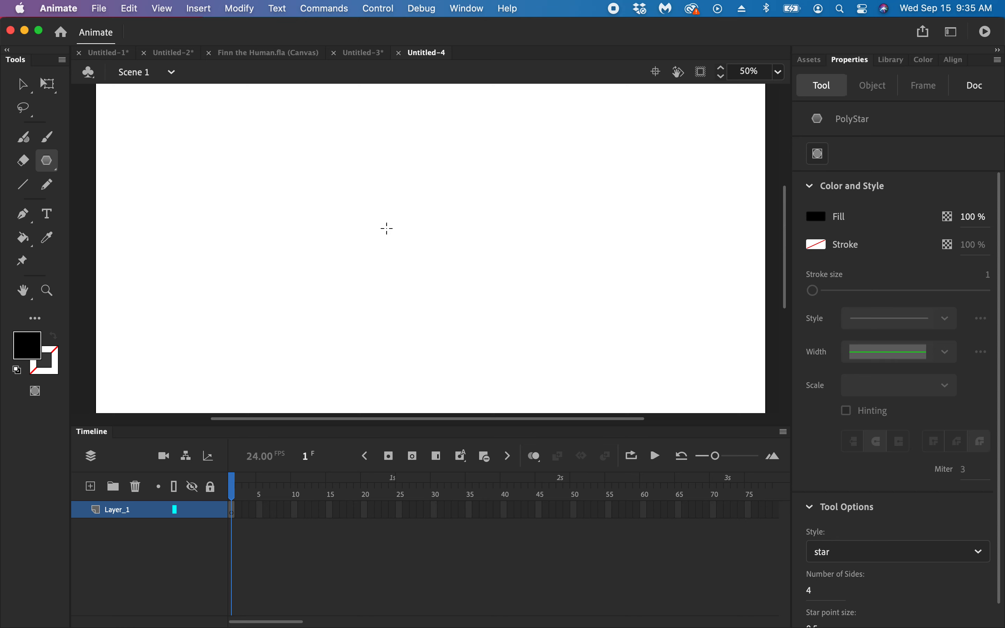
{"action": "left_click", "coordinate": [48, 166]}
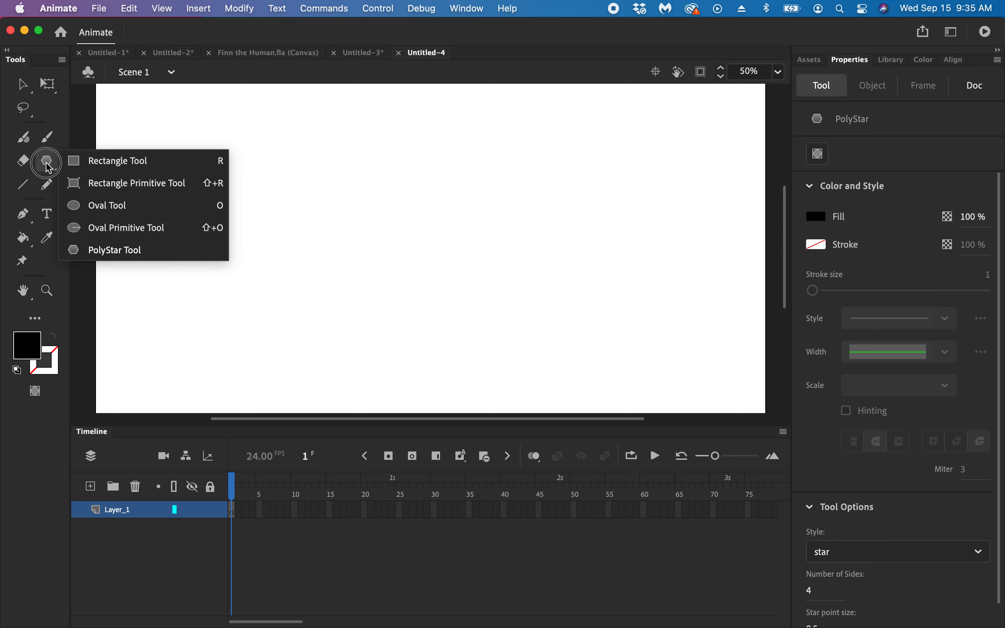
{"action": "left_click", "coordinate": [115, 251]}
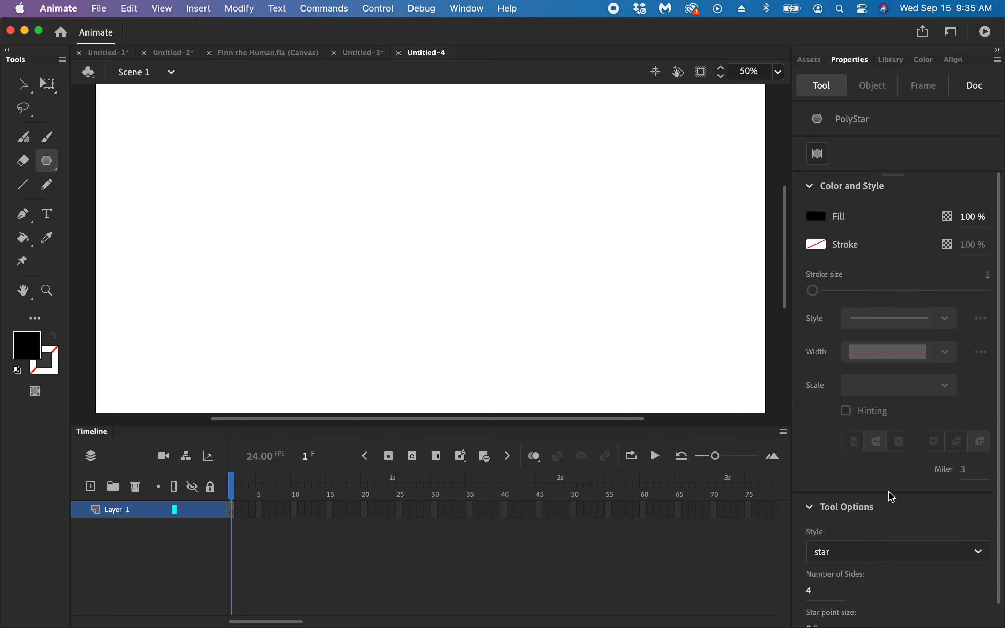
{"action": "left_click_drag", "start_coordinate": [894, 497], "coordinate": [895, 421]}
{"action": "left_click", "coordinate": [886, 549]}
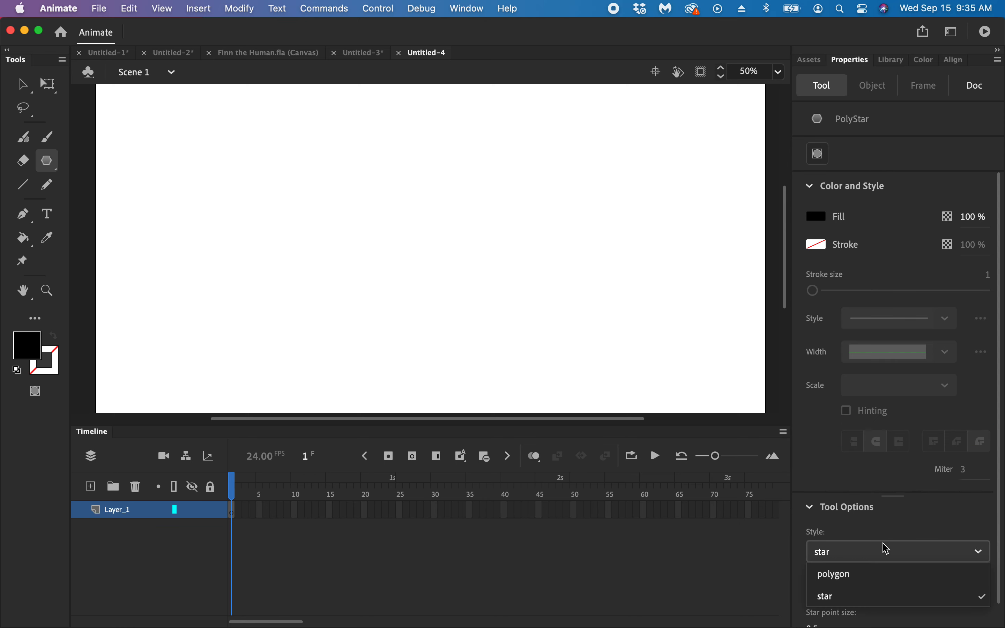
{"action": "left_click", "coordinate": [876, 576]}
{"action": "left_click", "coordinate": [865, 552]}
{"action": "left_click", "coordinate": [854, 593]}
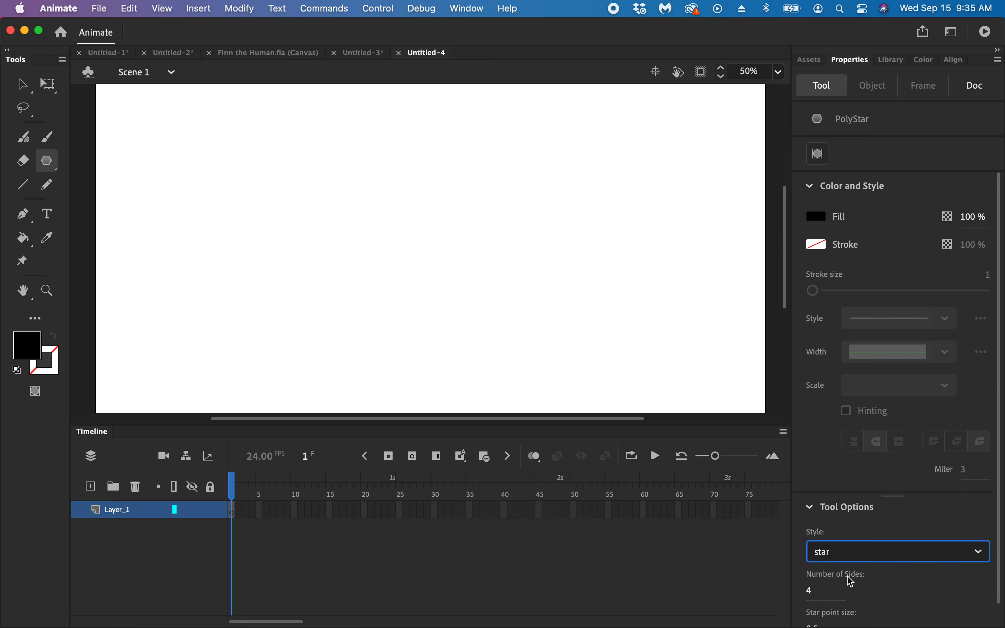
{"action": "left_click", "coordinate": [812, 591]}
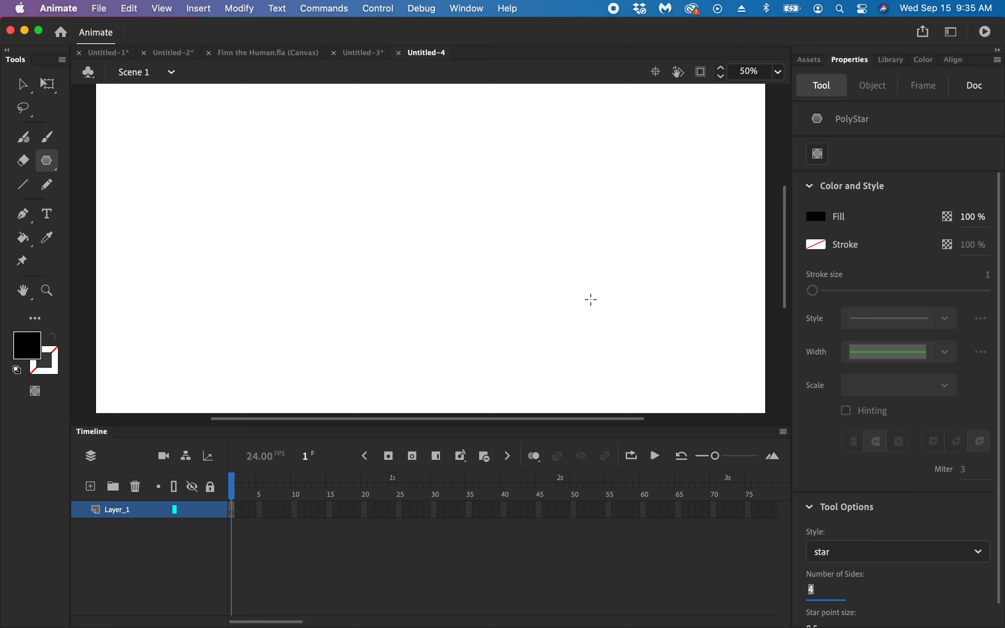
Draw a four-pointed star about 861 px wide and move it near the middle of the stage
{"action": "left_click_drag", "start_coordinate": [318, 168], "coordinate": [457, 225]}
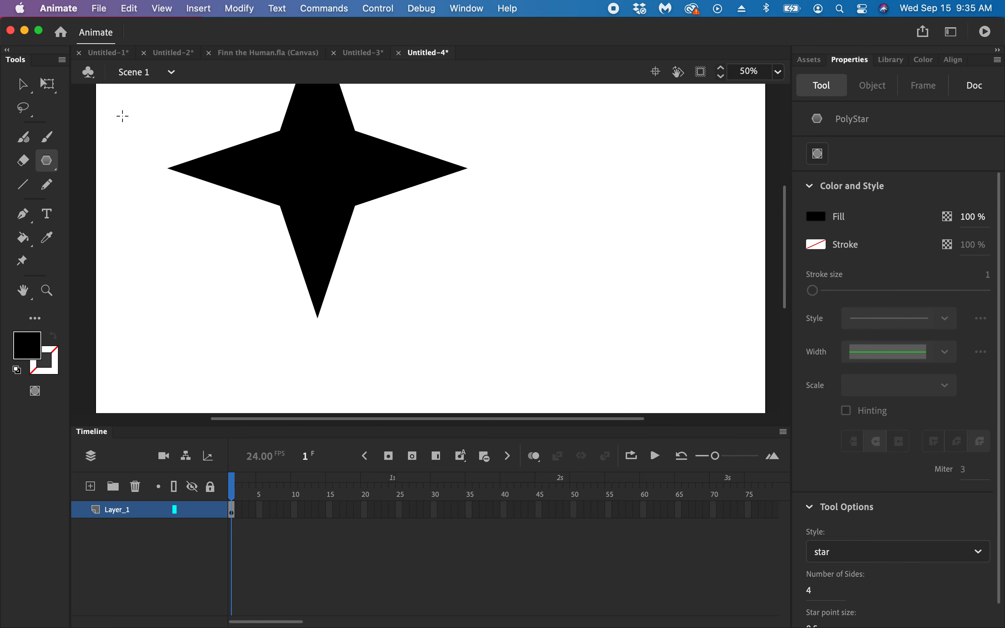
{"action": "left_click", "coordinate": [24, 85]}
{"action": "left_click", "coordinate": [300, 150]}
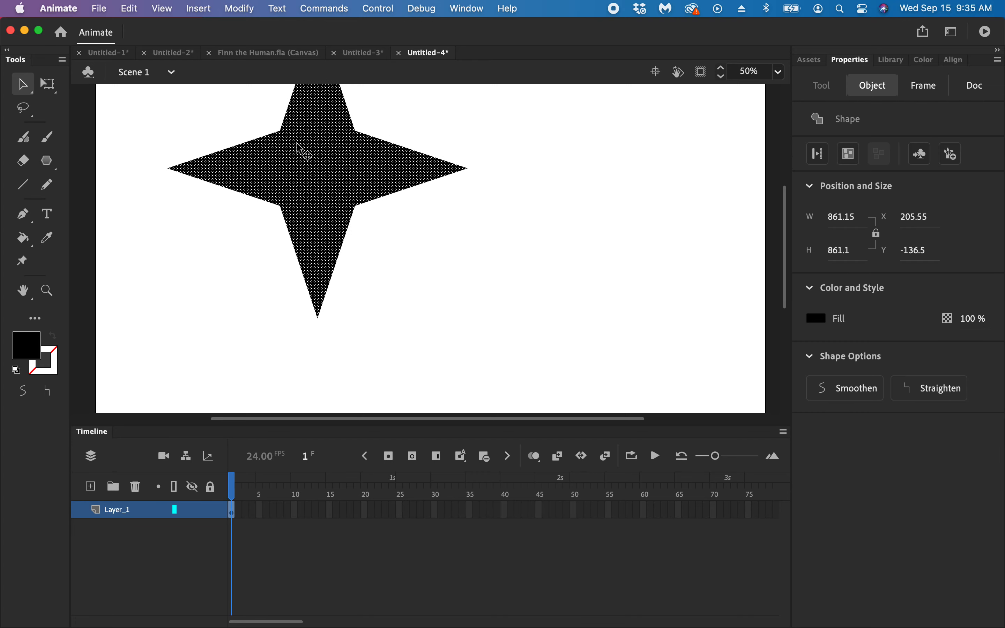
{"action": "left_click_drag", "start_coordinate": [331, 180], "coordinate": [458, 260]}
Change the star's fill to dark grey #666666
{"action": "left_click", "coordinate": [35, 345]}
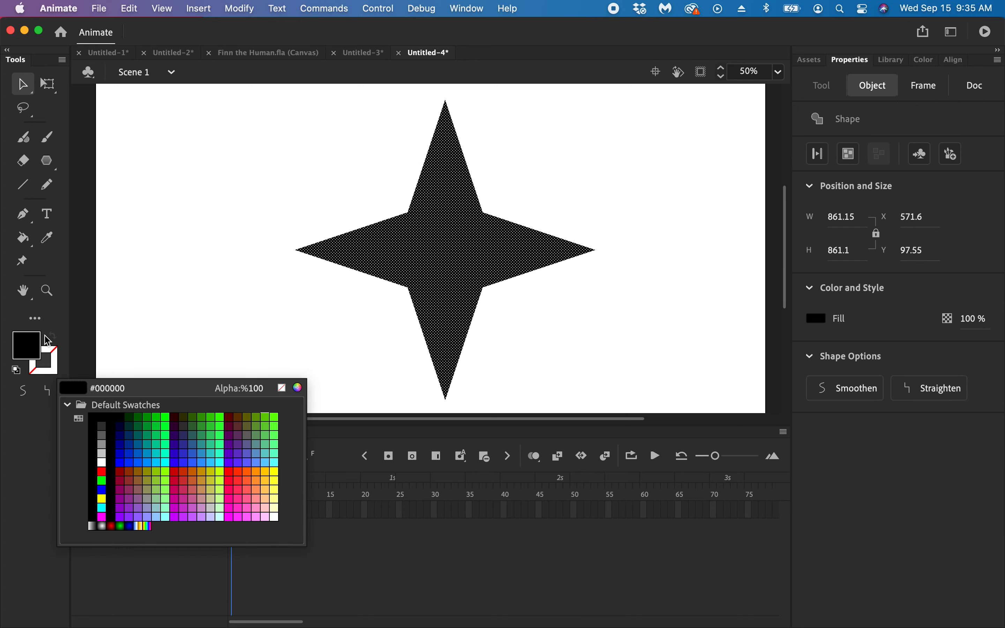
{"action": "left_click", "coordinate": [102, 435]}
{"action": "left_click", "coordinate": [180, 310]}
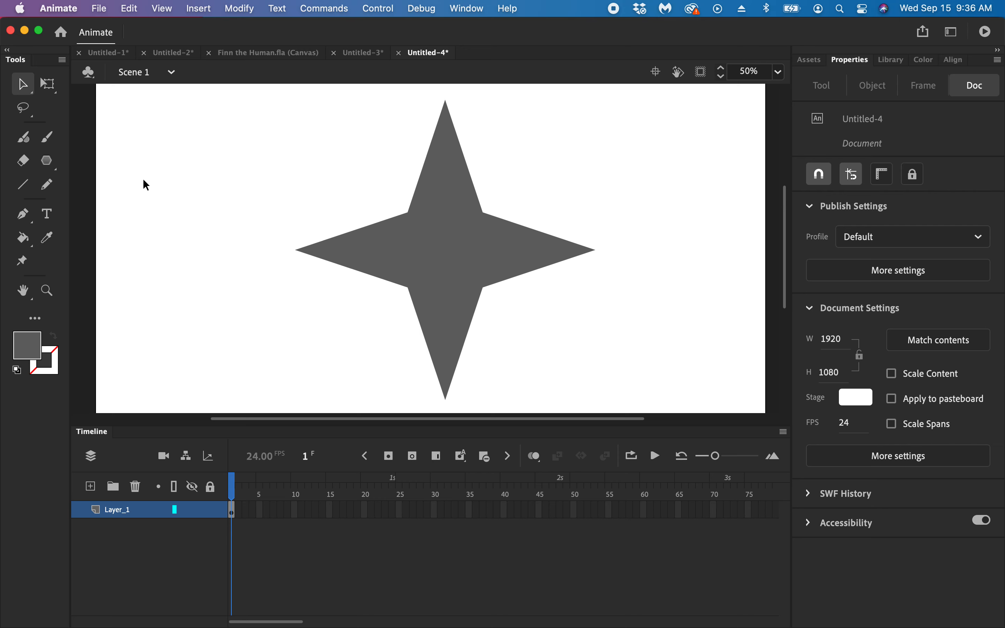
Scale the star down evenly to about 485 px wide and move it to the stage's upper-left area
{"action": "scroll", "coordinate": [143, 180], "scroll_direction": "right", "scroll_amount": 3}
{"action": "key", "text": "super+minus"}
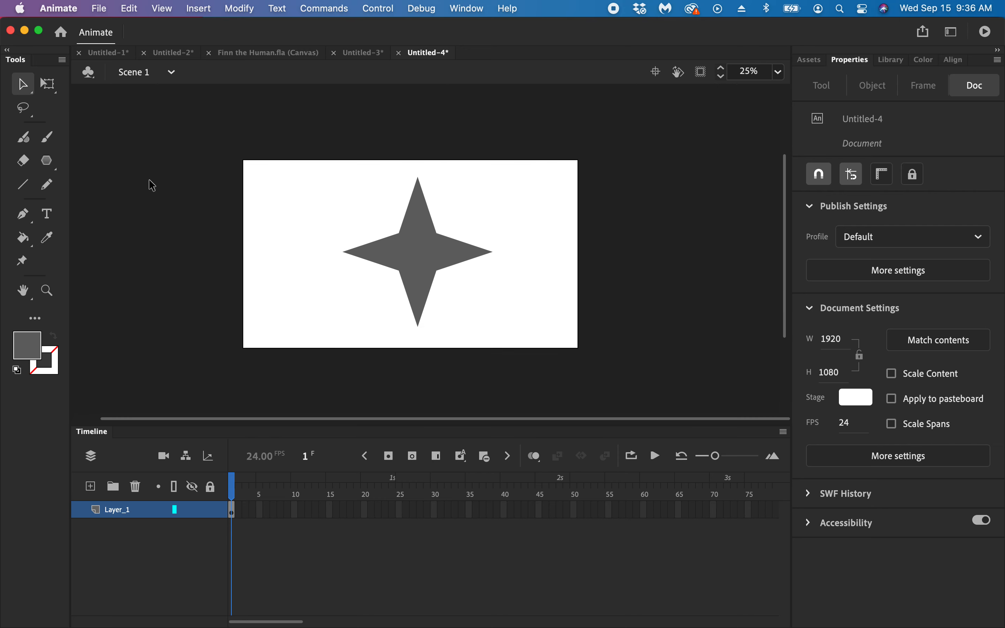
{"action": "left_click", "coordinate": [417, 247]}
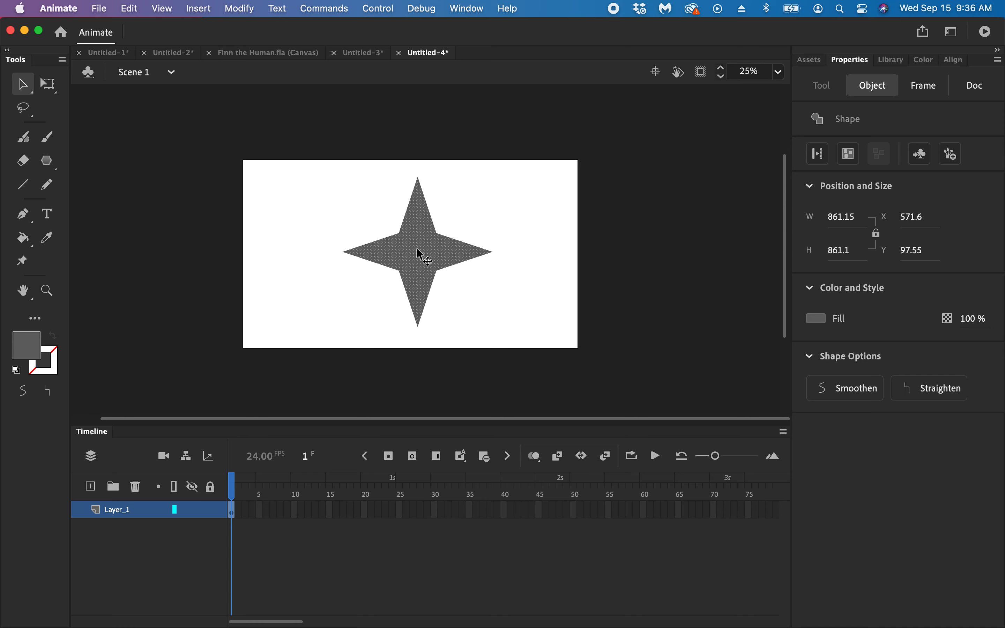
{"action": "key", "text": "q"}
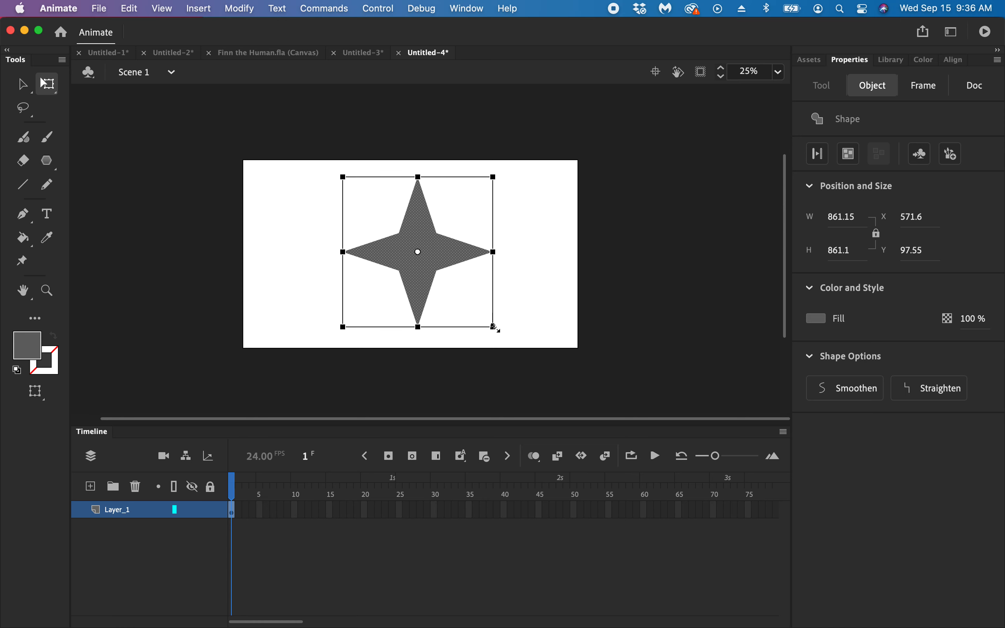
{"action": "left_click_drag", "start_coordinate": [495, 326], "coordinate": [459, 295]}
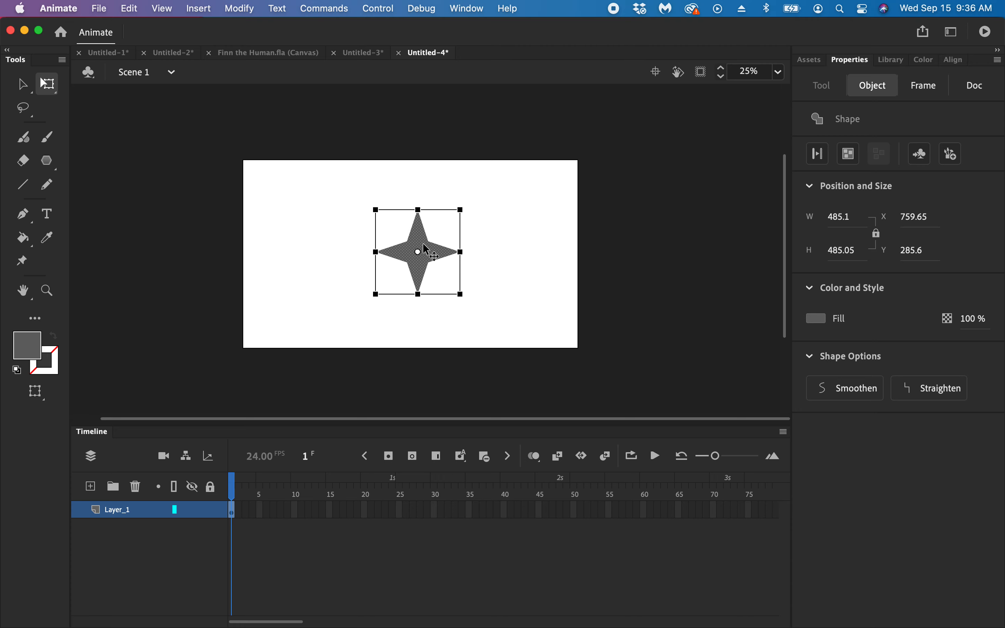
{"action": "left_click_drag", "start_coordinate": [408, 251], "coordinate": [324, 232]}
Draw a circle about 122 px in diameter with the Oval Tool, just below and to the right of the star
{"action": "left_click", "coordinate": [440, 225]}
{"action": "left_click_drag", "start_coordinate": [47, 161], "coordinate": [112, 206]}
{"action": "left_click_drag", "start_coordinate": [376, 274], "coordinate": [402, 297]}
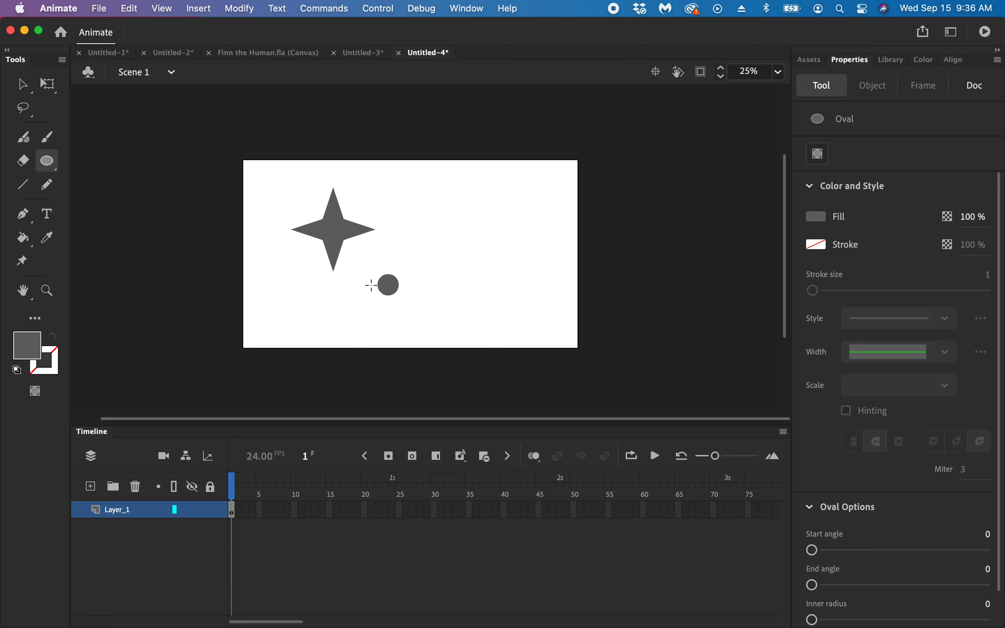
Change the circle's fill to dark green #006600
{"action": "left_click", "coordinate": [23, 85]}
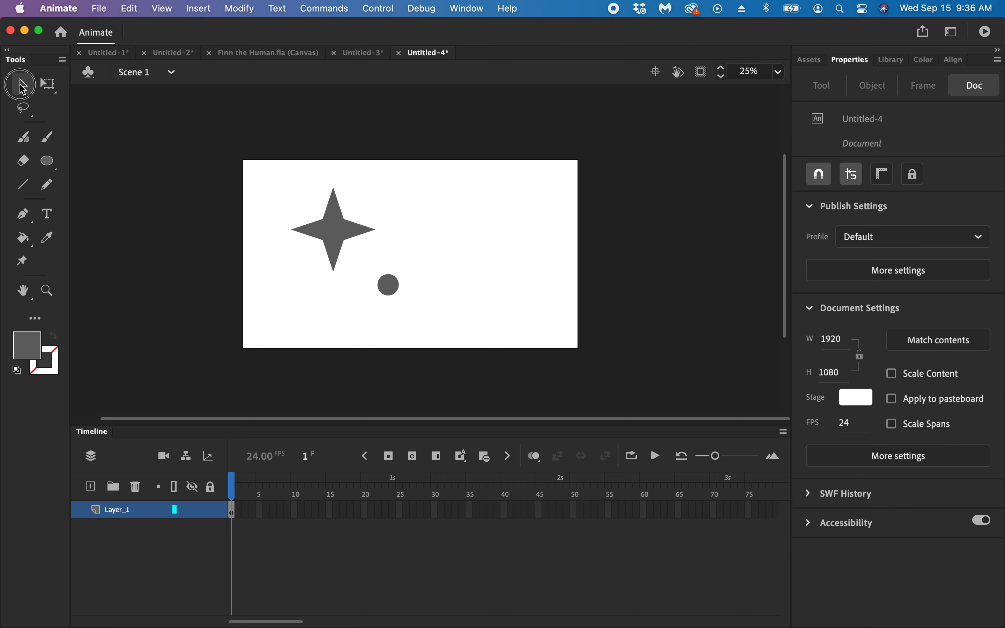
{"action": "left_click", "coordinate": [386, 291]}
{"action": "left_click", "coordinate": [16, 353]}
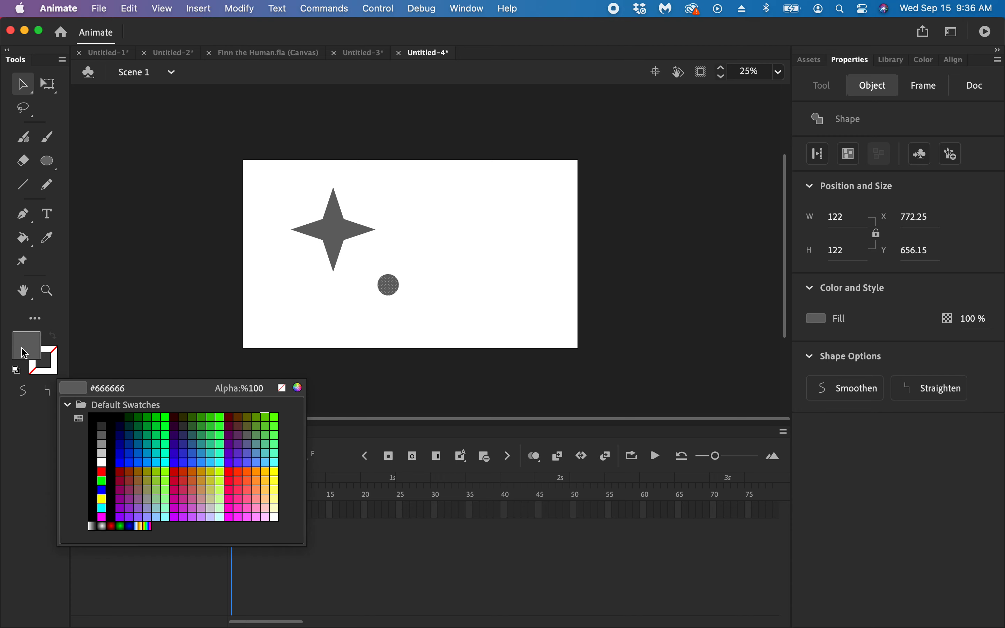
{"action": "left_click", "coordinate": [134, 415]}
{"action": "left_click", "coordinate": [278, 293]}
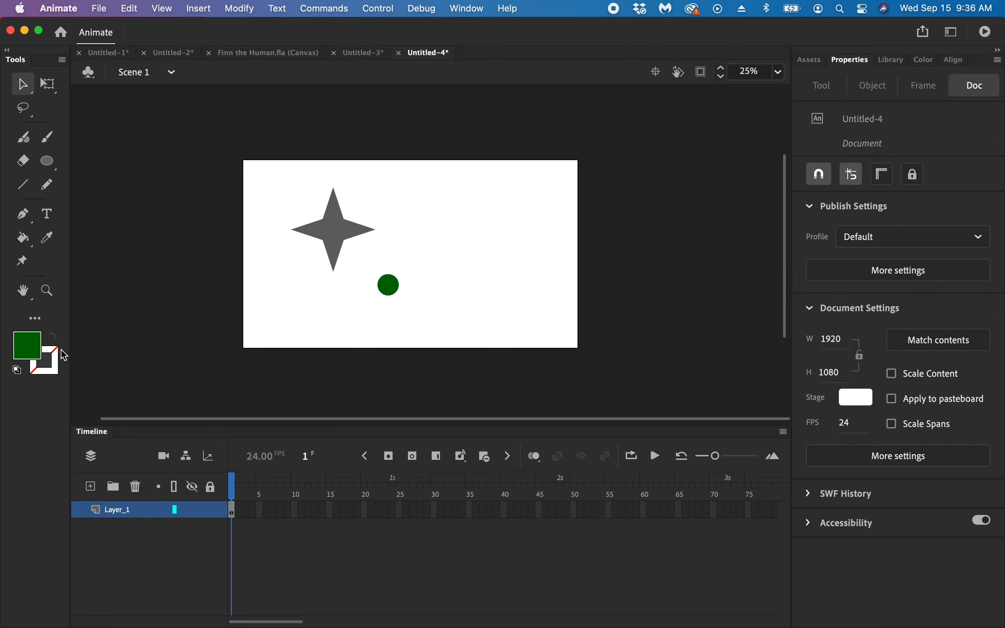
Change the circle's fill to bright red
{"action": "left_click", "coordinate": [398, 296]}
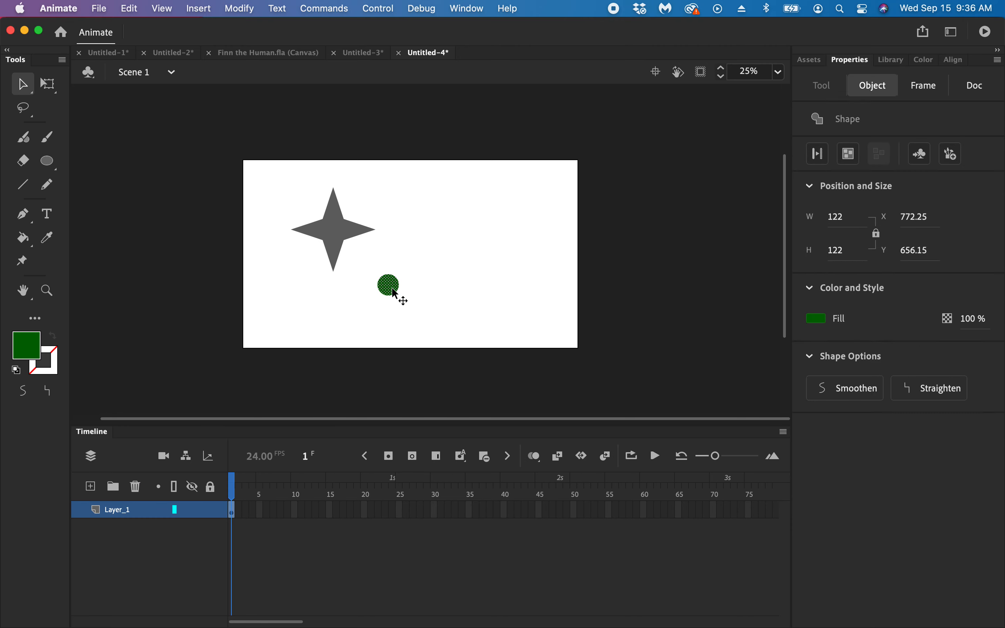
{"action": "left_click", "coordinate": [24, 345]}
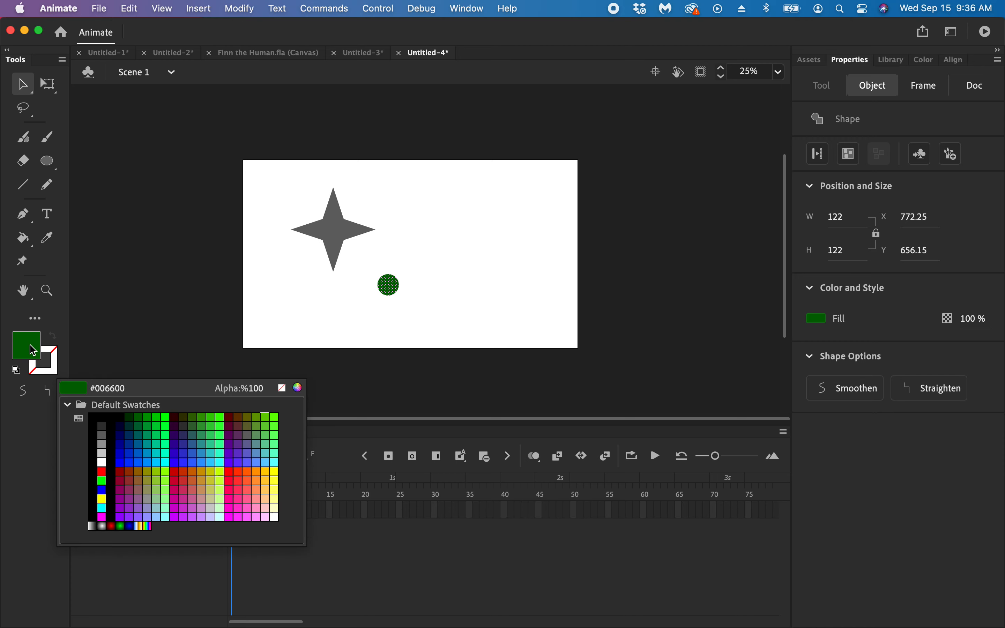
{"action": "left_click", "coordinate": [229, 474]}
{"action": "left_click", "coordinate": [274, 309]}
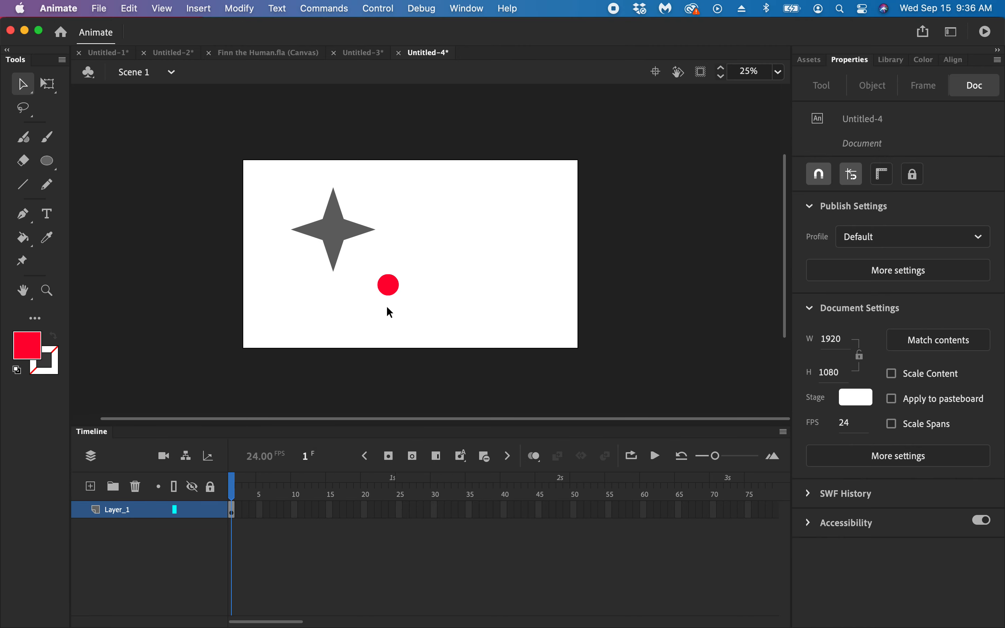
Align the star to the horizontal and vertical centre of the stage
{"action": "left_click", "coordinate": [345, 235]}
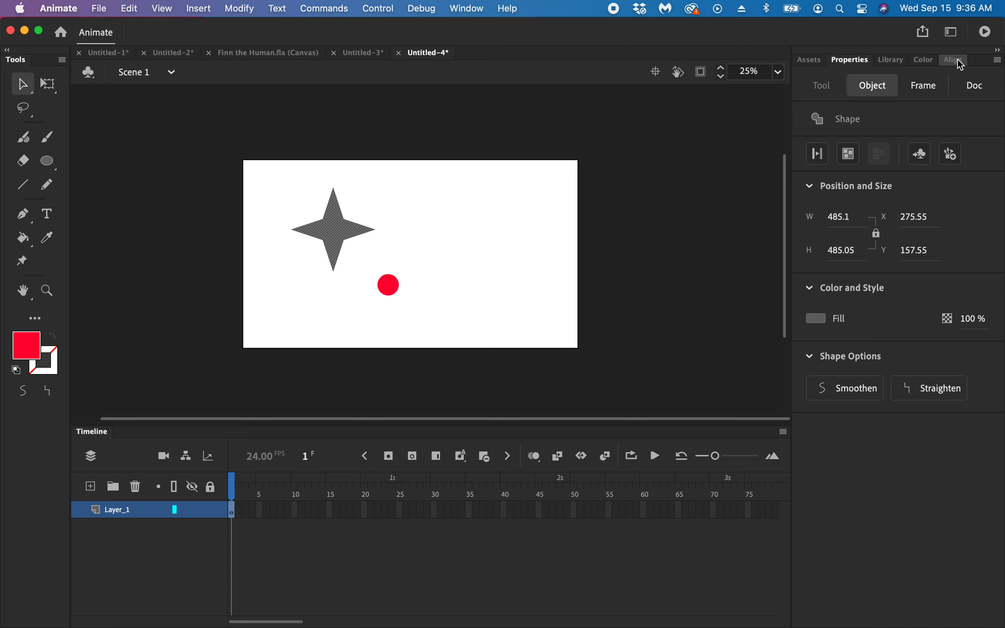
{"action": "left_click", "coordinate": [467, 9]}
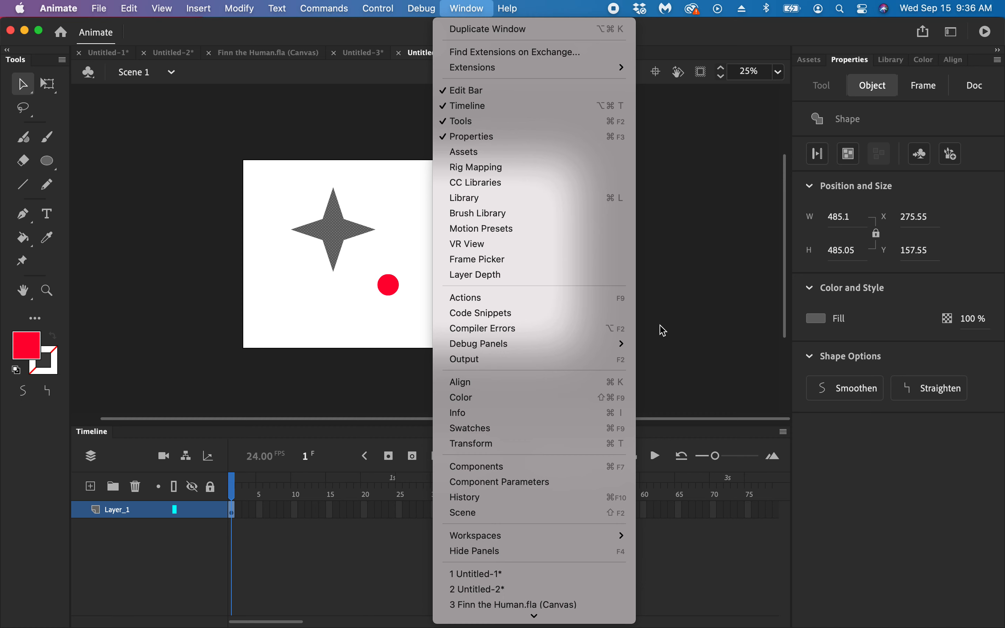
{"action": "left_click", "coordinate": [524, 380]}
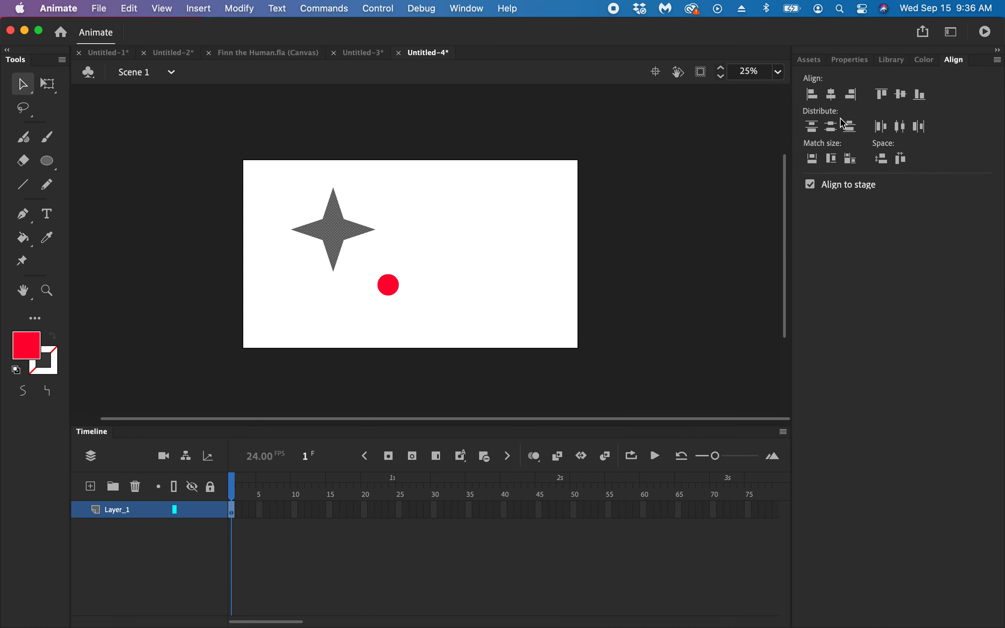
{"action": "left_click", "coordinate": [839, 101]}
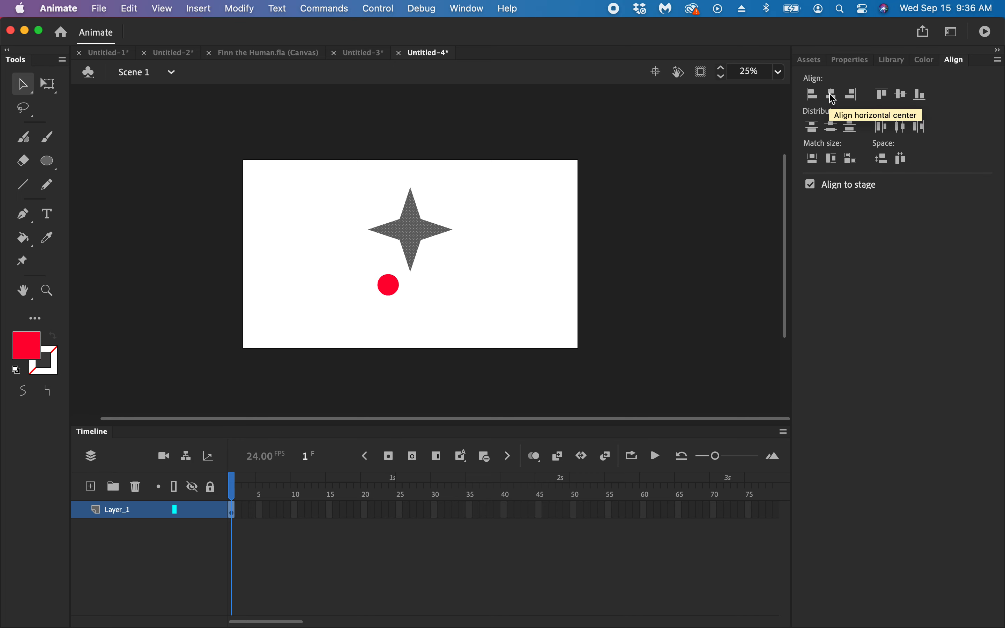
{"action": "left_click", "coordinate": [905, 98]}
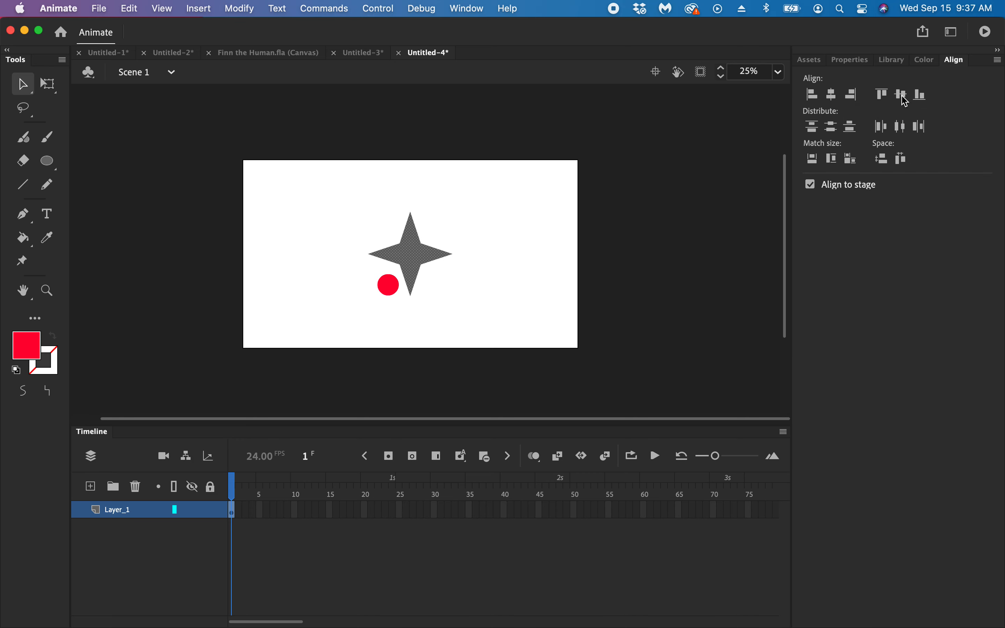
Try to align the circle to the stage's horizontal centre first and its vertical centre second
{"action": "left_click", "coordinate": [397, 290]}
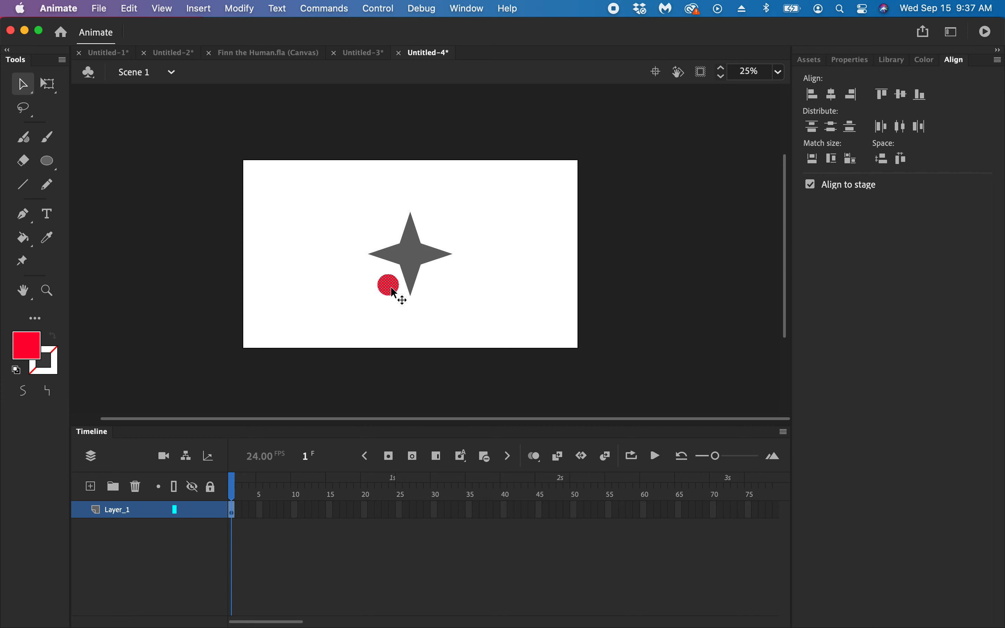
{"action": "left_click", "coordinate": [837, 100]}
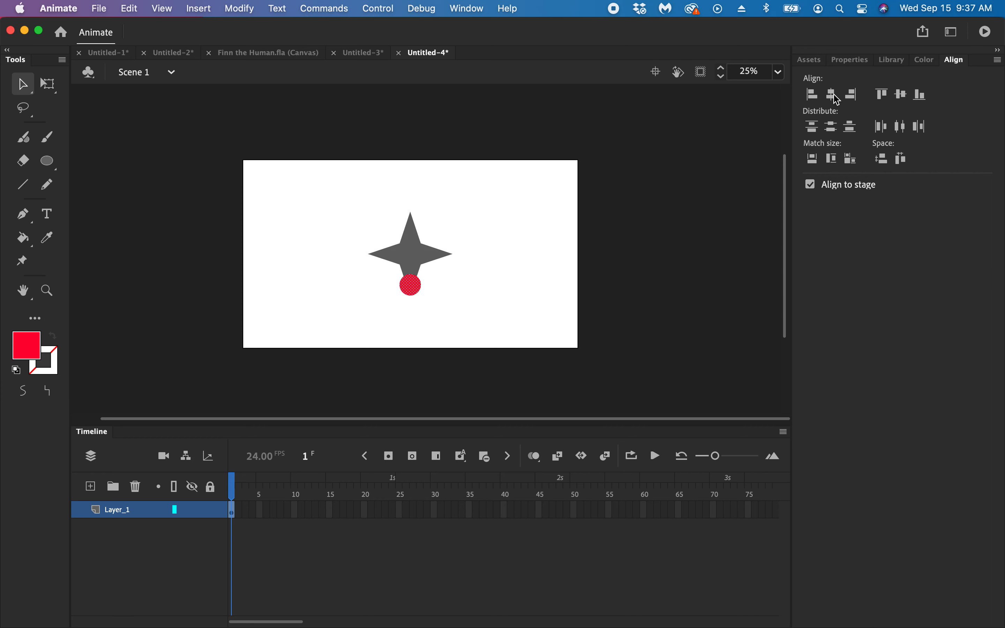
{"action": "left_click", "coordinate": [903, 97]}
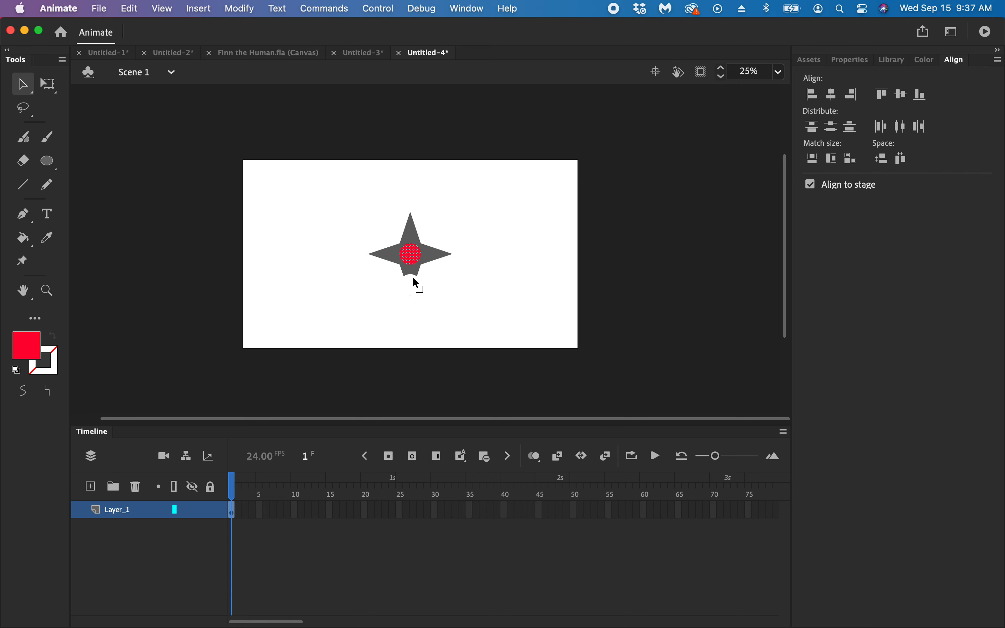
Undo the circle's alignment to bring back the intact star and the circle's earlier position
{"action": "key", "text": "shift+Down"}
{"action": "key", "text": "shift+Down"}
{"action": "key", "text": "shift+Down"}
{"action": "key", "text": "shift+Down"}
{"action": "key", "text": "shift+Down"}
{"action": "key", "text": "shift+Down"}
{"action": "key", "text": "shift+Down"}
{"action": "key", "text": "shift+Down"}
{"action": "key", "text": "shift+Down"}
{"action": "key", "text": "shift+Down"}
{"action": "key", "text": "shift+Down"}
{"action": "key", "text": "shift+Down"}
{"action": "key", "text": "shift+Down"}
{"action": "key", "text": "shift+Down"}
{"action": "key", "text": "shift+Down"}
{"action": "key", "text": "shift+Left"}
{"action": "key", "text": "shift+Left"}
{"action": "key", "text": "shift+Left"}
{"action": "key", "text": "shift+Left"}
{"action": "key", "text": "shift+Left"}
{"action": "key", "text": "shift+Left"}
{"action": "key", "text": "shift+Left"}
{"action": "key", "text": "shift+Left"}
{"action": "key", "text": "shift+Left"}
{"action": "key", "text": "shift+Left"}
{"action": "key", "text": "shift+Left"}
{"action": "left_click", "coordinate": [478, 289]}
Move the circle well clear of the star to its left and align it to the stage's vertical centre
{"action": "left_click", "coordinate": [392, 291]}
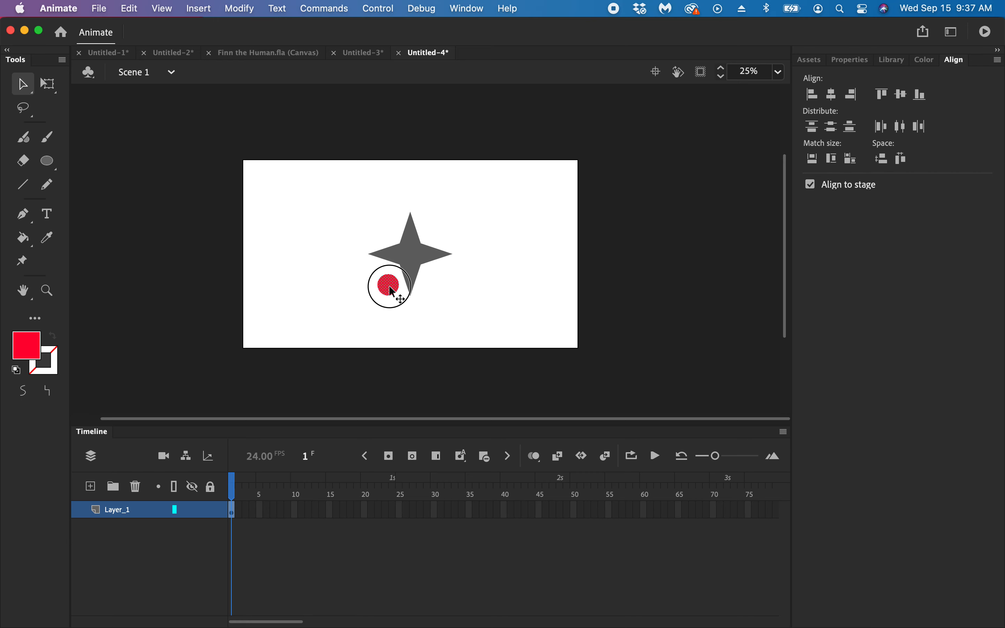
{"action": "left_click_drag", "start_coordinate": [393, 292], "coordinate": [301, 302]}
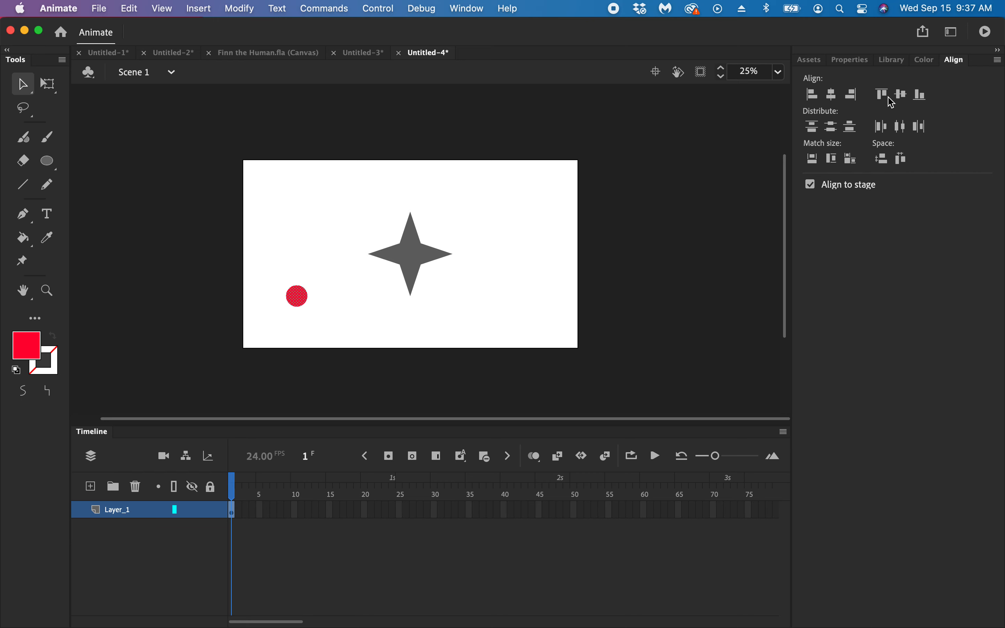
{"action": "left_click", "coordinate": [903, 96]}
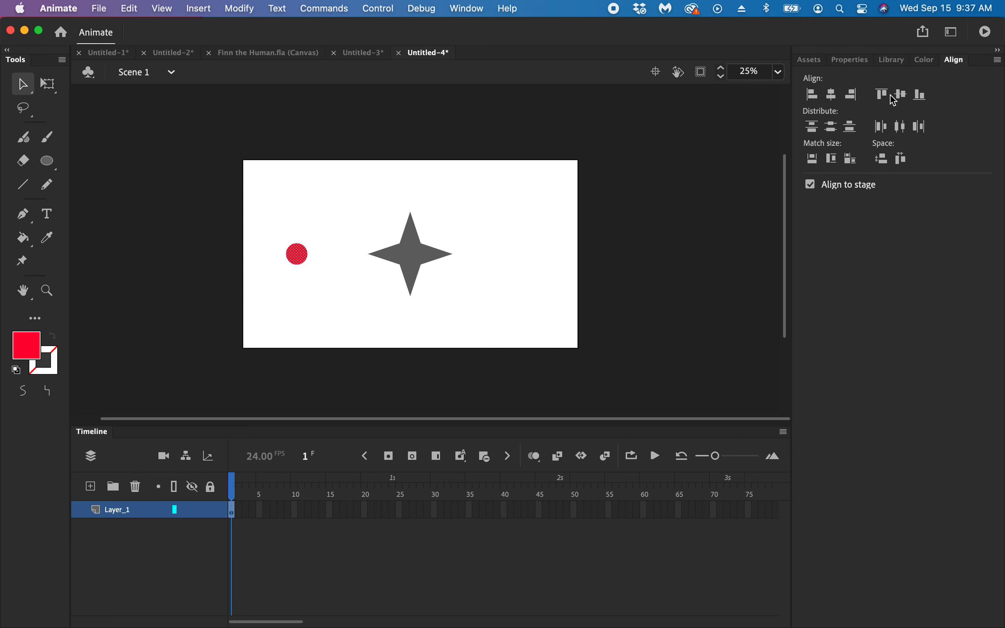
Align the circle to the stage's horizontal centre over the star and delete it to cut a round hole
{"action": "left_click", "coordinate": [835, 96]}
{"action": "left_click", "coordinate": [478, 265]}
{"action": "left_click", "coordinate": [414, 261]}
{"action": "key", "text": "Delete"}
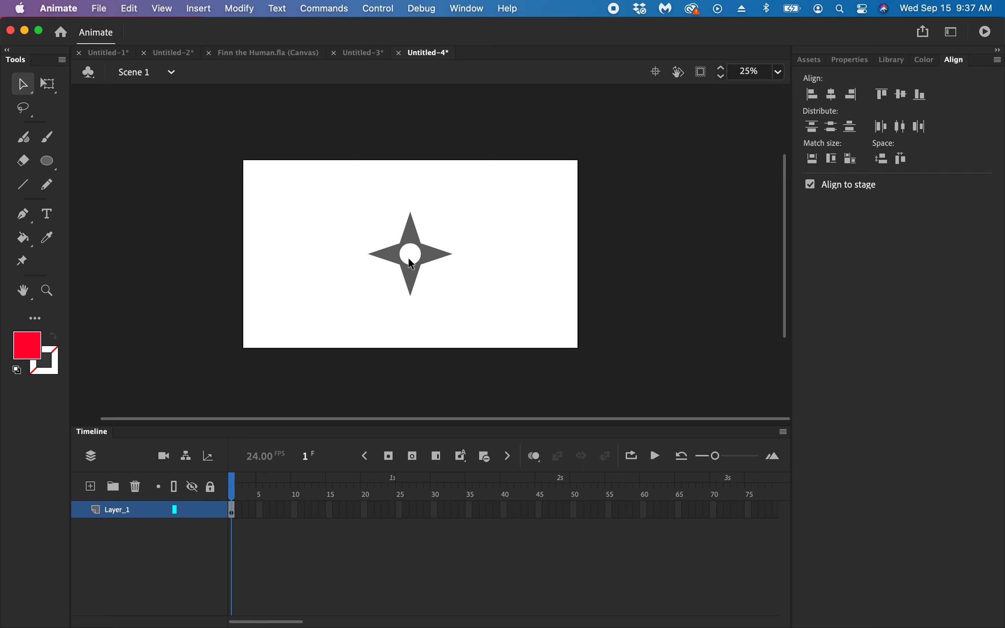
Undo the circle's deletion and its horizontal centring
{"action": "key", "text": "super+z"}
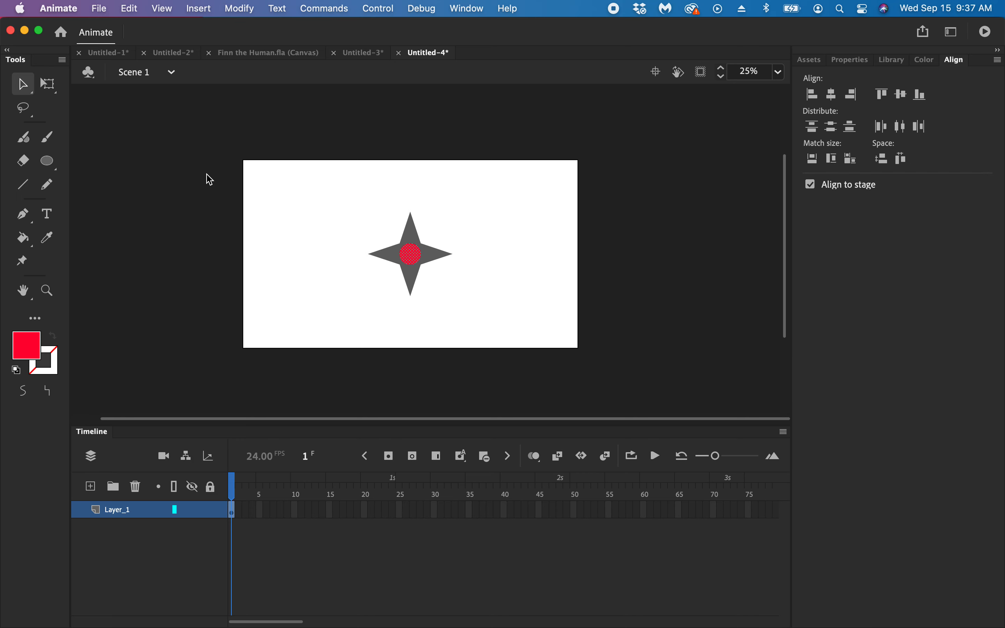
{"action": "key", "text": "super+z"}
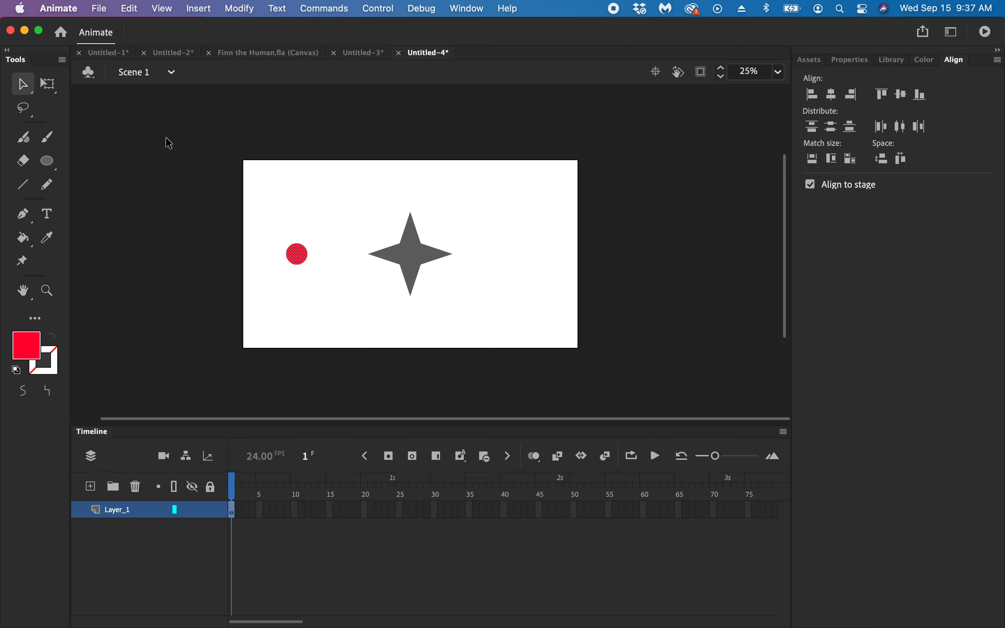
Scale the red circle down evenly about its centre with Free Transform to a little over half its size
{"action": "key", "text": "super+equal"}
{"action": "key", "text": "super+equal"}
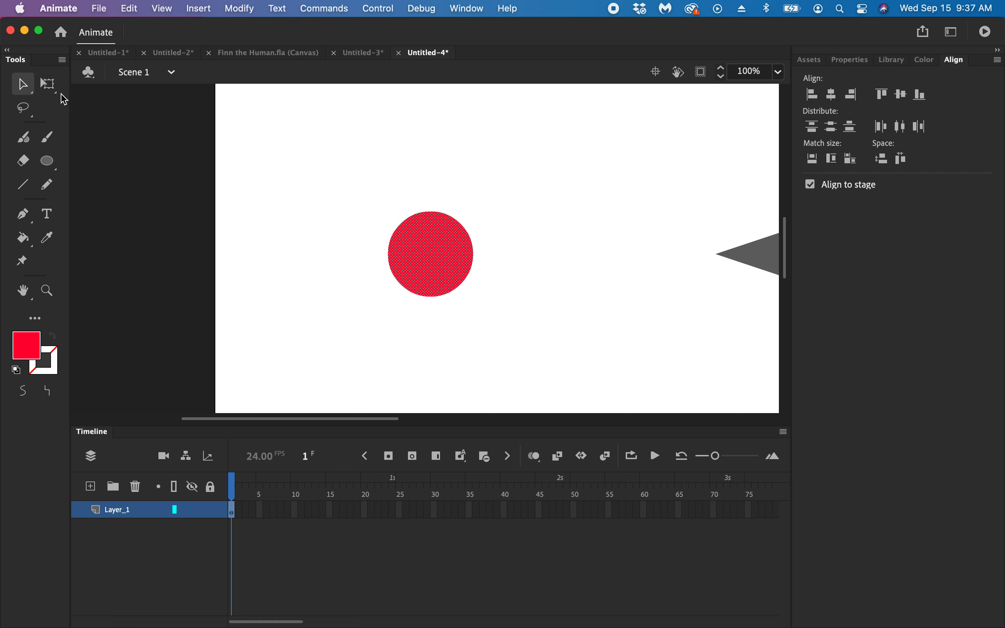
{"action": "left_click", "coordinate": [48, 84]}
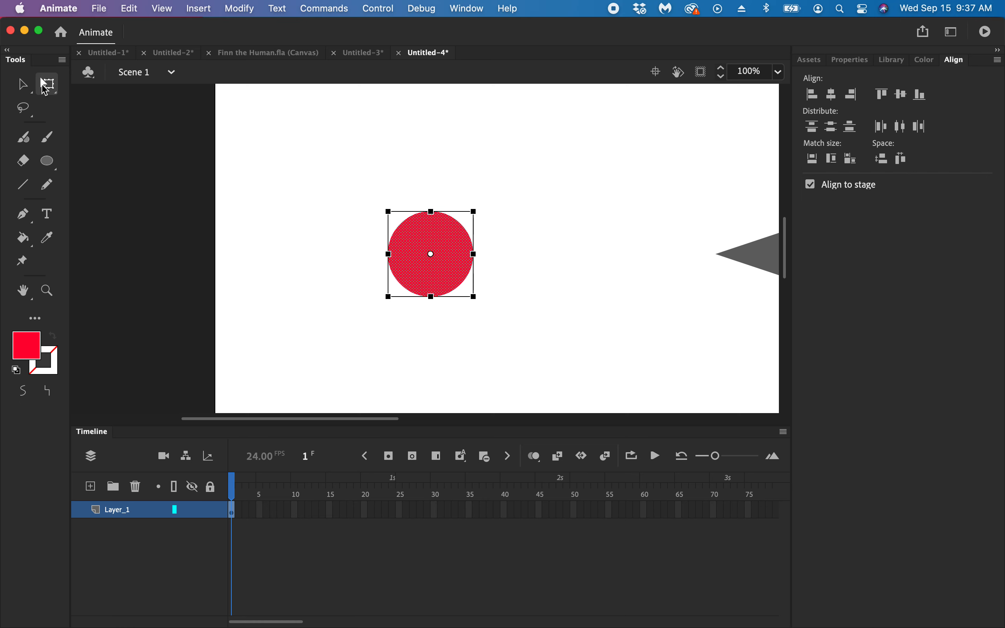
{"action": "left_click_drag", "start_coordinate": [474, 297], "coordinate": [458, 279]}
{"action": "left_click", "coordinate": [538, 301]}
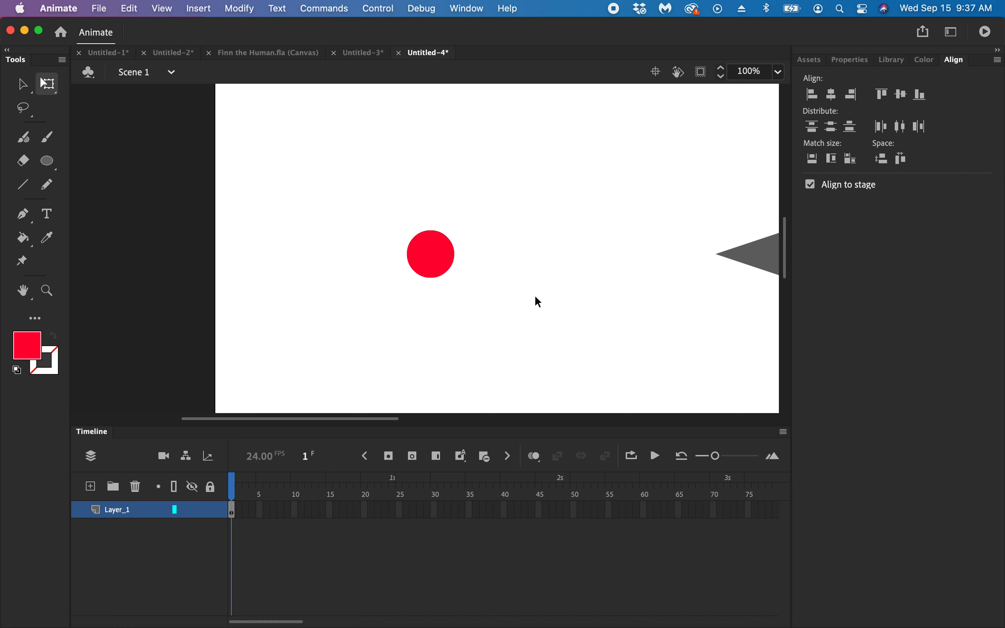
Align the smaller circle to the stage's horizontal centre over the star and delete it to cut a round hole
{"action": "key", "text": "super+minus"}
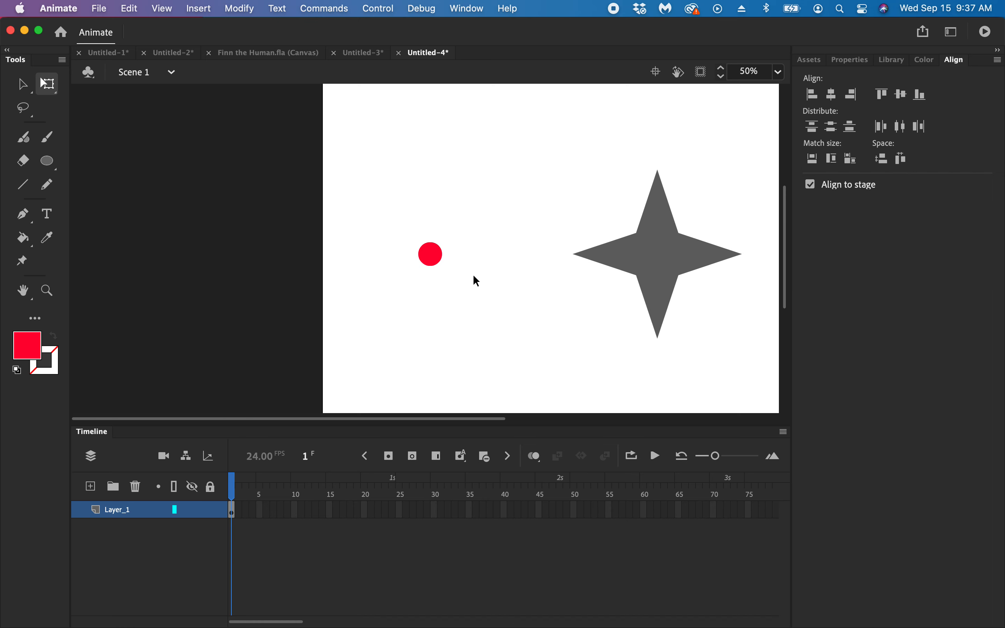
{"action": "left_click", "coordinate": [430, 257]}
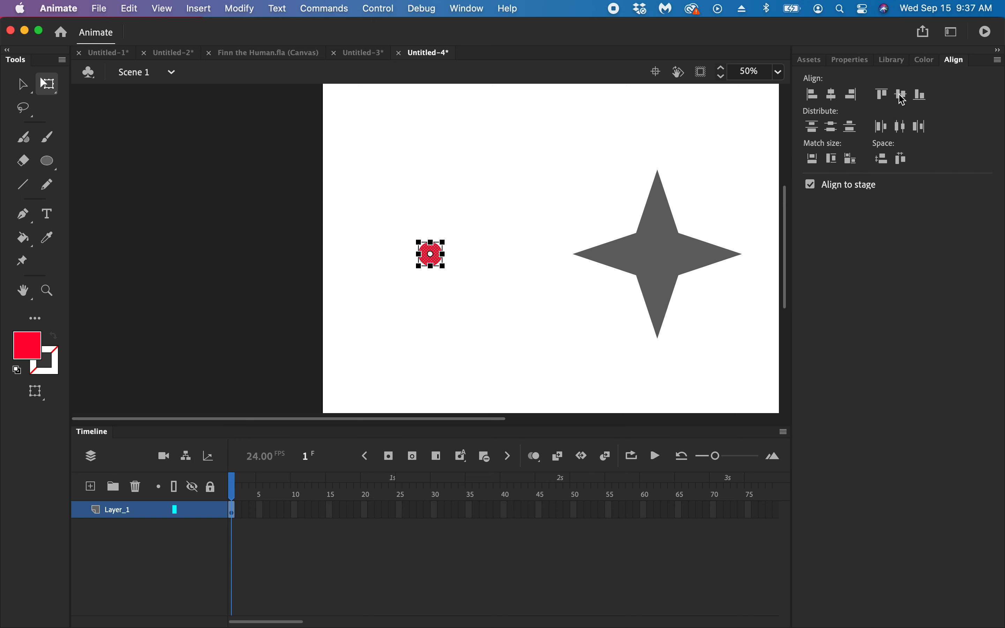
{"action": "left_click", "coordinate": [832, 94]}
{"action": "left_click", "coordinate": [719, 191]}
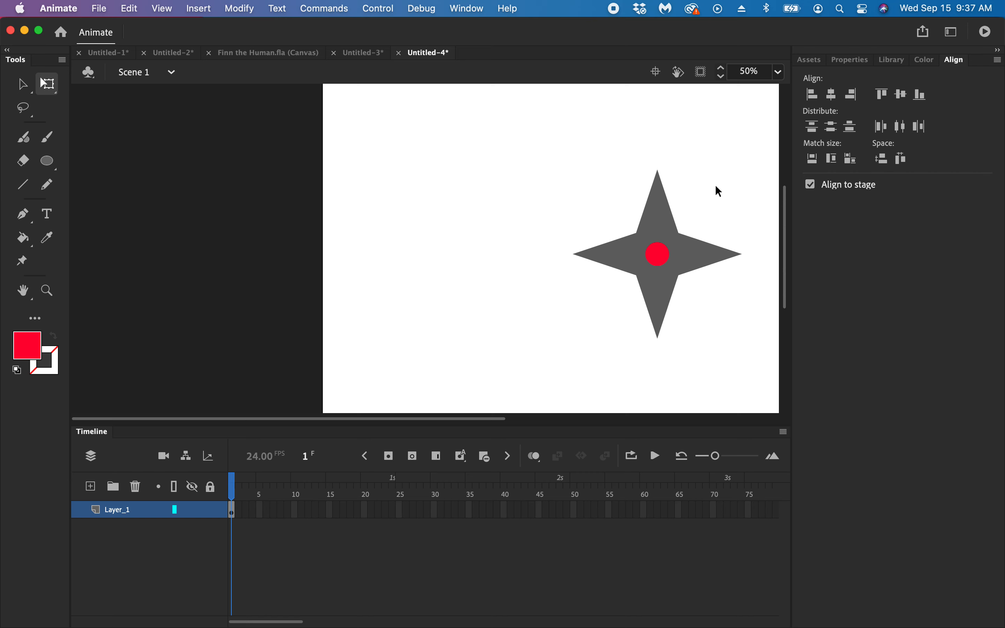
{"action": "left_click", "coordinate": [668, 231]}
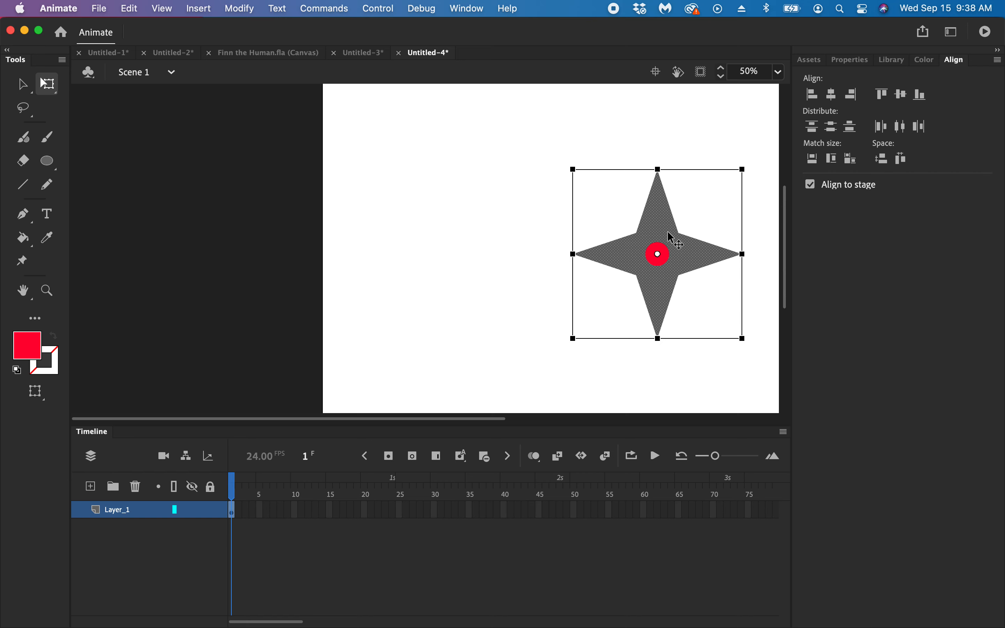
{"action": "left_click", "coordinate": [662, 255]}
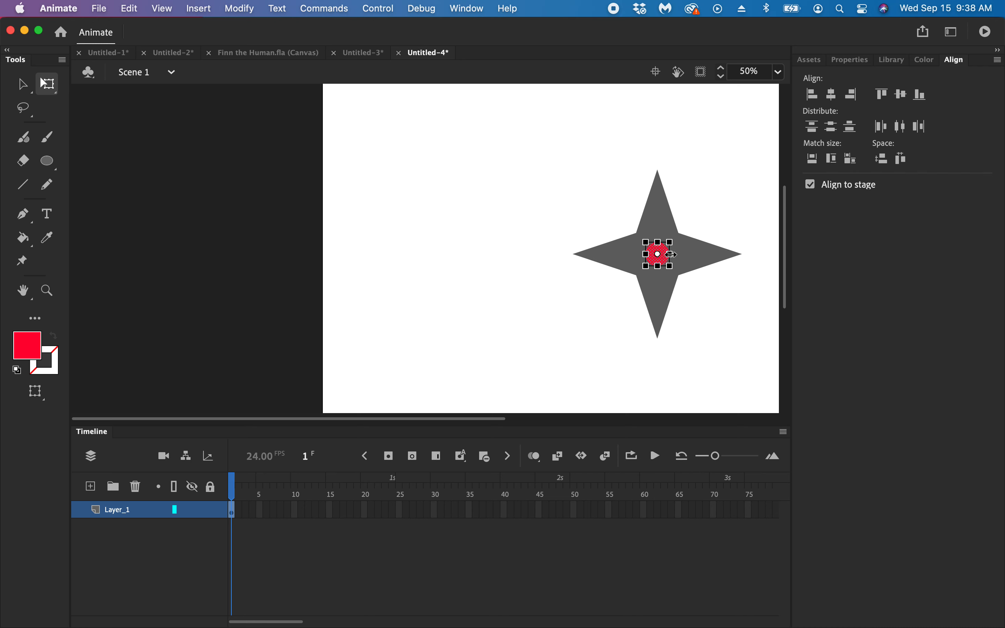
{"action": "key", "text": "Delete"}
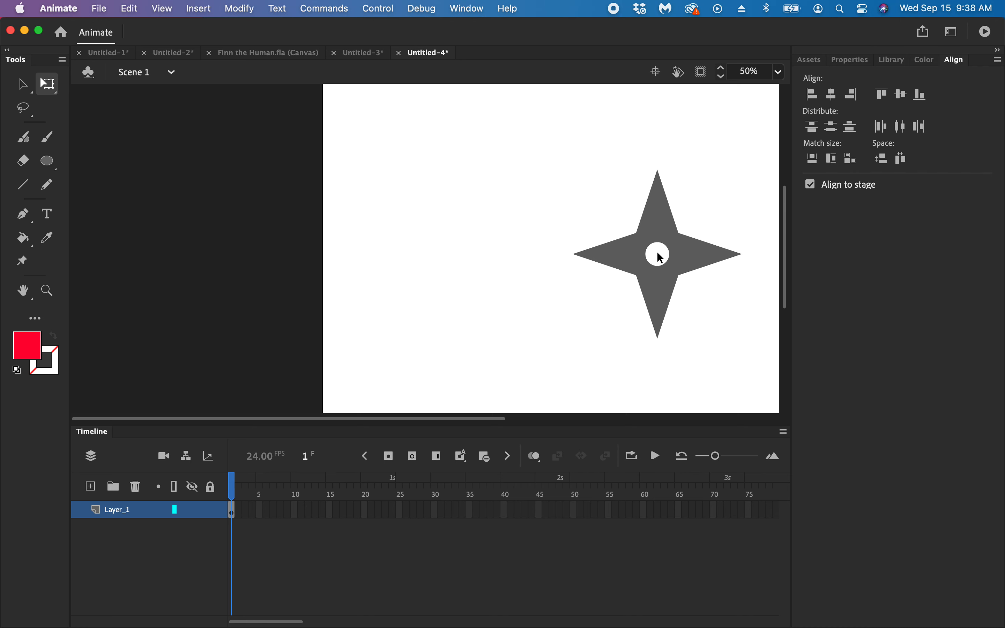
Move the star with its hole rightward so that it straddles the stage's right edge
{"action": "left_click", "coordinate": [664, 235]}
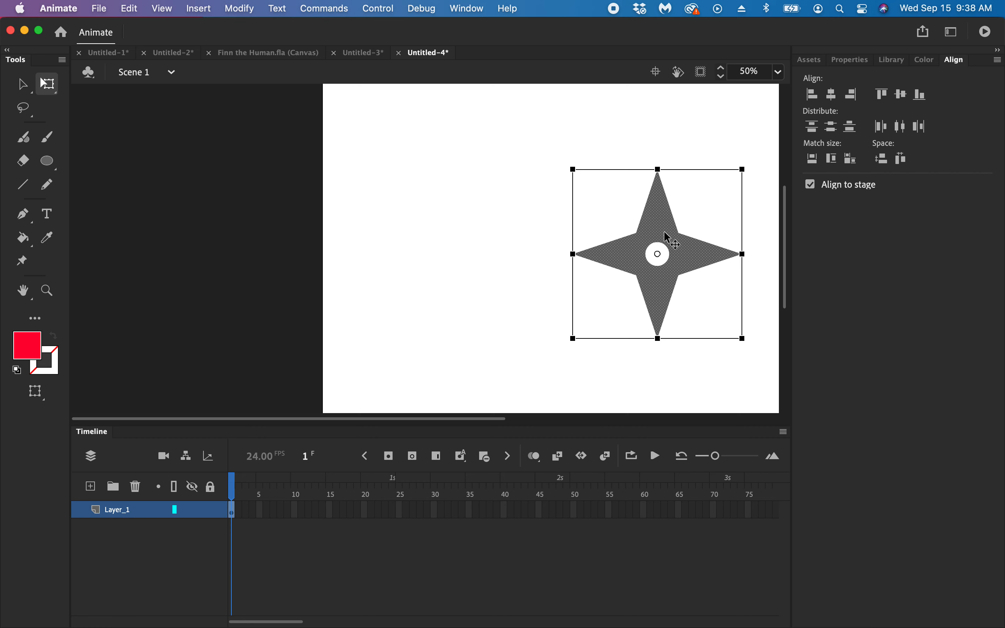
{"action": "left_click", "coordinate": [699, 139]}
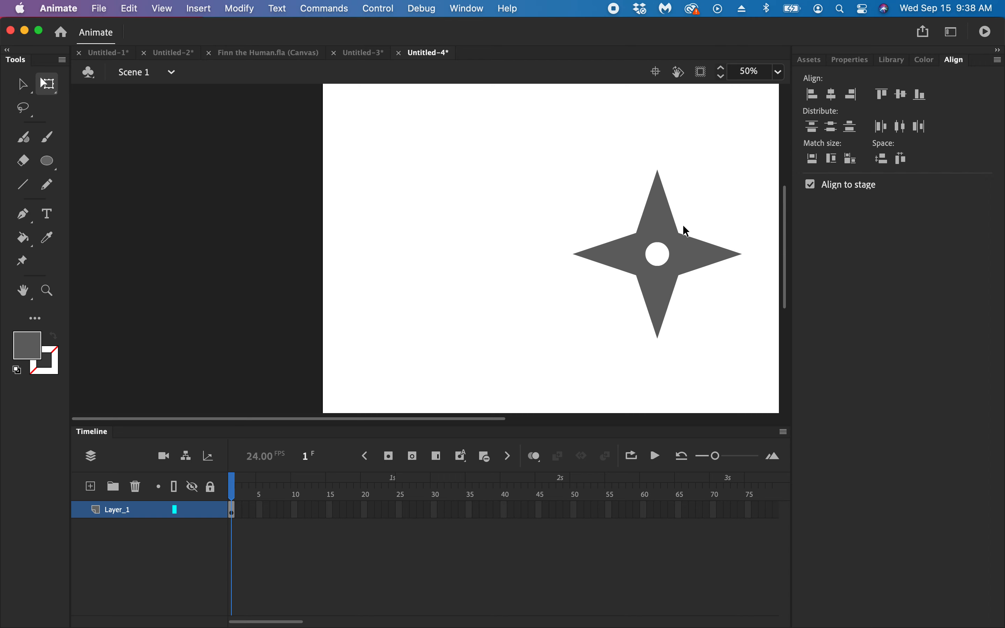
{"action": "key", "text": "super+minus"}
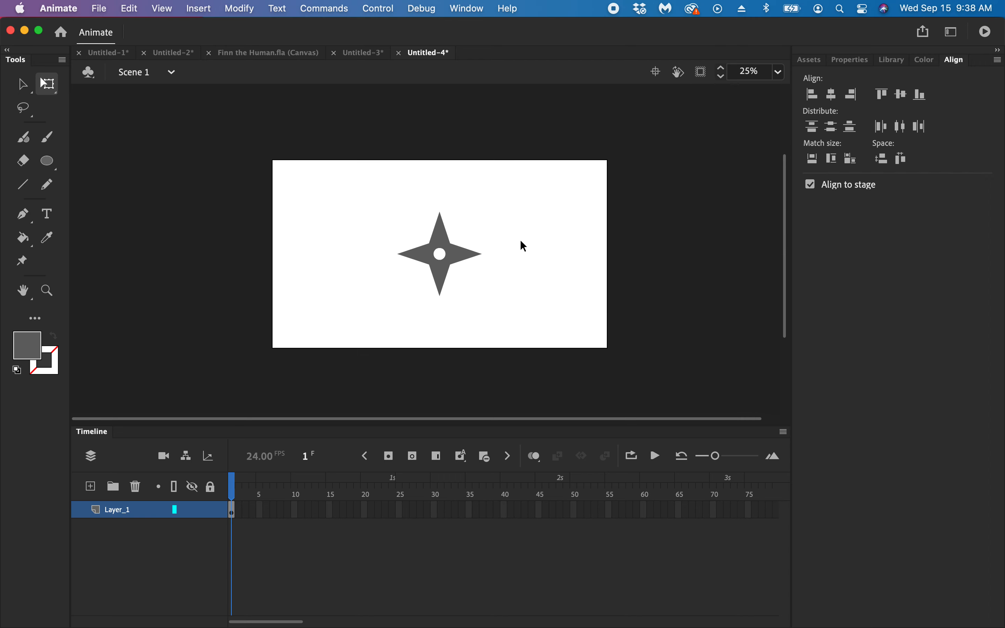
{"action": "left_click_drag", "start_coordinate": [456, 255], "coordinate": [629, 255]}
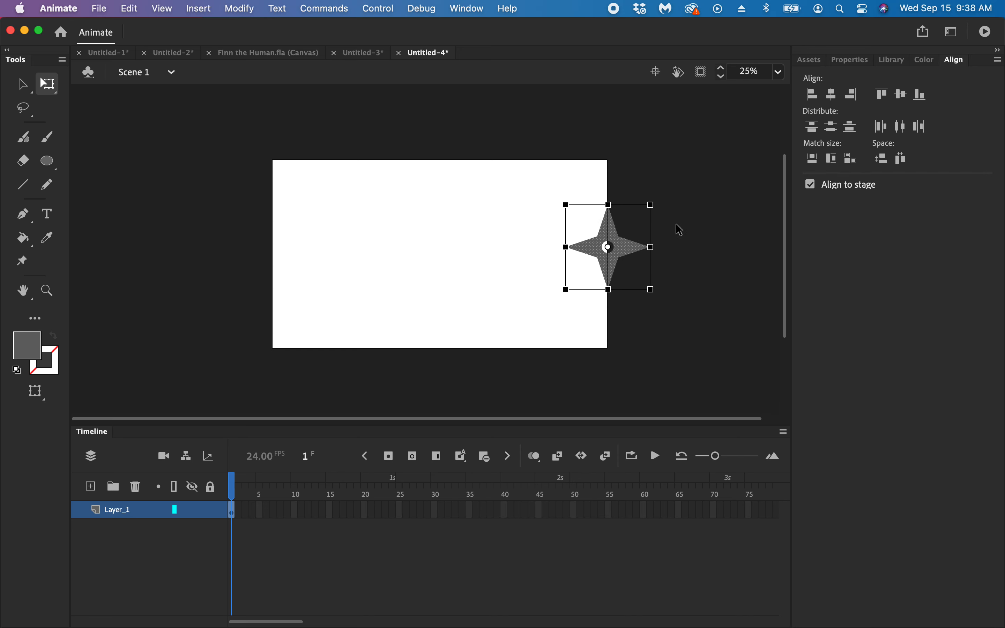
{"action": "left_click", "coordinate": [689, 218]}
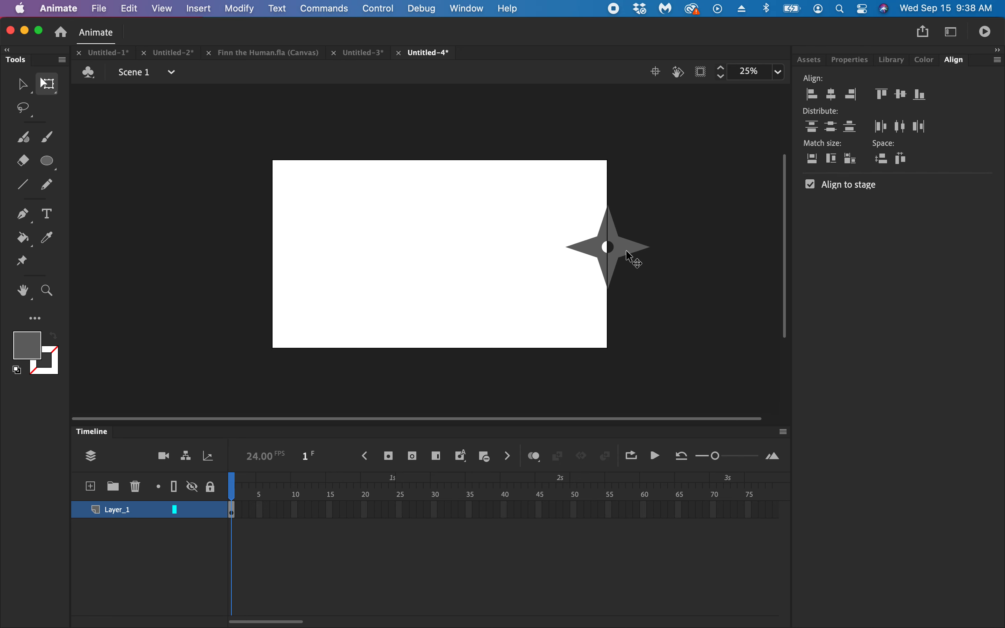
Move the star back onto the stage and align it to the stage's horizontal and vertical centre
{"action": "left_click_drag", "start_coordinate": [621, 248], "coordinate": [484, 273]}
{"action": "left_click", "coordinate": [832, 94]}
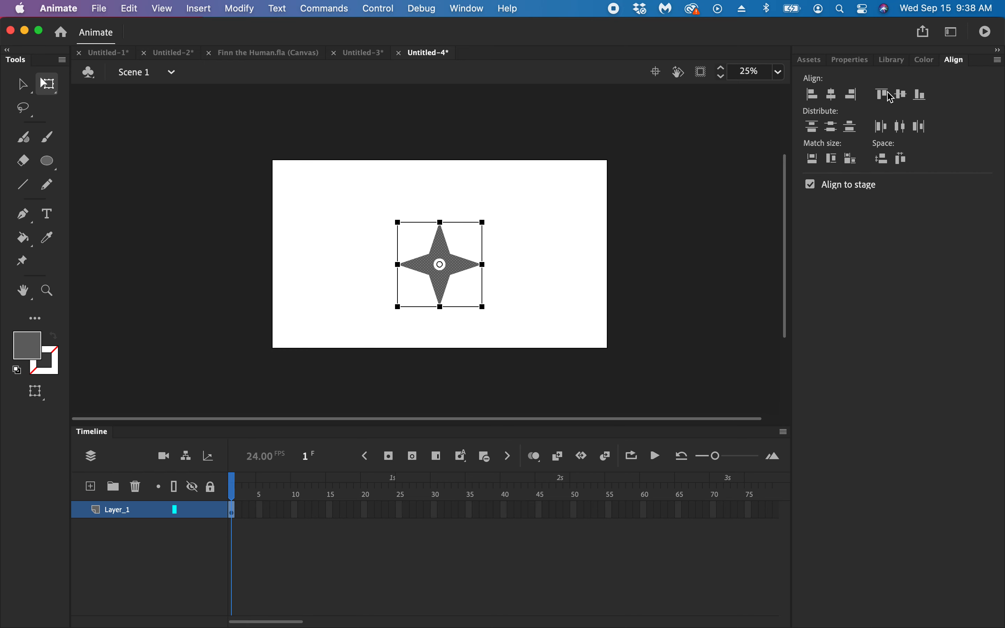
{"action": "left_click", "coordinate": [900, 96]}
{"action": "left_click", "coordinate": [546, 251]}
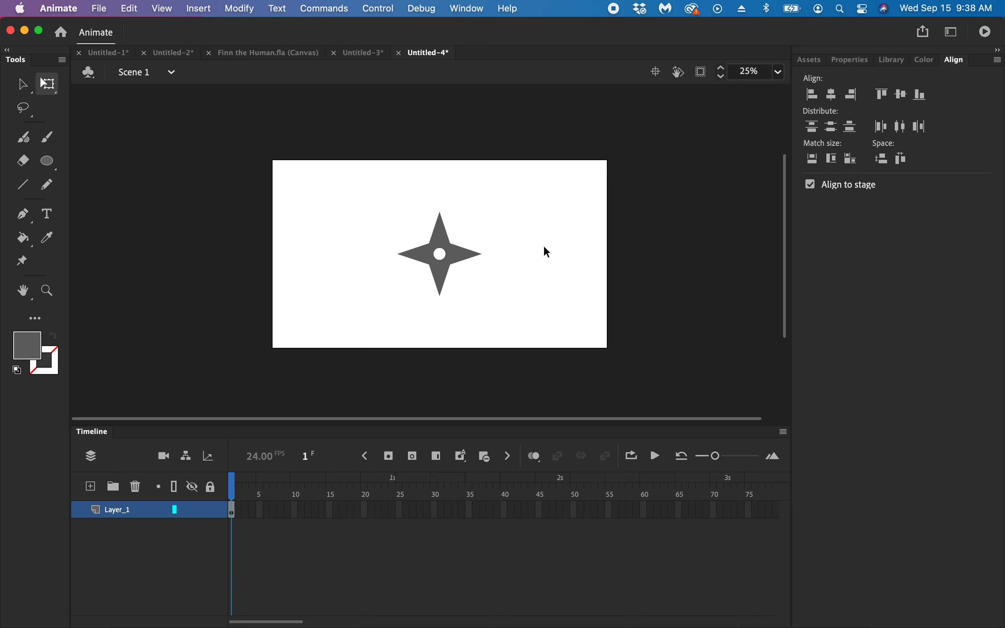
Convert the star with its hole to a symbol named S
{"action": "key", "text": "super+minus"}
{"action": "key", "text": "super+equal"}
{"action": "key", "text": "super+equal"}
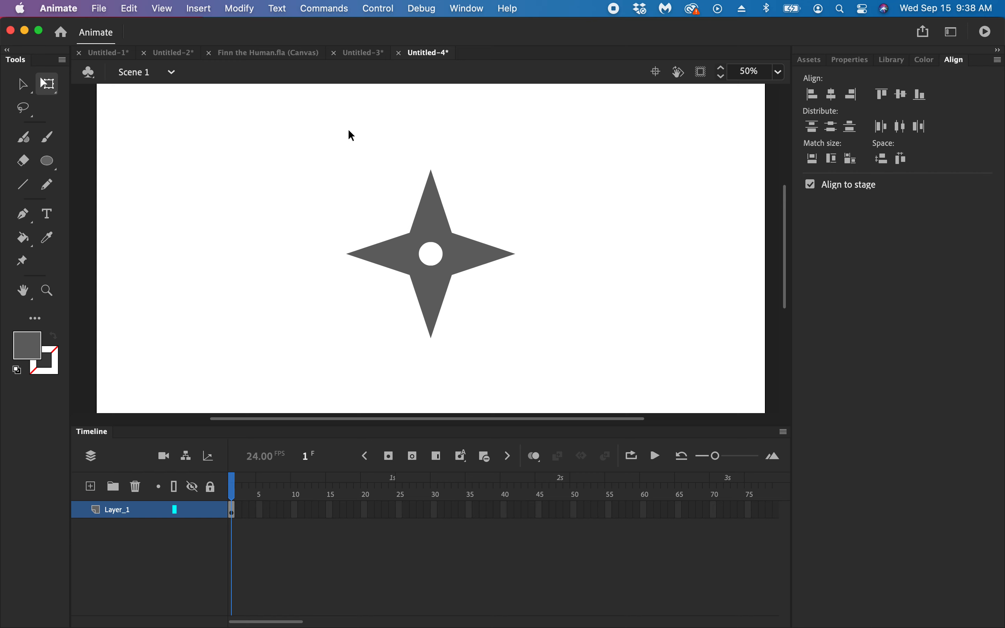
{"action": "left_click", "coordinate": [427, 200]}
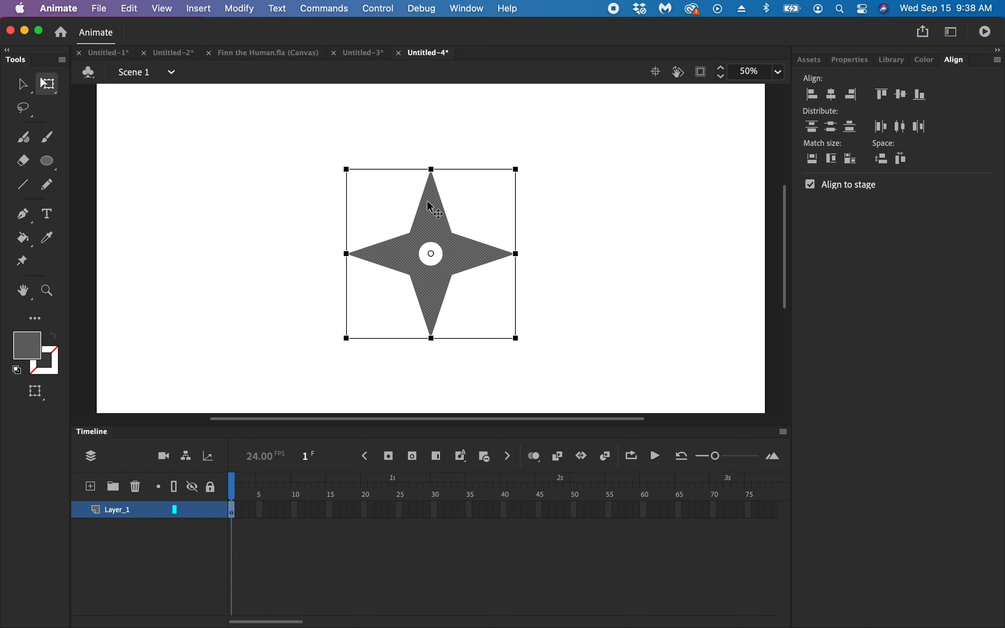
{"action": "key", "text": "F8"}
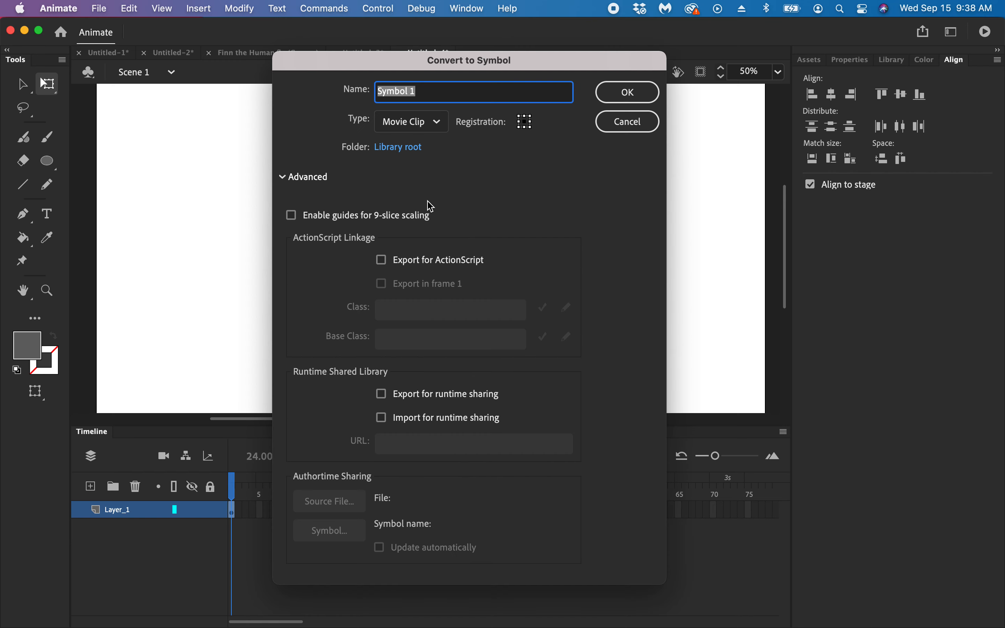
{"action": "left_click", "coordinate": [630, 124]}
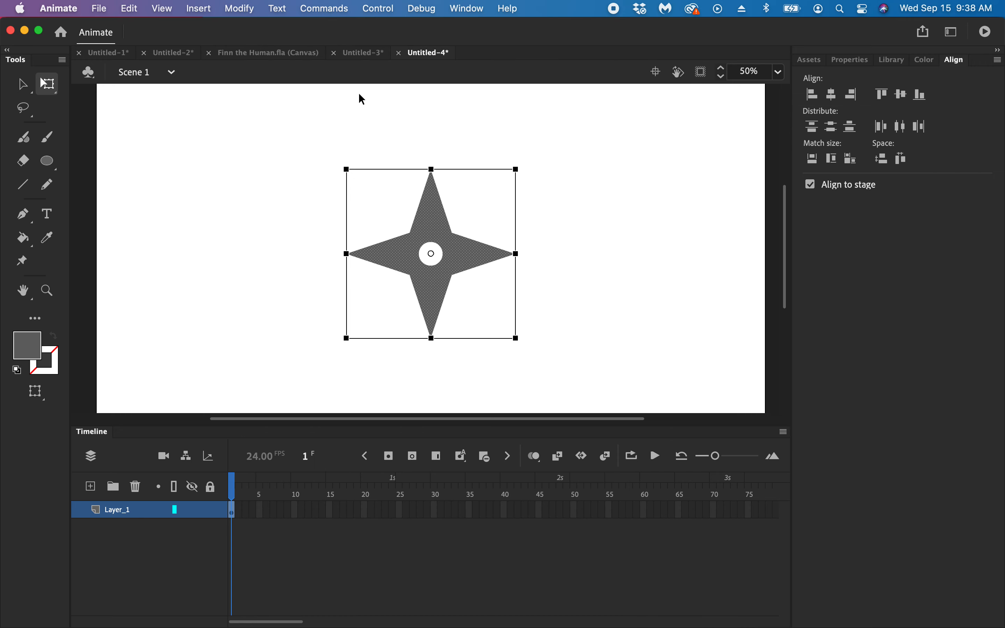
{"action": "left_click", "coordinate": [243, 11]}
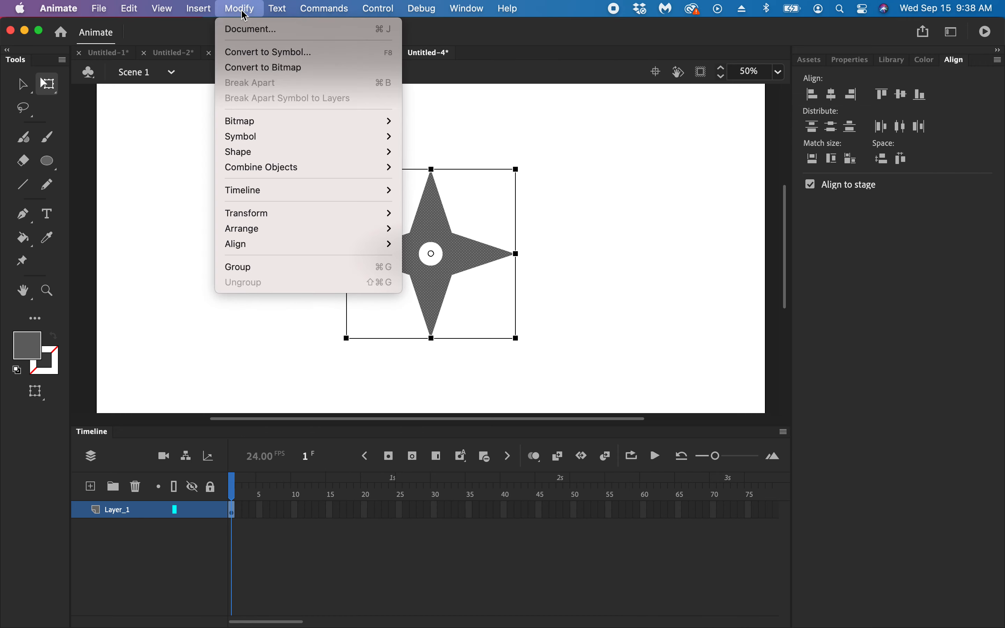
{"action": "left_click", "coordinate": [260, 57]}
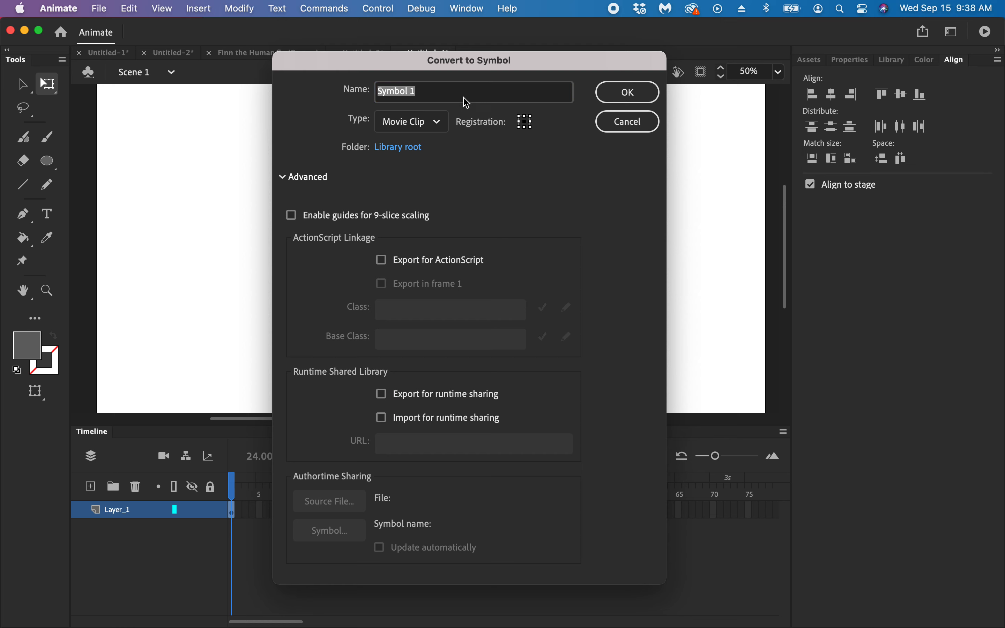
{"action": "left_click", "coordinate": [443, 125]}
{"action": "type", "text": "S"}
{"action": "key", "text": "Return"}
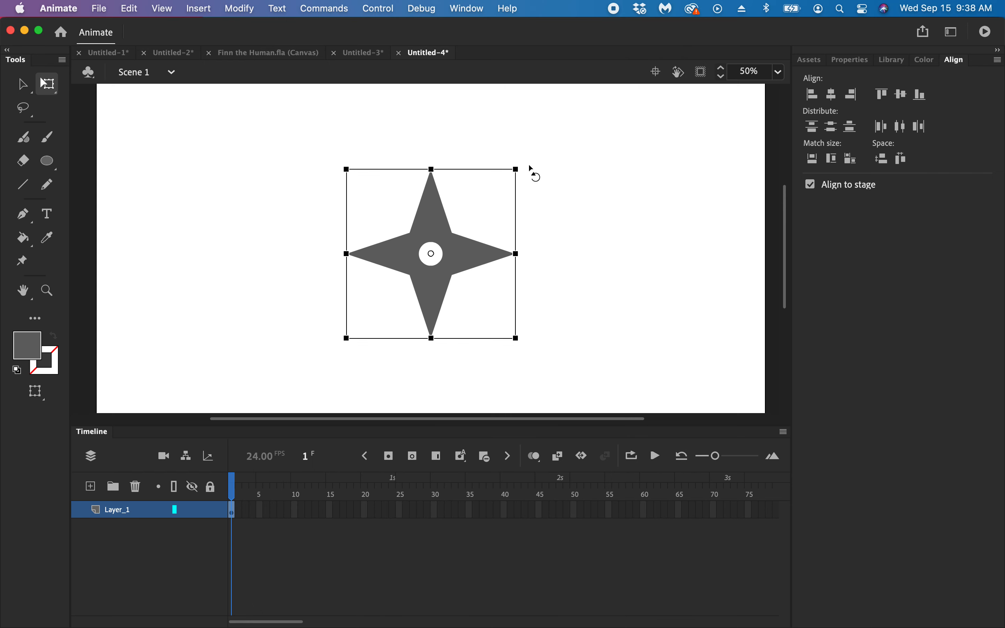
{"action": "left_click", "coordinate": [529, 122]}
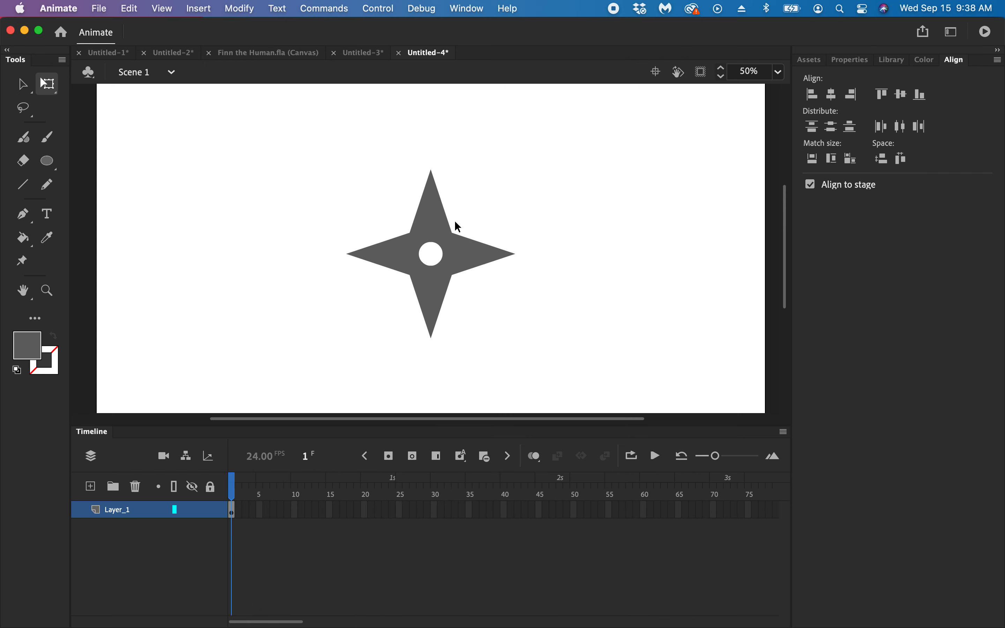
Insert a keyframe at frame 24 of Layer_1 for the star symbol
{"action": "left_click", "coordinate": [427, 220]}
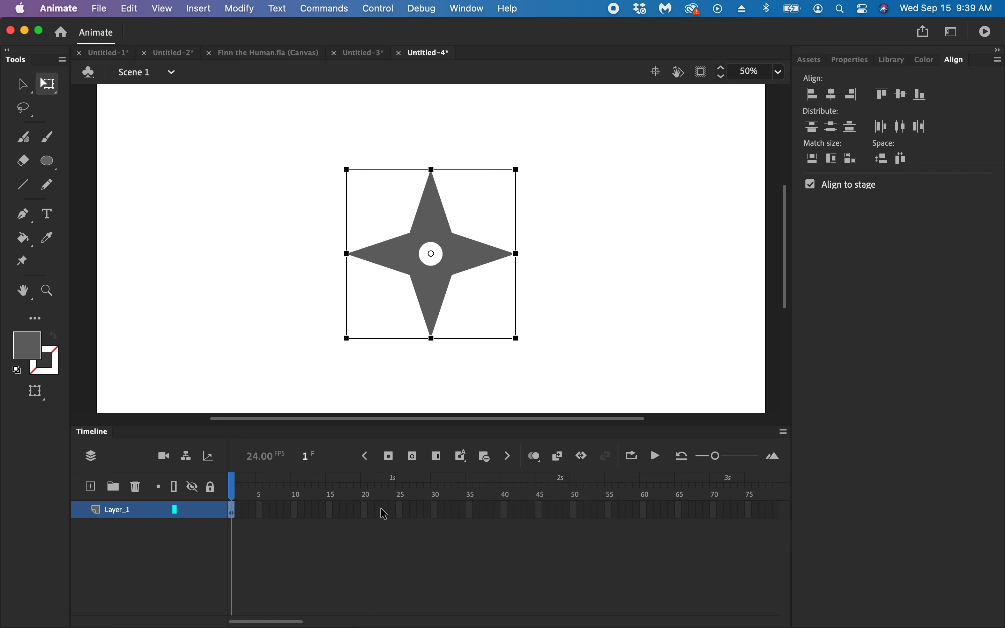
{"action": "left_click", "coordinate": [392, 510]}
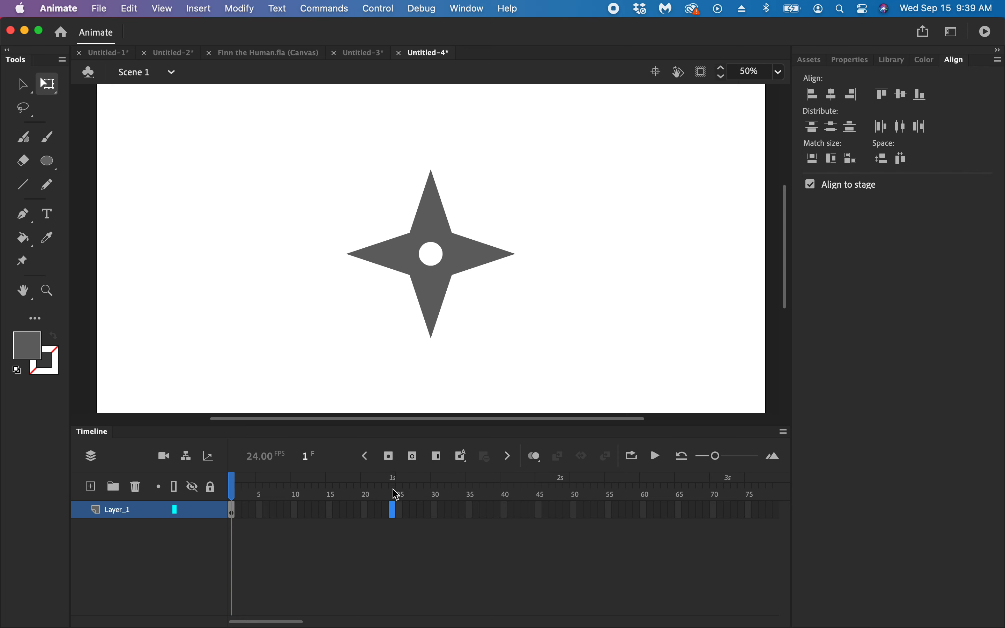
{"action": "right_click", "coordinate": [392, 508]}
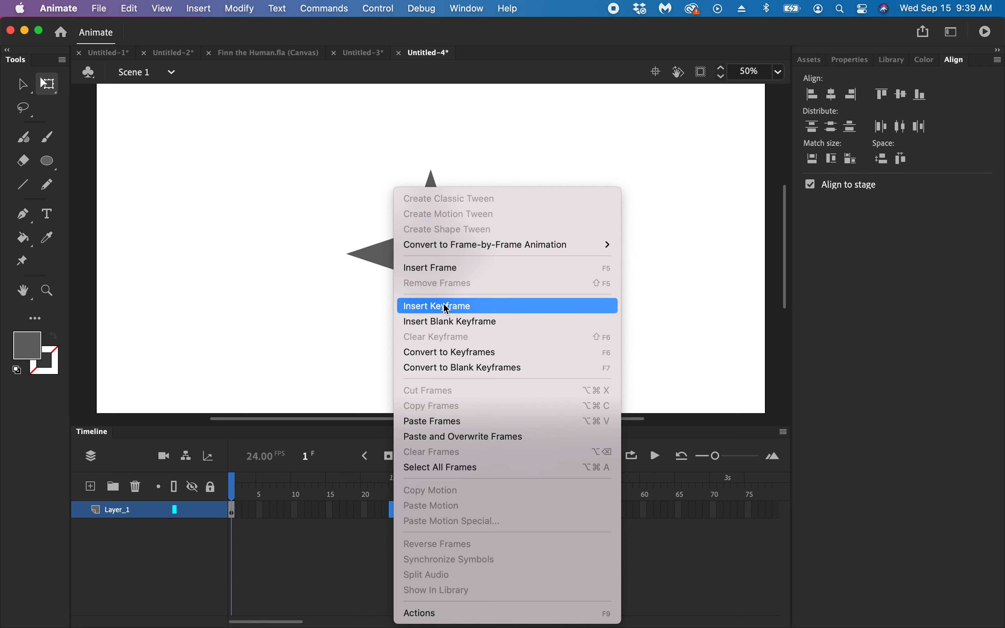
{"action": "left_click", "coordinate": [343, 327]}
{"action": "key", "text": "F6"}
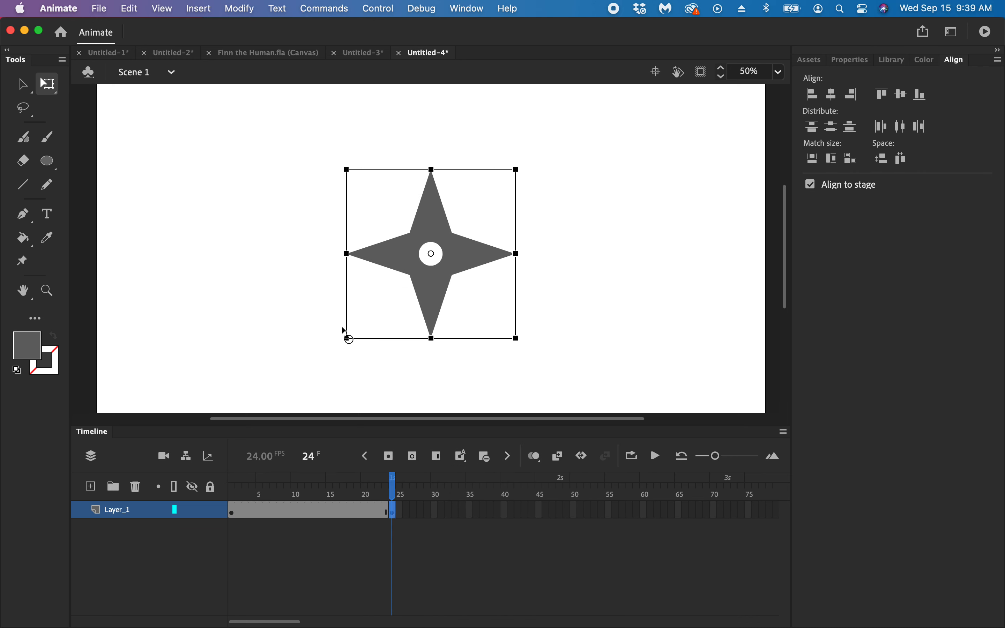
{"action": "left_click", "coordinate": [639, 262]}
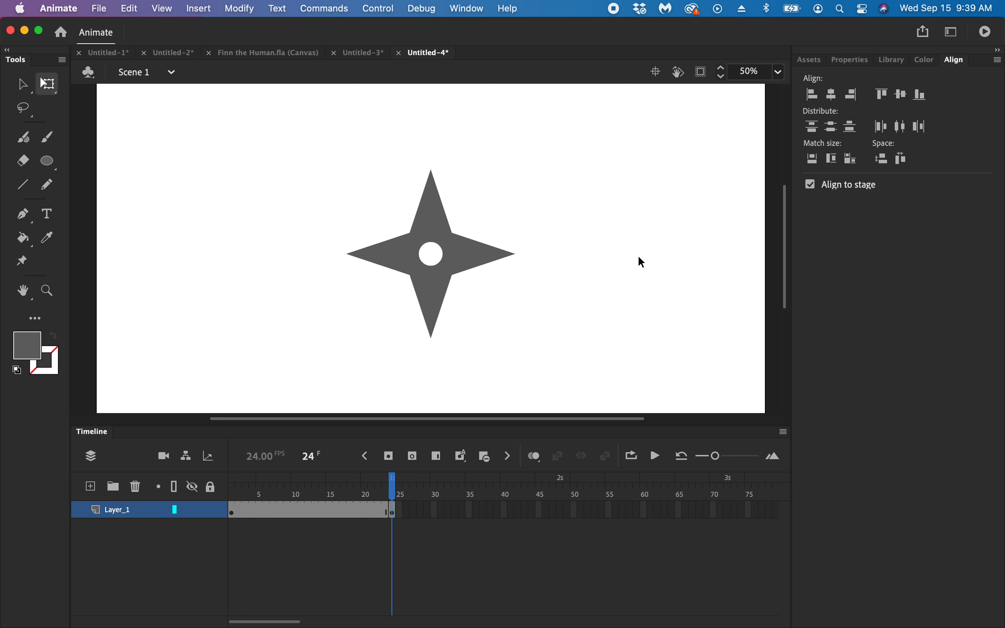
Try moving the star rightward at the frame 24 keyframe and undo each move
{"action": "left_click", "coordinate": [466, 255]}
{"action": "left_click", "coordinate": [246, 179]}
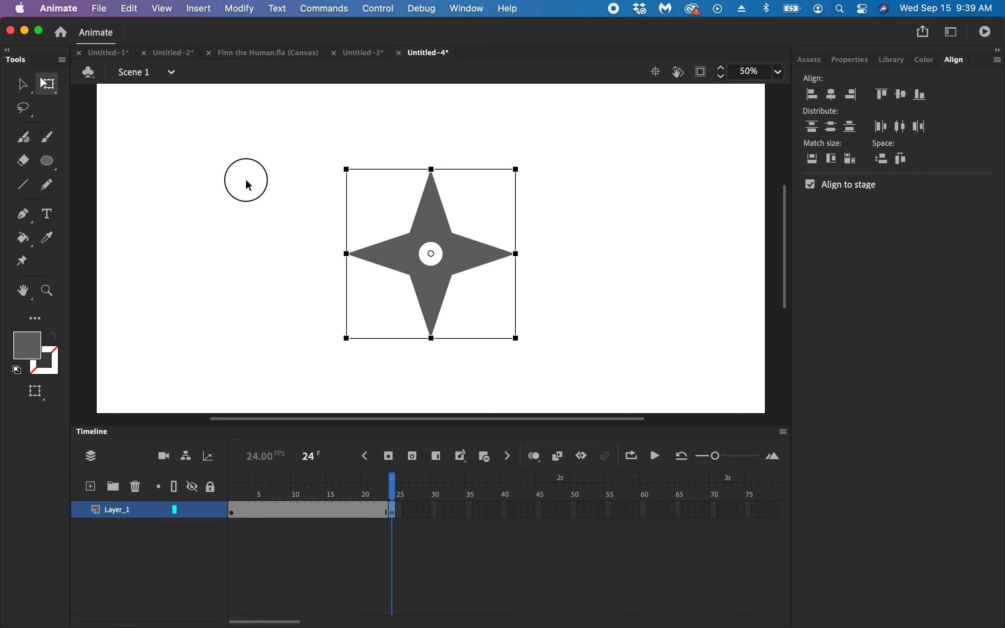
{"action": "left_click", "coordinate": [420, 227]}
{"action": "mouse_move", "coordinate": [388, 484]}
{"action": "left_mouse_down"}
{"action": "mouse_move", "coordinate": [231, 479]}
{"action": "mouse_move", "coordinate": [392, 482]}
{"action": "left_mouse_up"}
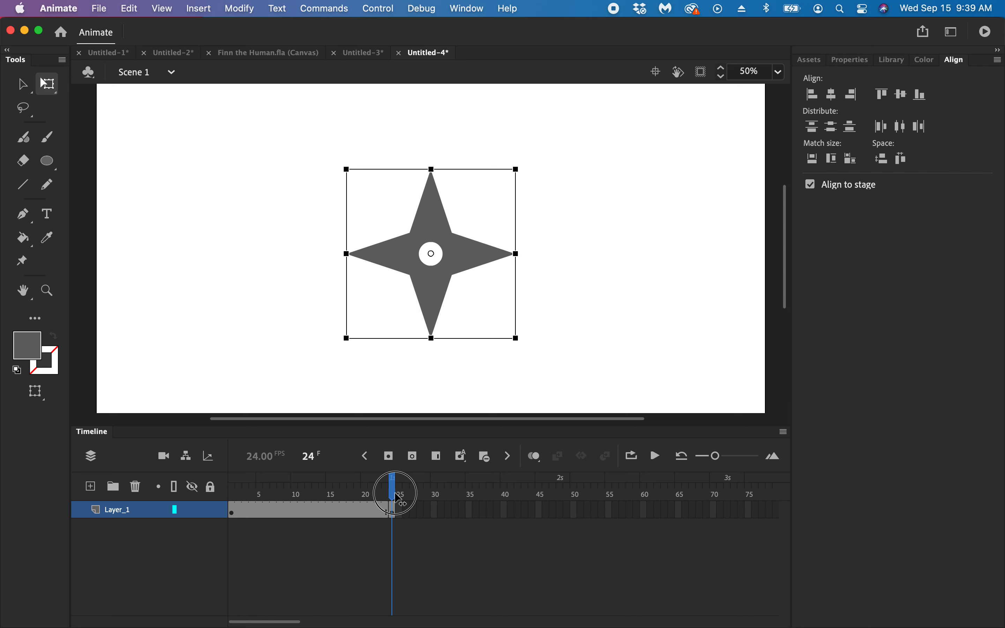
{"action": "left_click_drag", "start_coordinate": [453, 294], "coordinate": [604, 297]}
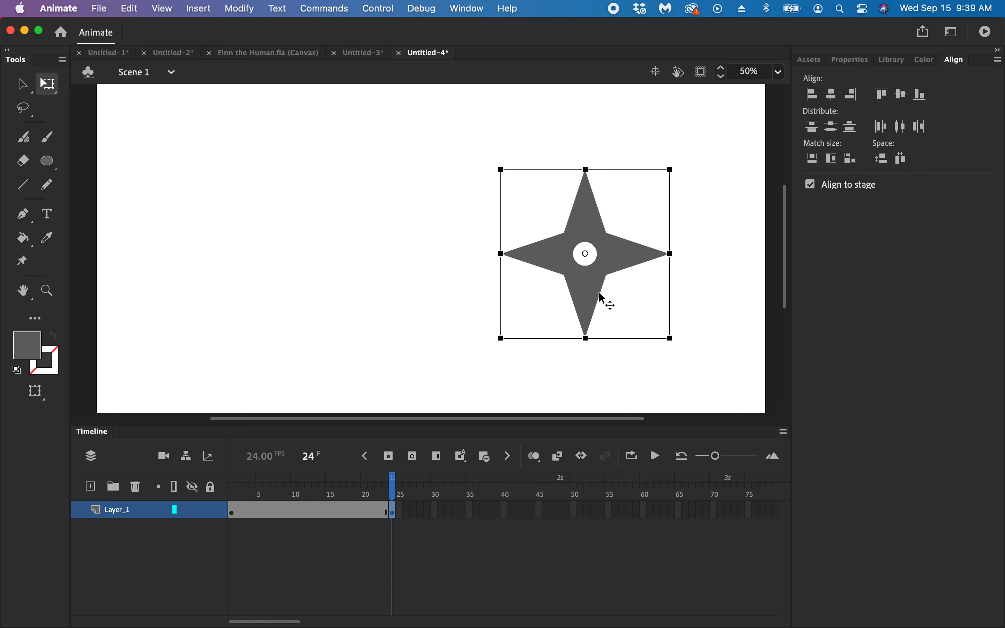
{"action": "key", "text": "super+z"}
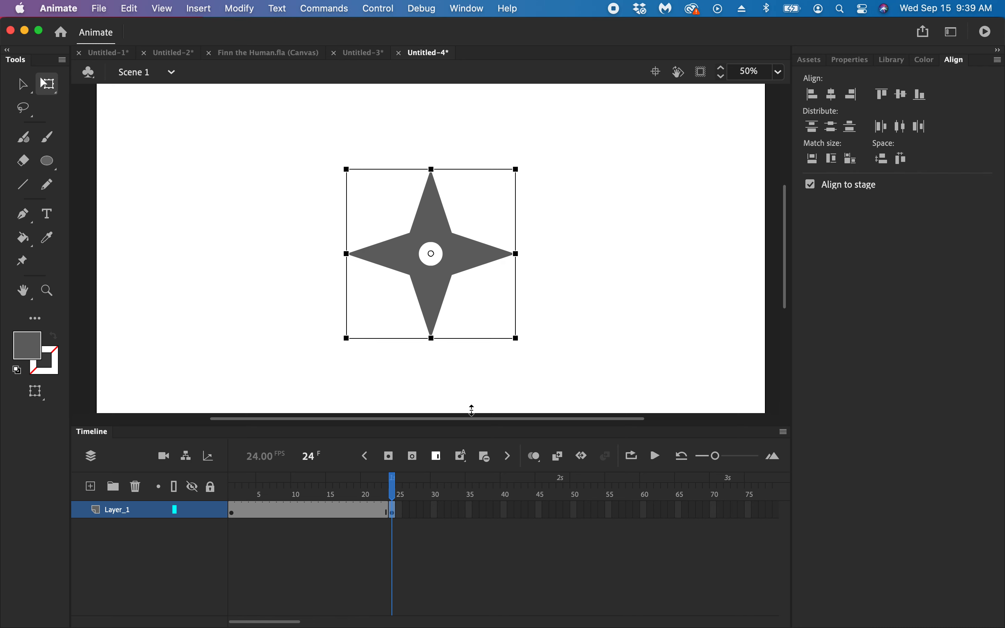
{"action": "left_click_drag", "start_coordinate": [465, 262], "coordinate": [555, 269]}
{"action": "mouse_move", "coordinate": [393, 490]}
{"action": "left_mouse_down"}
{"action": "mouse_move", "coordinate": [370, 488]}
{"action": "mouse_move", "coordinate": [400, 493]}
{"action": "mouse_move", "coordinate": [377, 493]}
{"action": "mouse_move", "coordinate": [390, 493]}
{"action": "left_mouse_up"}
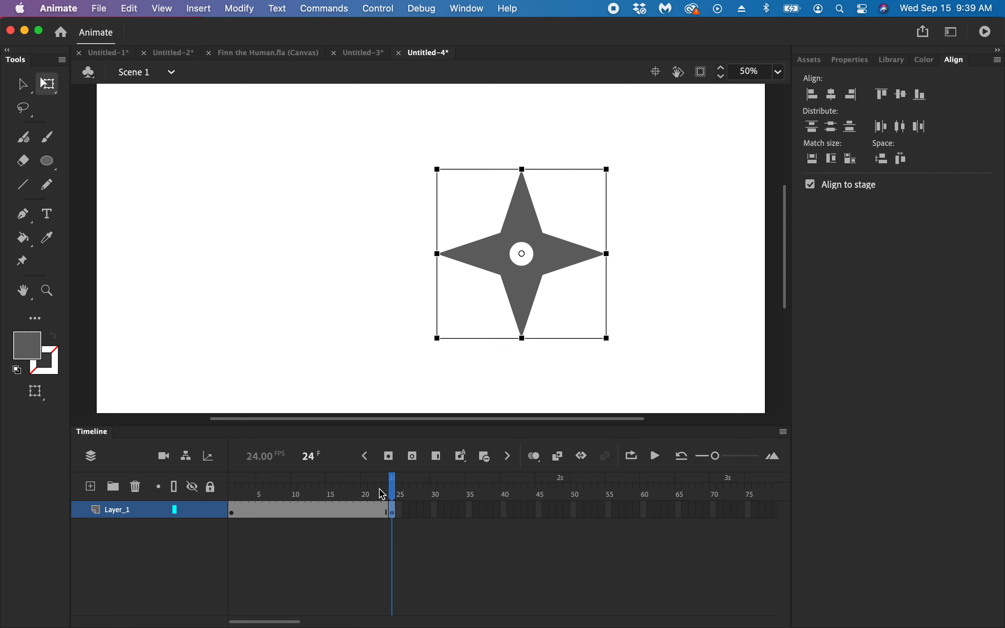
{"action": "key", "text": "super+z"}
Try a classic tween on the Layer_1 frames between the two keyframes and preview it
{"action": "left_click_drag", "start_coordinate": [527, 165], "coordinate": [394, 206]}
{"action": "left_click", "coordinate": [348, 515]}
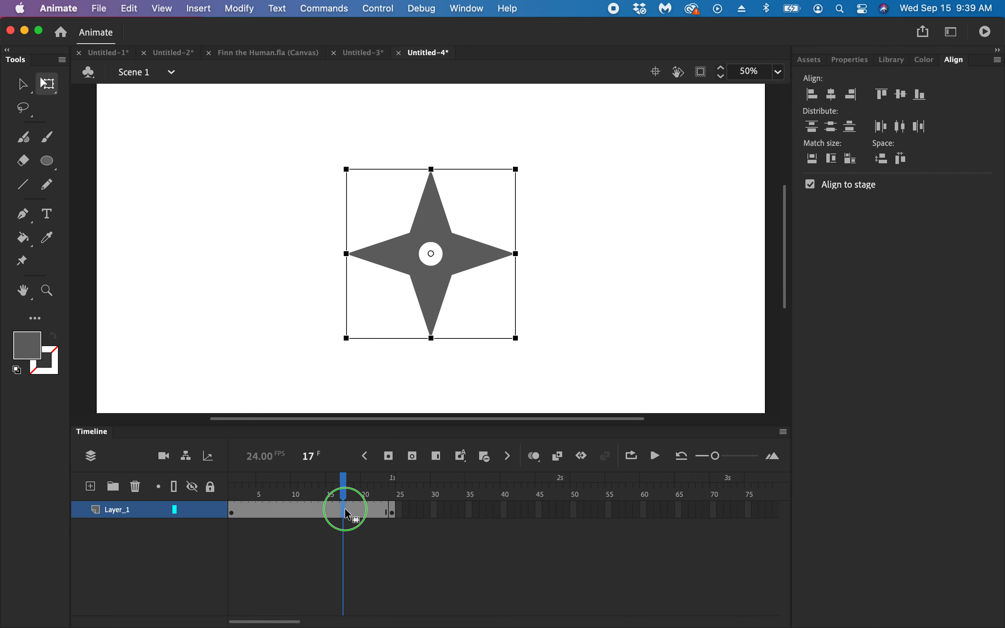
{"action": "right_click", "coordinate": [324, 503]}
{"action": "left_click", "coordinate": [391, 198]}
{"action": "left_click_drag", "start_coordinate": [345, 502], "coordinate": [200, 460]}
{"action": "key", "text": "Return"}
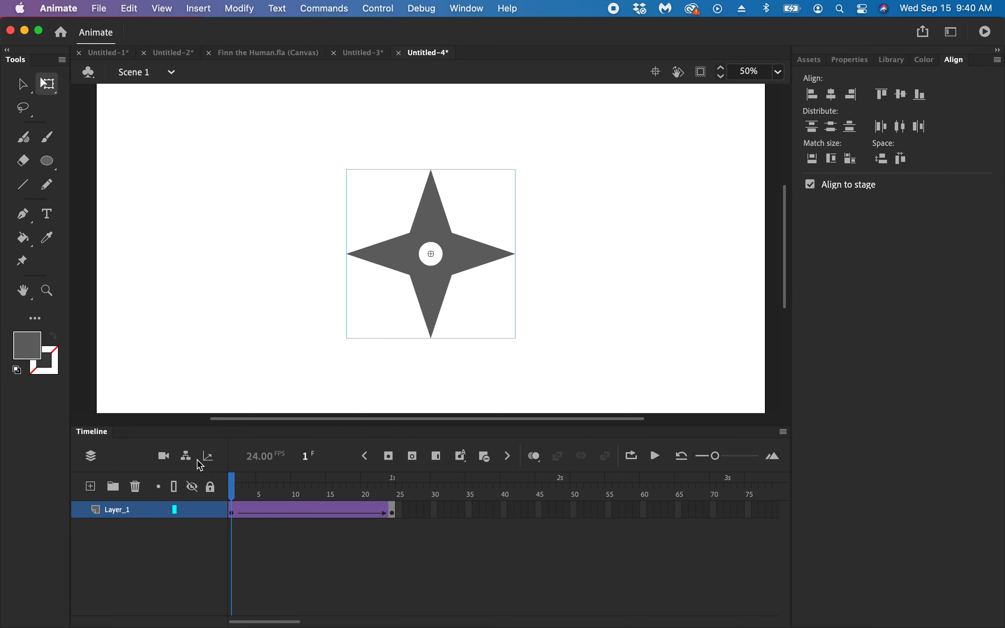
Try rotating the star and undo this together with the classic tween
{"action": "left_click", "coordinate": [344, 493]}
{"action": "left_click", "coordinate": [566, 322]}
{"action": "left_click", "coordinate": [452, 248]}
{"action": "left_click_drag", "start_coordinate": [524, 171], "coordinate": [558, 227]}
{"action": "key", "text": "super+z"}
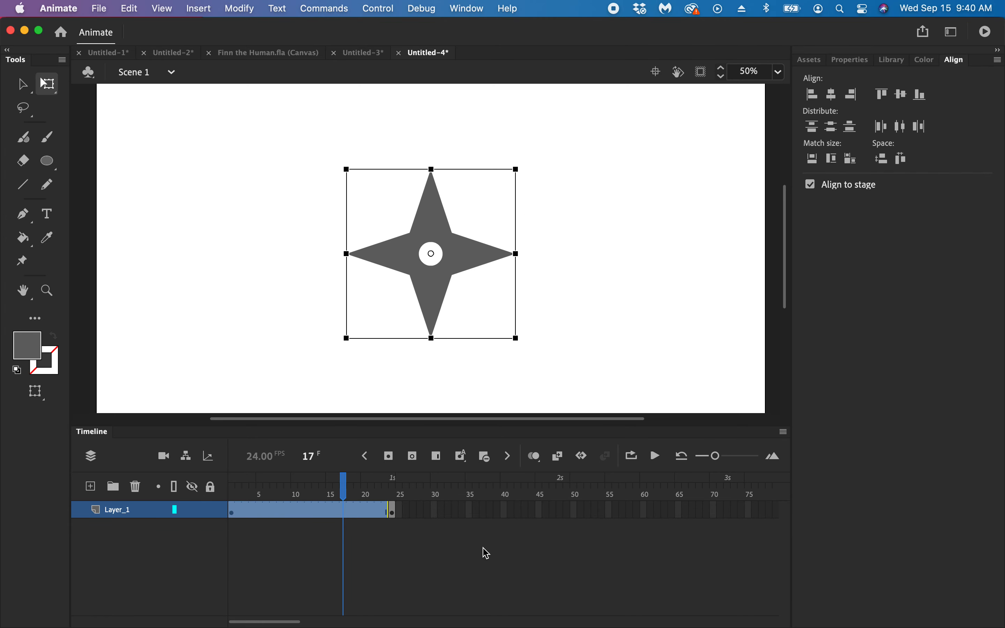
Rotate the star a small turn counterclockwise about its centre at the frame 24 keyframe
{"action": "key", "text": "Return"}
{"action": "left_click", "coordinate": [481, 254]}
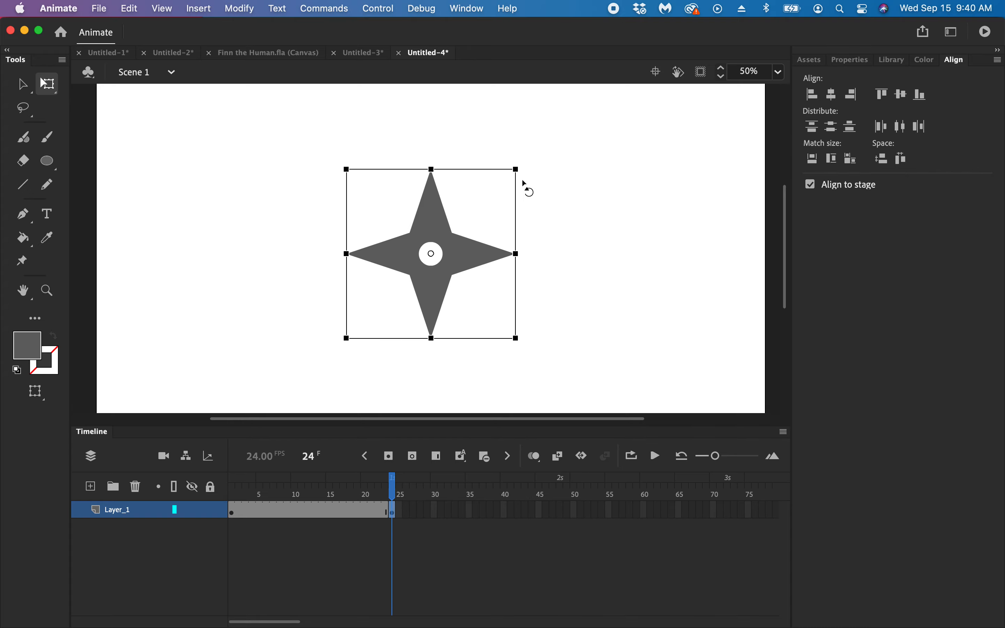
{"action": "left_click_drag", "start_coordinate": [521, 174], "coordinate": [460, 266]}
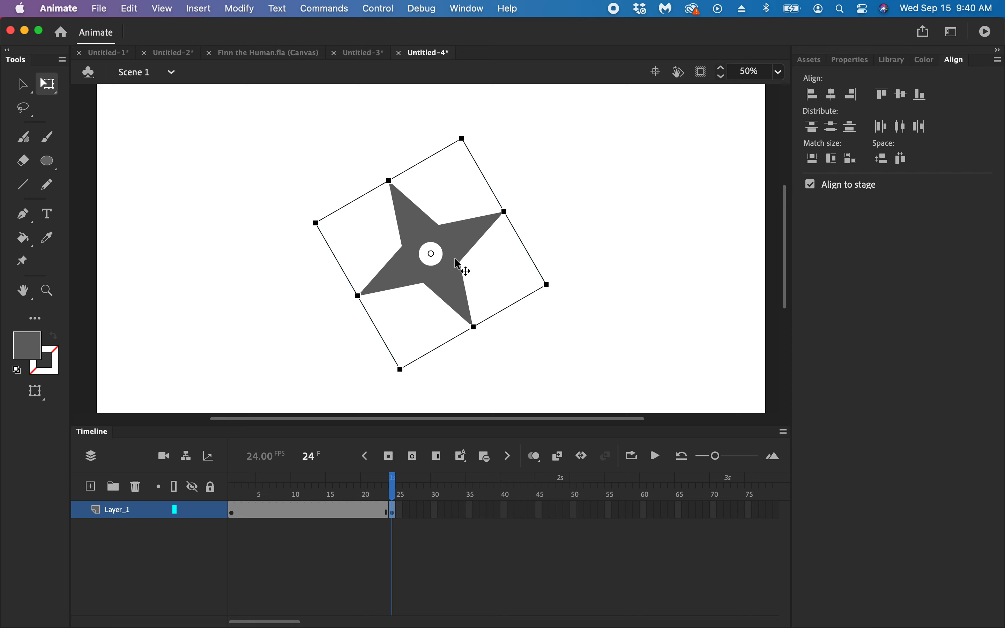
Create a classic tween from the upright star at frame 1 to the rotated star at frame 24 and play it
{"action": "left_click", "coordinate": [356, 506]}
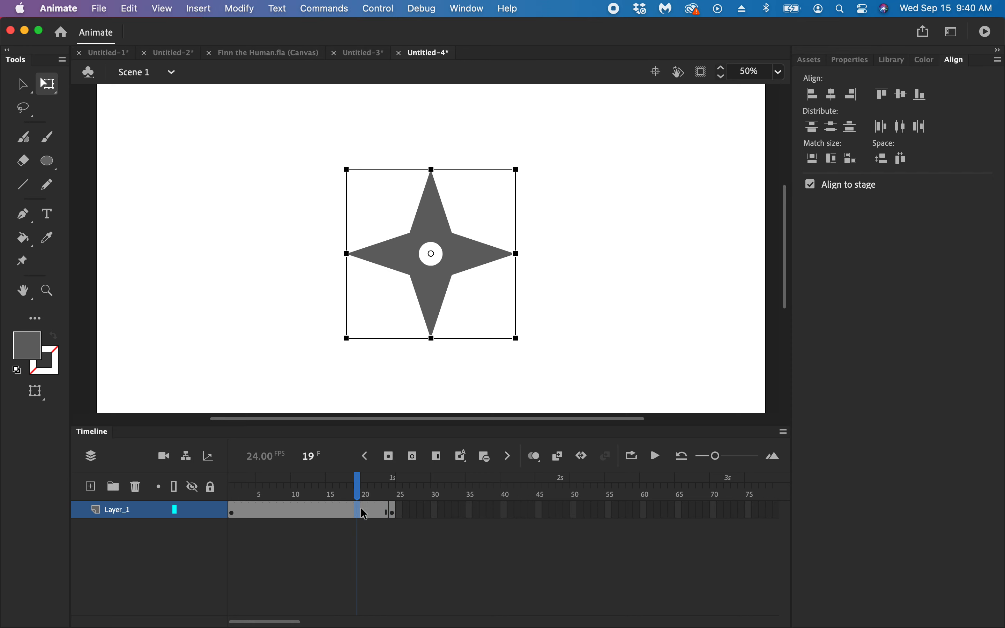
{"action": "right_click", "coordinate": [363, 513]}
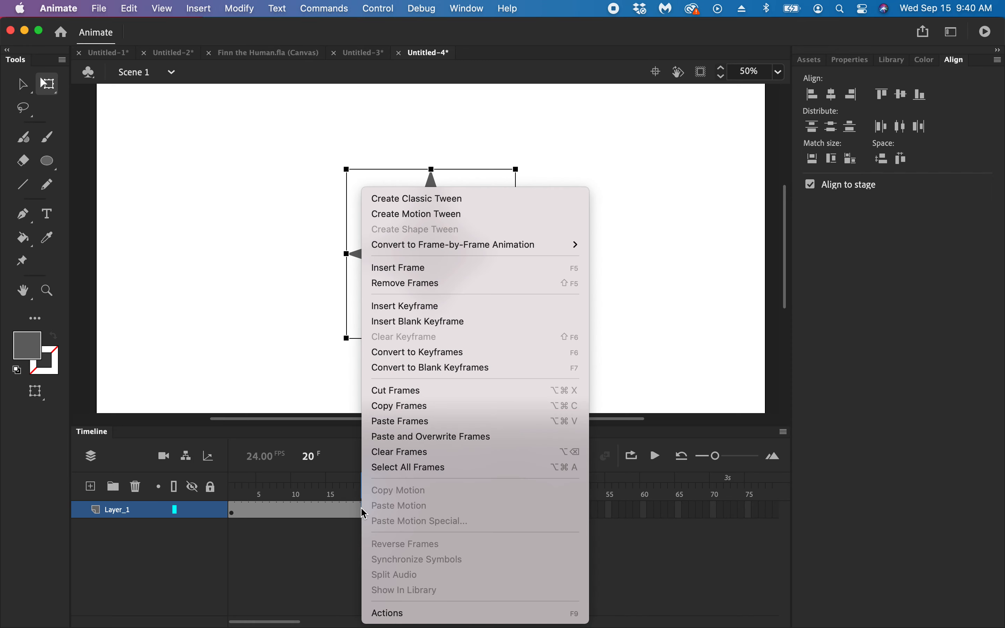
{"action": "left_click", "coordinate": [418, 203]}
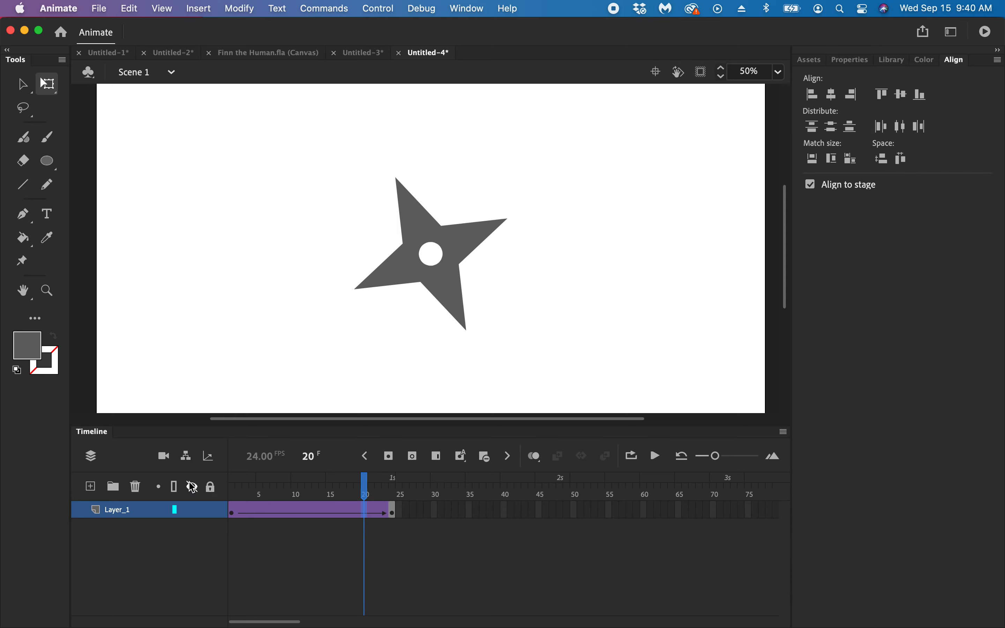
{"action": "left_click_drag", "start_coordinate": [315, 495], "coordinate": [393, 481]}
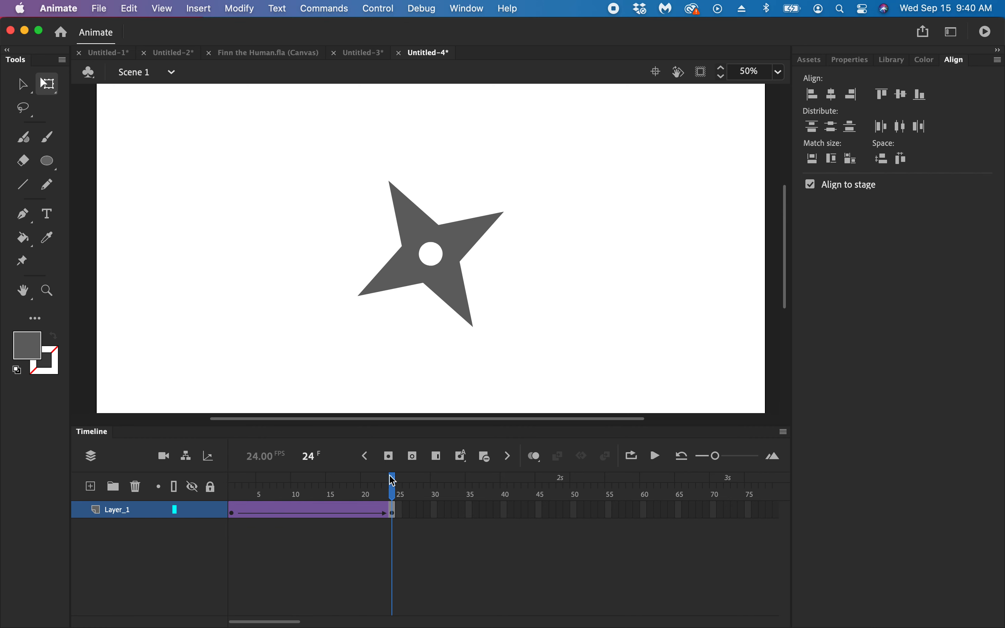
{"action": "key", "text": "Return"}
{"action": "key", "text": "Return"}
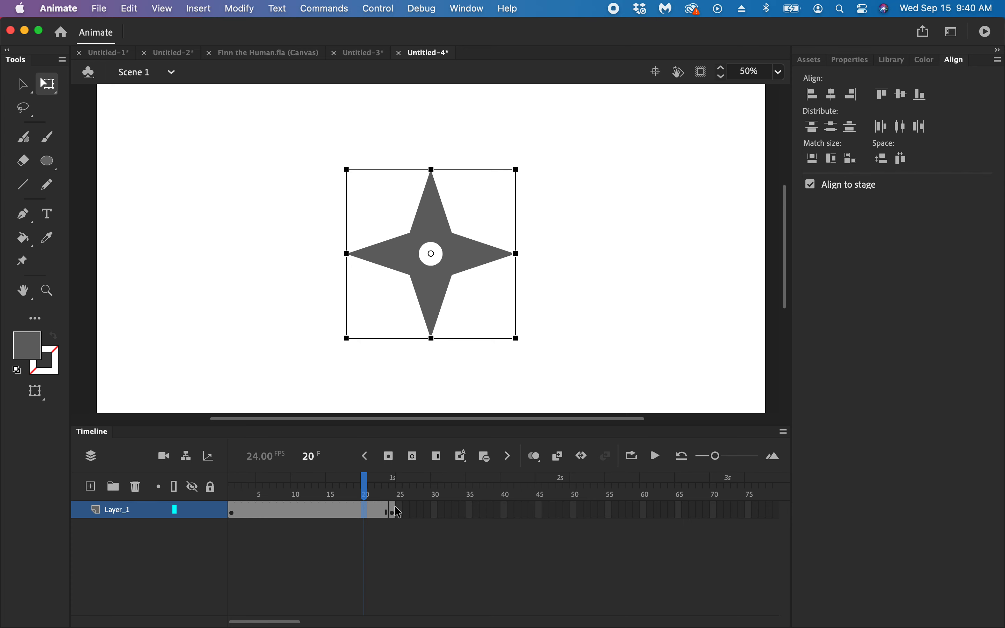
Clear the rotated star's keyframe at frame 24 of Layer_1 and insert a fresh keyframe there
{"action": "left_click", "coordinate": [896, 61]}
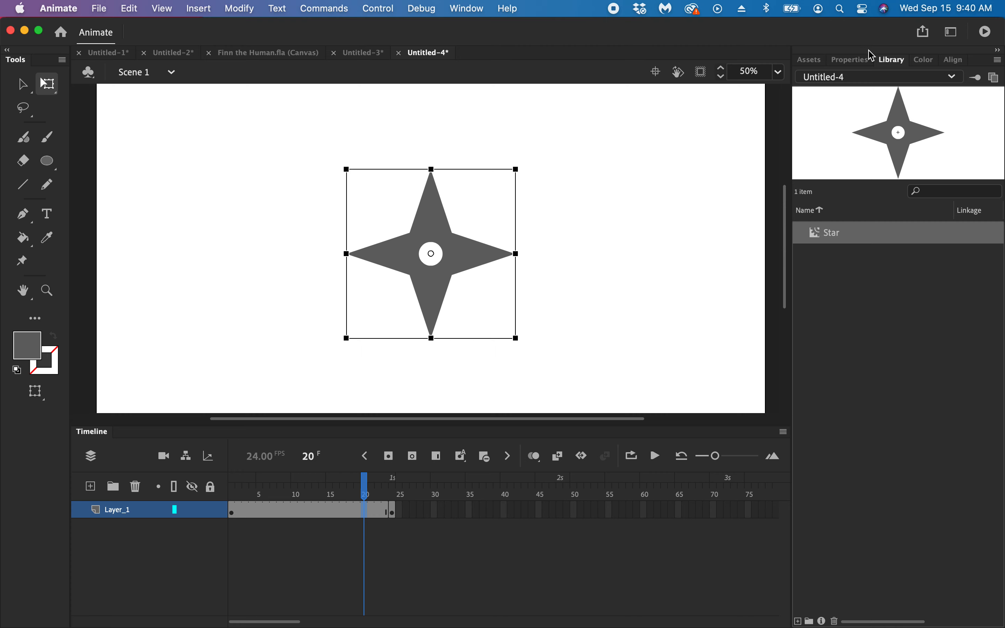
{"action": "left_click", "coordinate": [850, 60]}
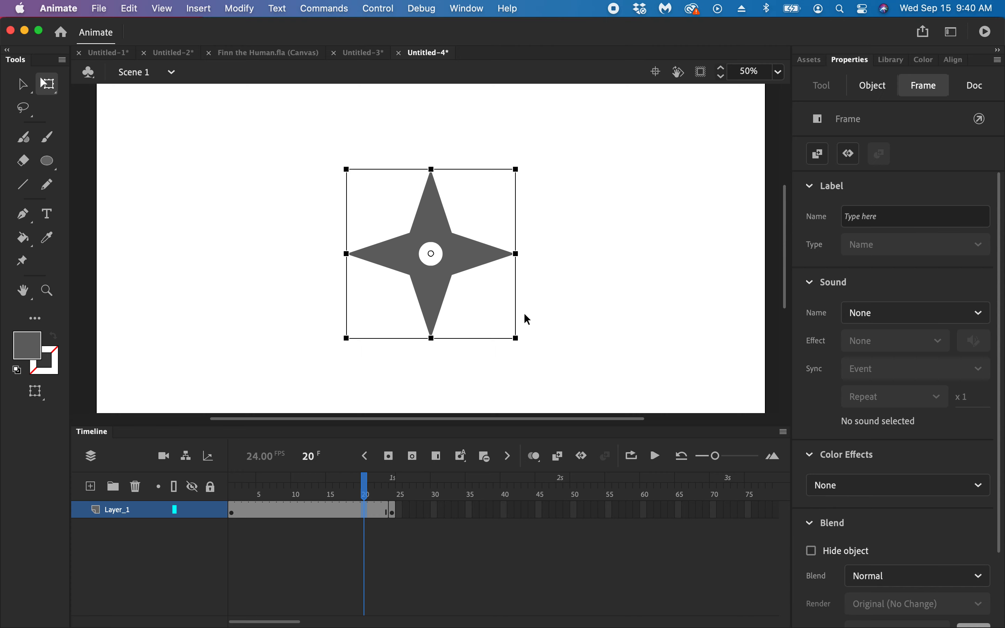
{"action": "left_click", "coordinate": [349, 511]}
{"action": "mouse_move", "coordinate": [349, 512]}
{"action": "left_mouse_down"}
{"action": "mouse_move", "coordinate": [341, 490]}
{"action": "mouse_move", "coordinate": [251, 492]}
{"action": "mouse_move", "coordinate": [351, 493]}
{"action": "left_mouse_up"}
{"action": "left_click", "coordinate": [349, 512]}
{"action": "left_click", "coordinate": [392, 510]}
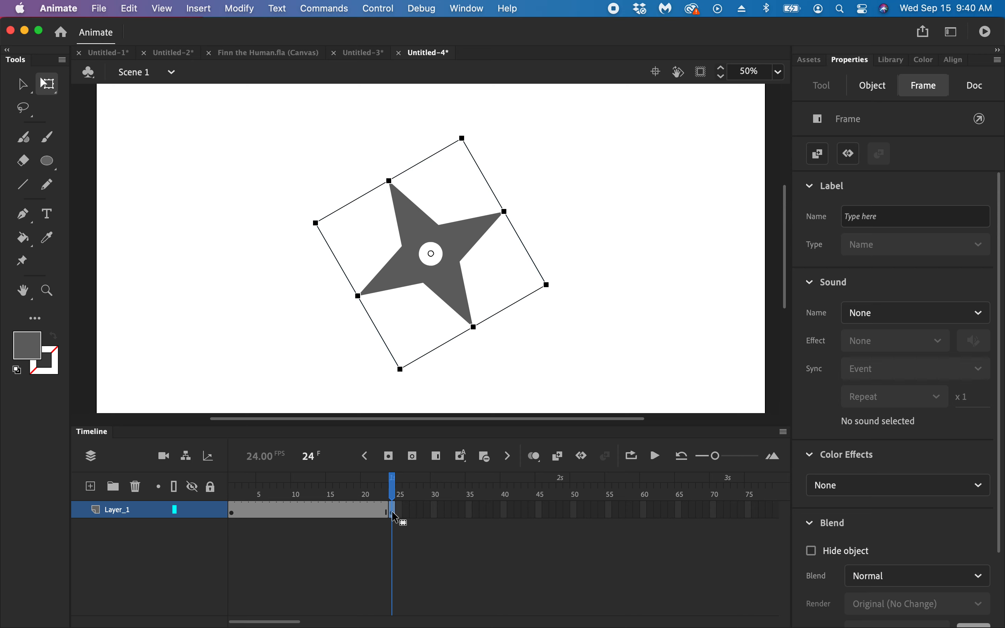
{"action": "right_click", "coordinate": [395, 516]}
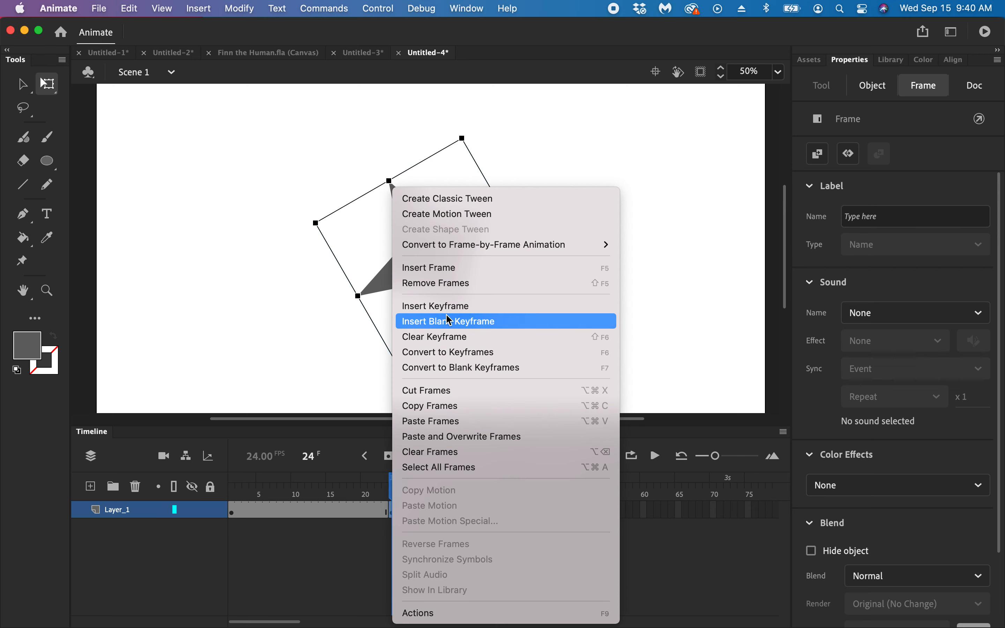
{"action": "left_click", "coordinate": [450, 340]}
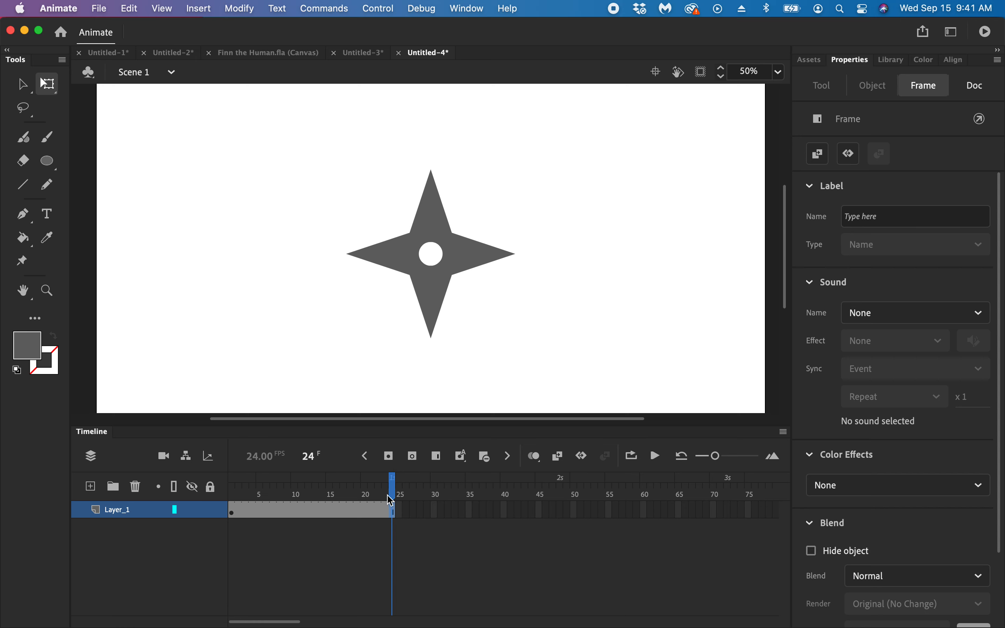
{"action": "left_click", "coordinate": [393, 510]}
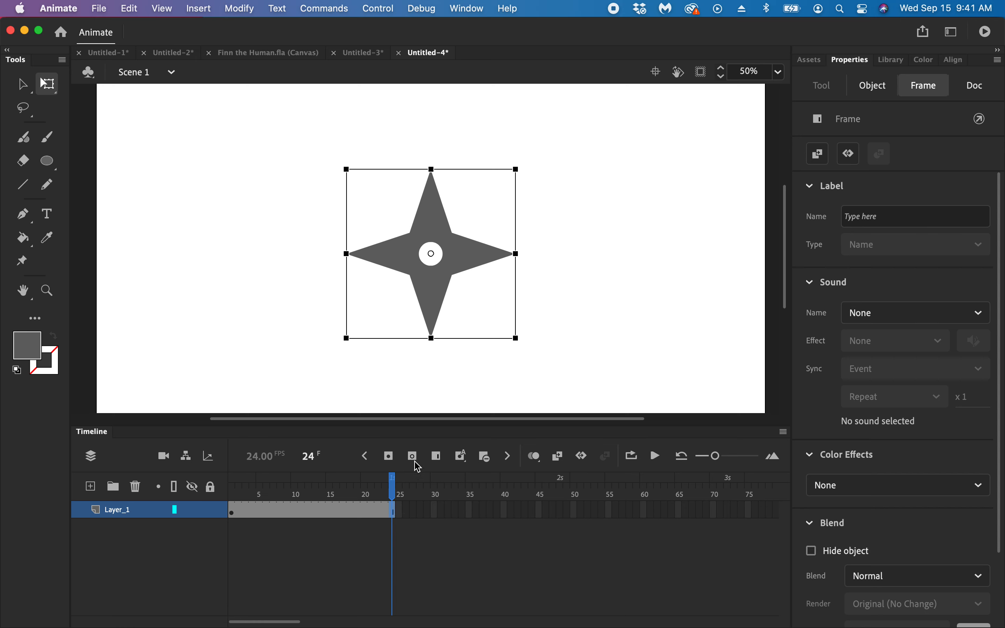
{"action": "left_click_drag", "start_coordinate": [390, 480], "coordinate": [429, 478]}
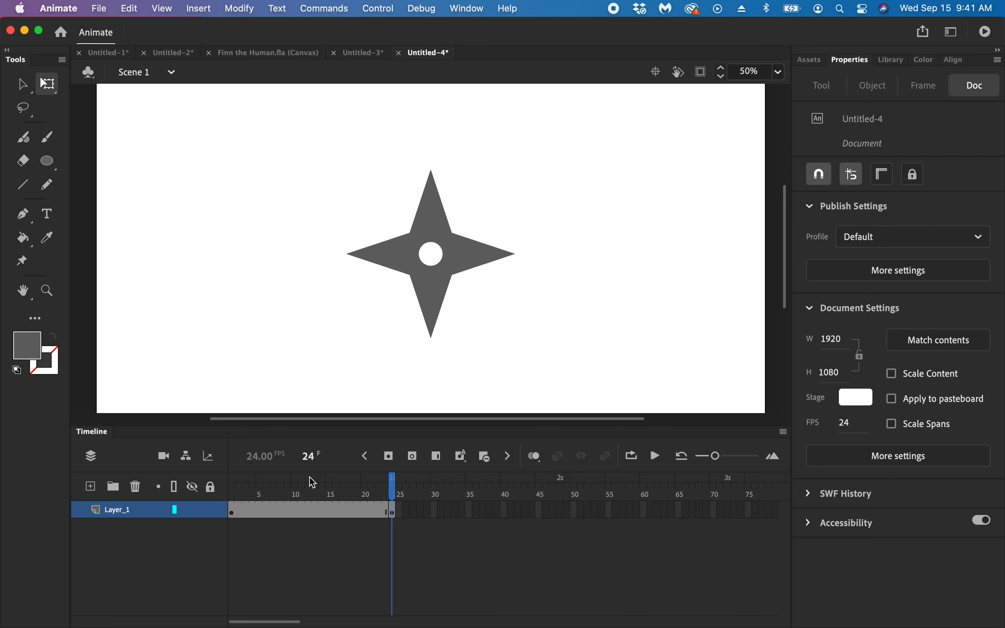
Create a classic tween between the frame 1 and frame 24 keyframes of Layer_1
{"action": "left_click", "coordinate": [349, 508]}
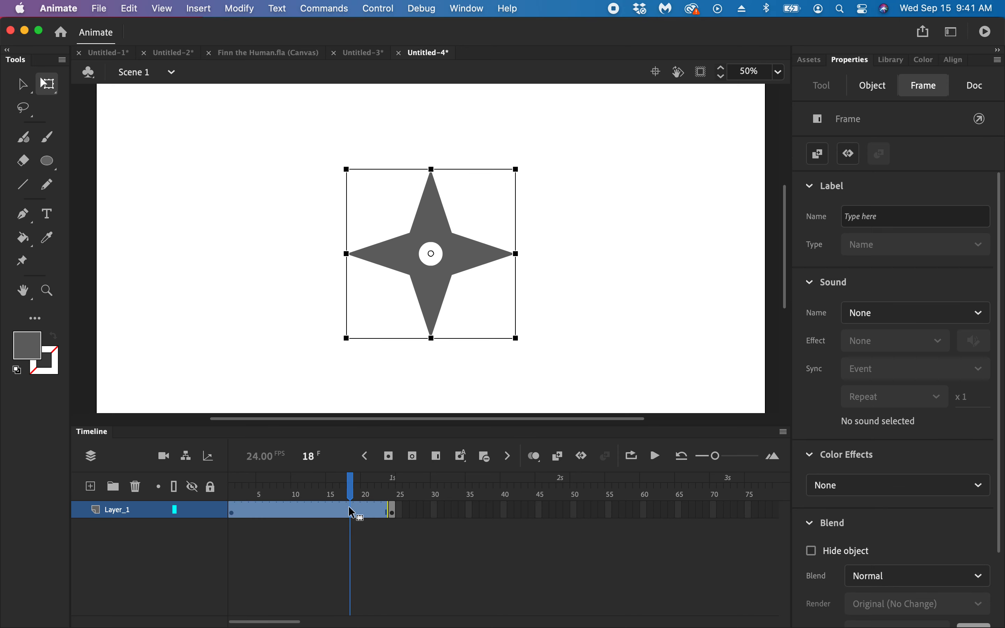
{"action": "left_click", "coordinate": [352, 513]}
{"action": "left_click", "coordinate": [332, 410]}
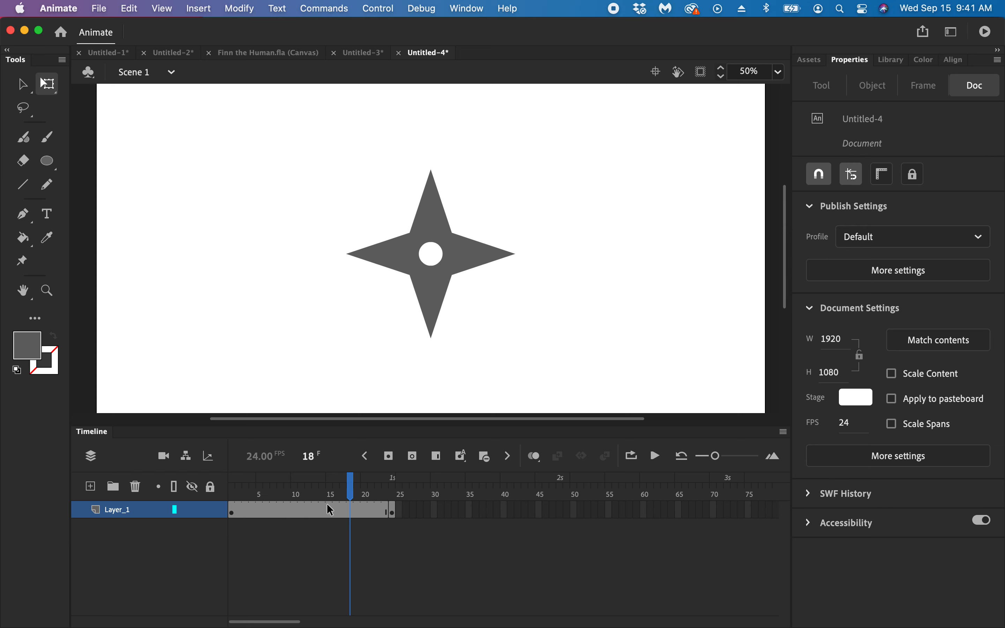
{"action": "left_click", "coordinate": [329, 512]}
{"action": "left_click", "coordinate": [327, 512]}
{"action": "left_click", "coordinate": [329, 510]}
{"action": "right_click", "coordinate": [330, 514]}
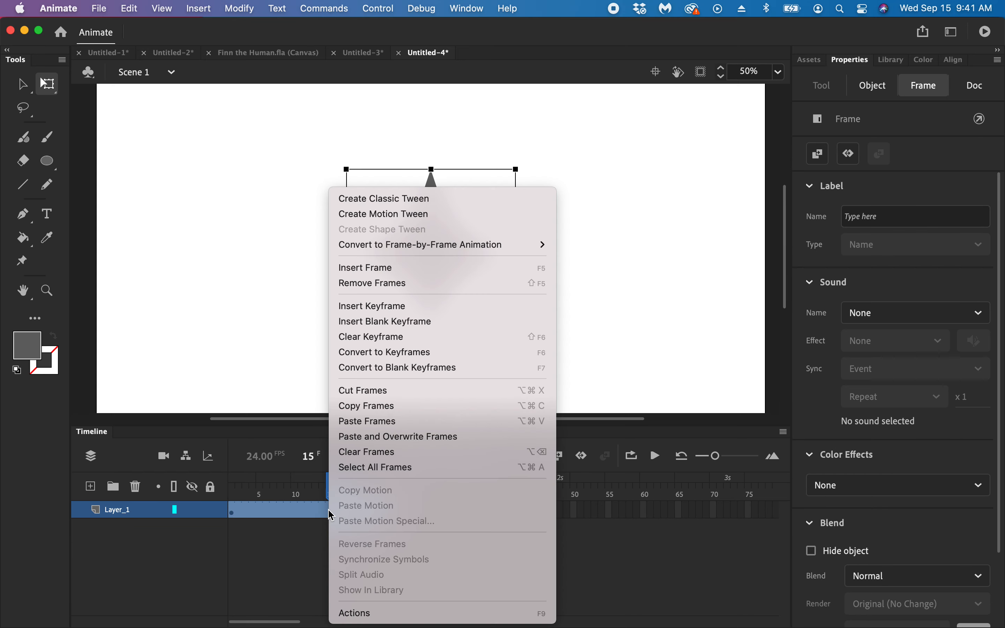
{"action": "left_click", "coordinate": [397, 201]}
{"action": "left_click", "coordinate": [494, 338]}
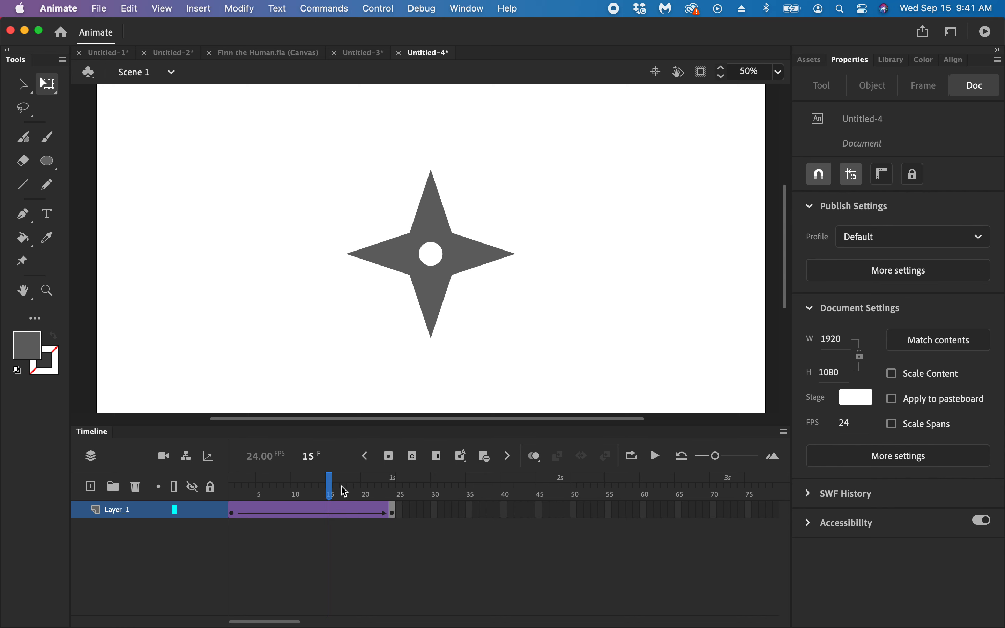
Set the classic tween's rotation to Clockwise with a count of 1 and scrub through the frames to check it
{"action": "left_click", "coordinate": [338, 512]}
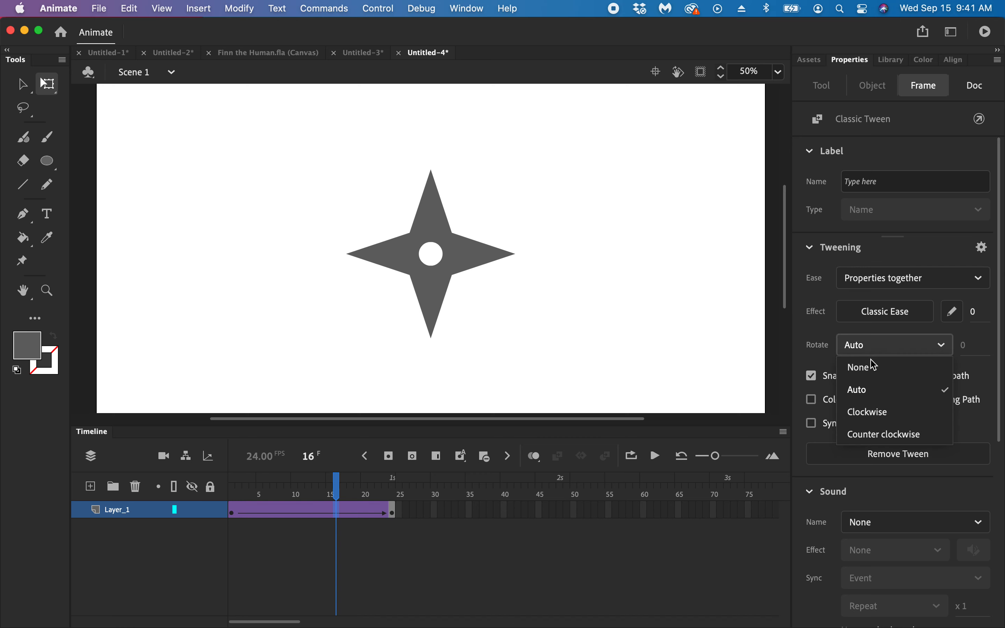
{"action": "left_click", "coordinate": [871, 413]}
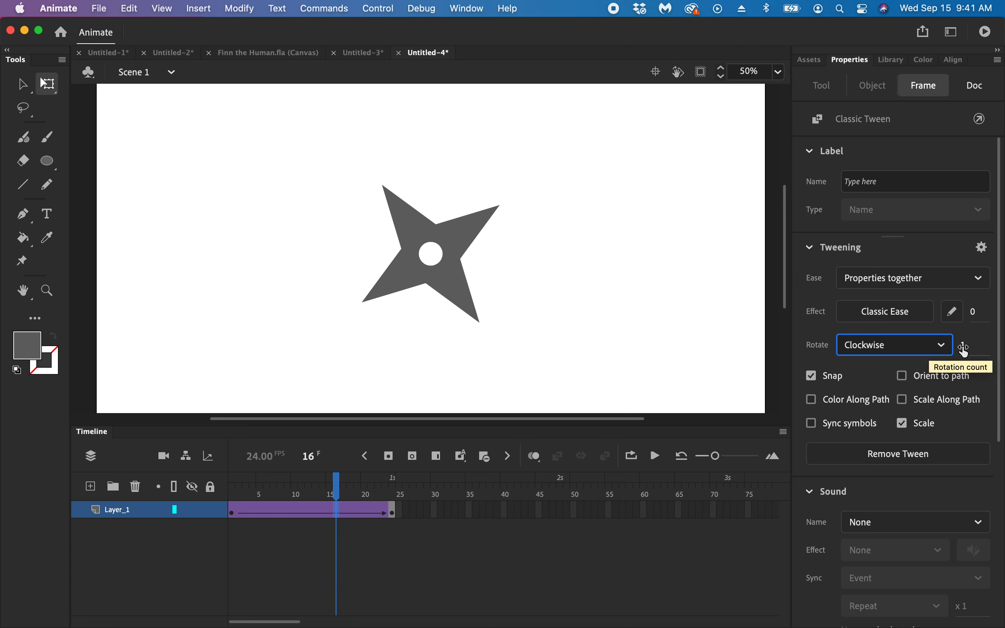
{"action": "left_click", "coordinate": [723, 327]}
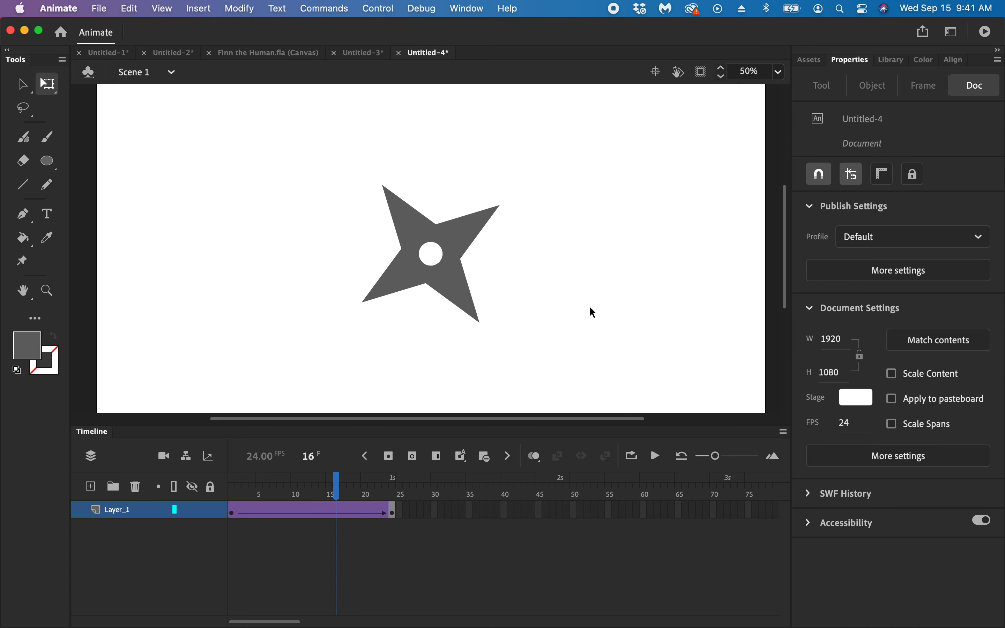
{"action": "left_click_drag", "start_coordinate": [339, 489], "coordinate": [400, 489]}
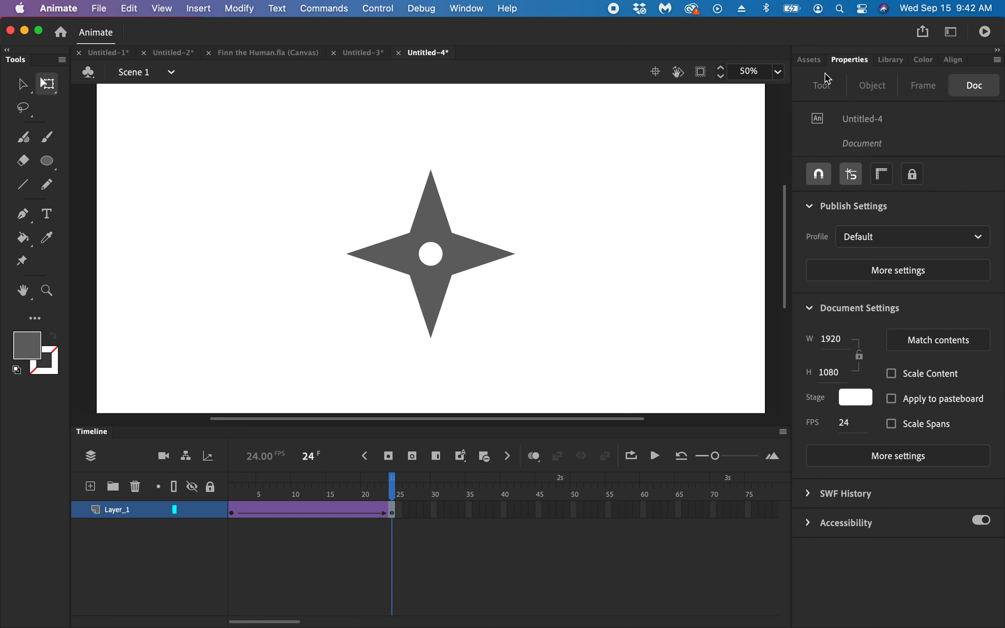
Open the Star symbol from the library for editing
{"action": "left_click", "coordinate": [890, 59]}
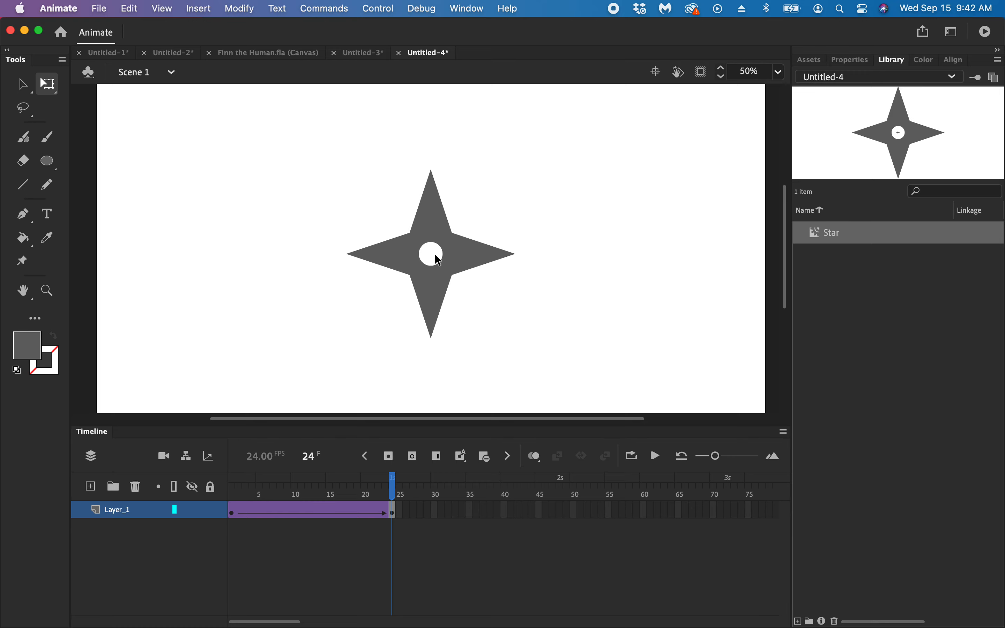
{"action": "left_click_drag", "start_coordinate": [392, 494], "coordinate": [417, 507]}
{"action": "double_click", "coordinate": [825, 239]}
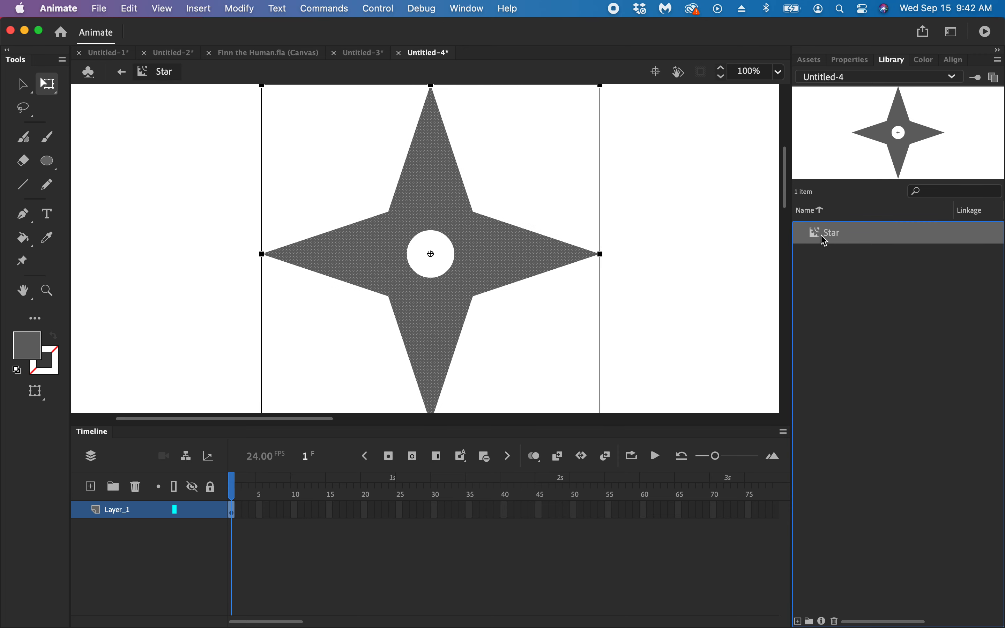
{"action": "left_click", "coordinate": [663, 229]}
{"action": "scroll", "coordinate": [552, 210], "scroll_direction": "up", "scroll_amount": 5}
{"action": "scroll", "coordinate": [553, 209], "scroll_direction": "down", "scroll_amount": 2}
{"action": "scroll", "coordinate": [552, 207], "scroll_direction": "down", "scroll_amount": 5}
{"action": "scroll", "coordinate": [551, 206], "scroll_direction": "up", "scroll_amount": 3}
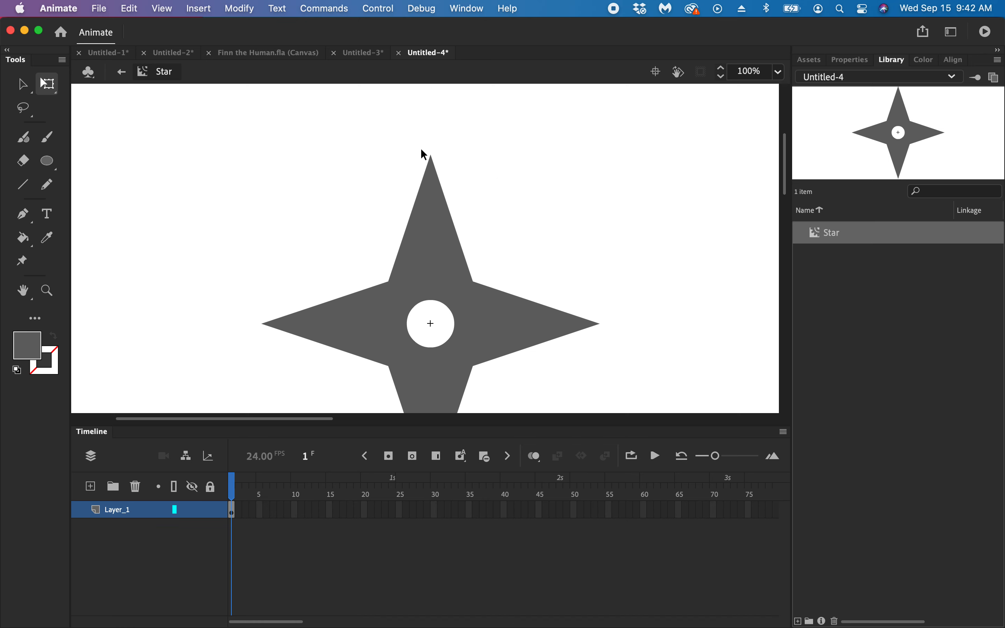
Select the upper tip of the star, fill it with light grey and return to Scene 1
{"action": "left_click_drag", "start_coordinate": [374, 137], "coordinate": [496, 249]}
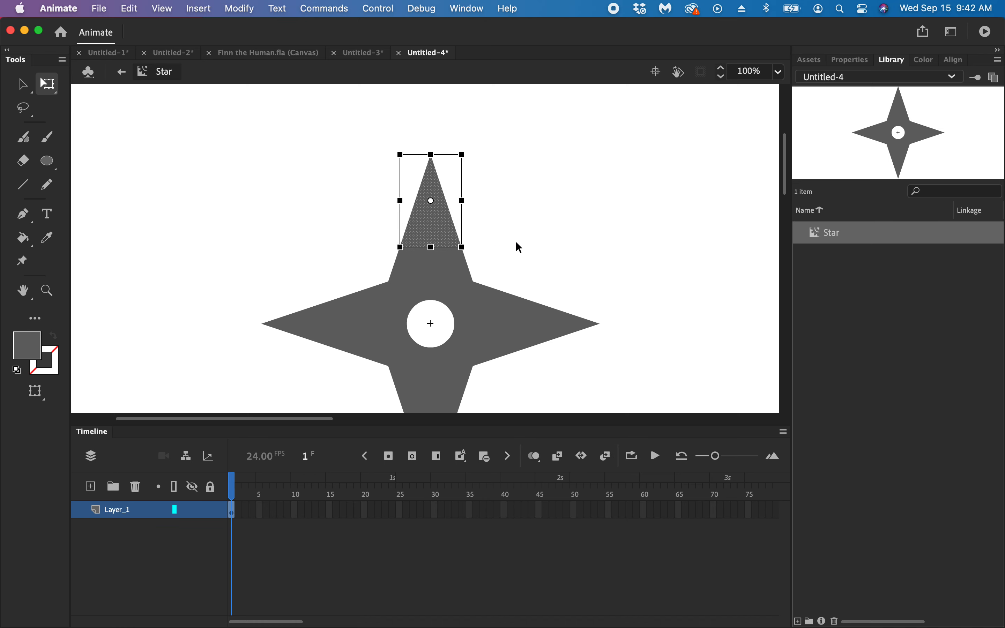
{"action": "left_click", "coordinate": [30, 351]}
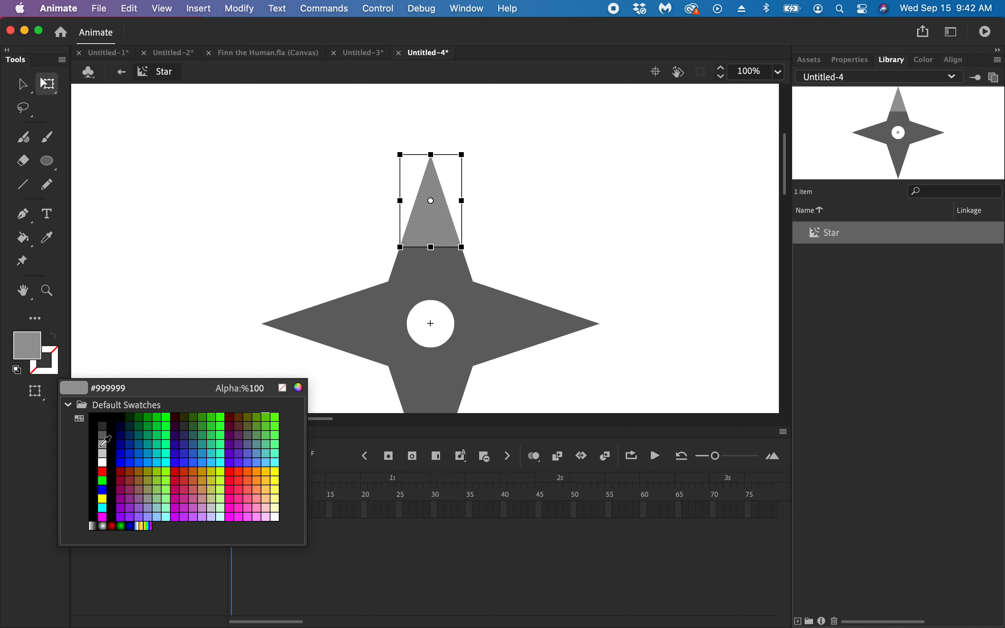
{"action": "left_click", "coordinate": [103, 451]}
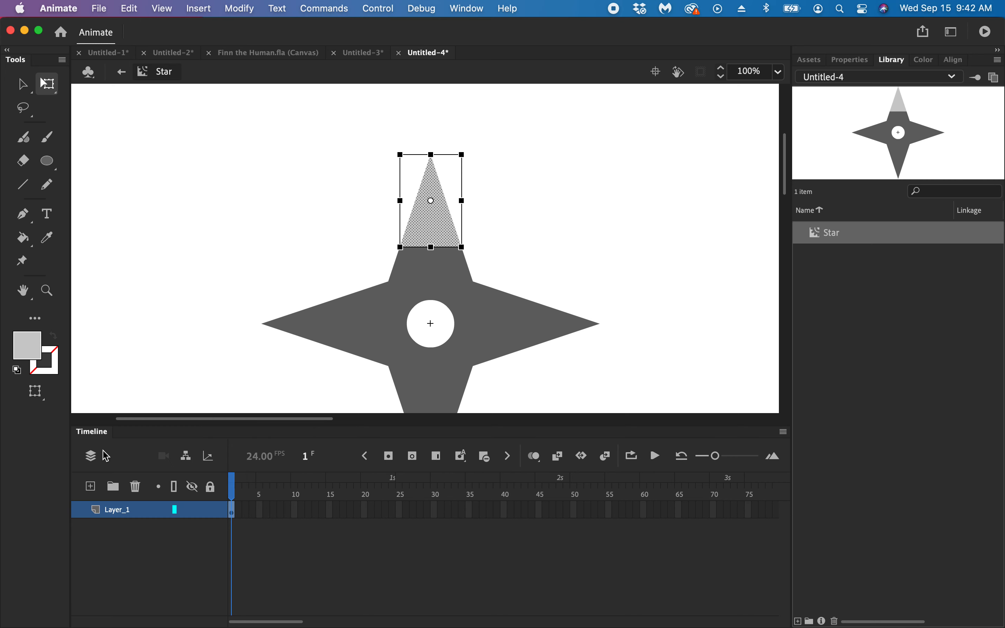
{"action": "left_click", "coordinate": [201, 331]}
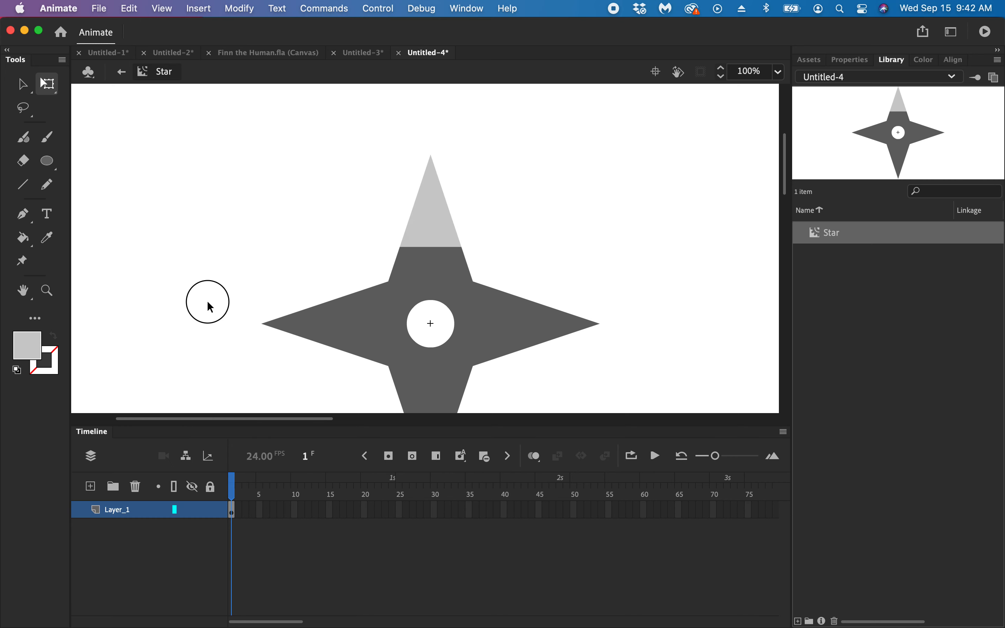
{"action": "left_click", "coordinate": [122, 72]}
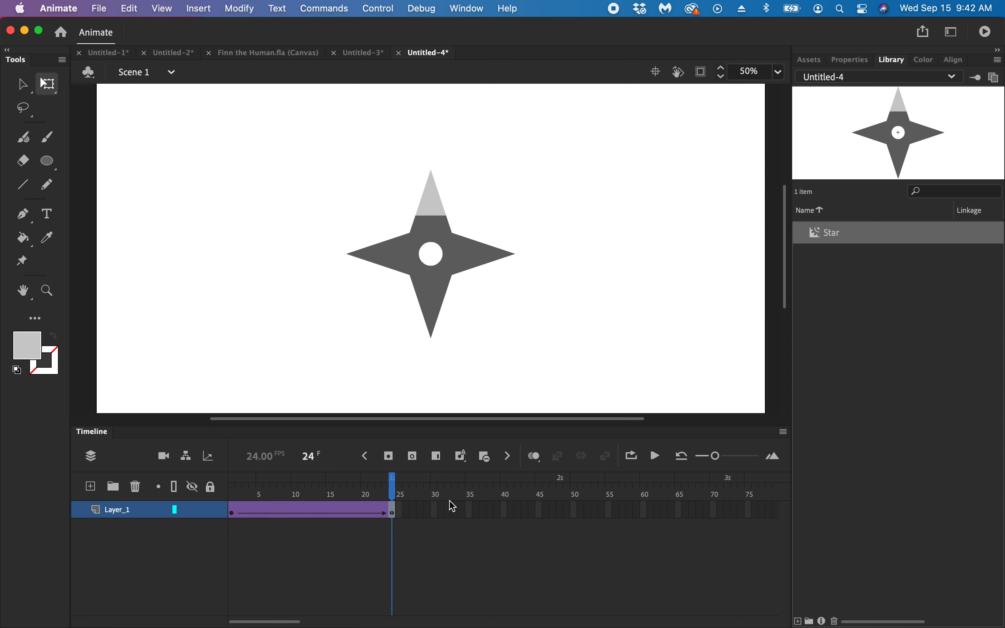
Scrub through the timeline to check the marked star's rotation and show the classic tween's frame properties
{"action": "left_click_drag", "start_coordinate": [392, 484], "coordinate": [446, 494]}
{"action": "left_click", "coordinate": [854, 61]}
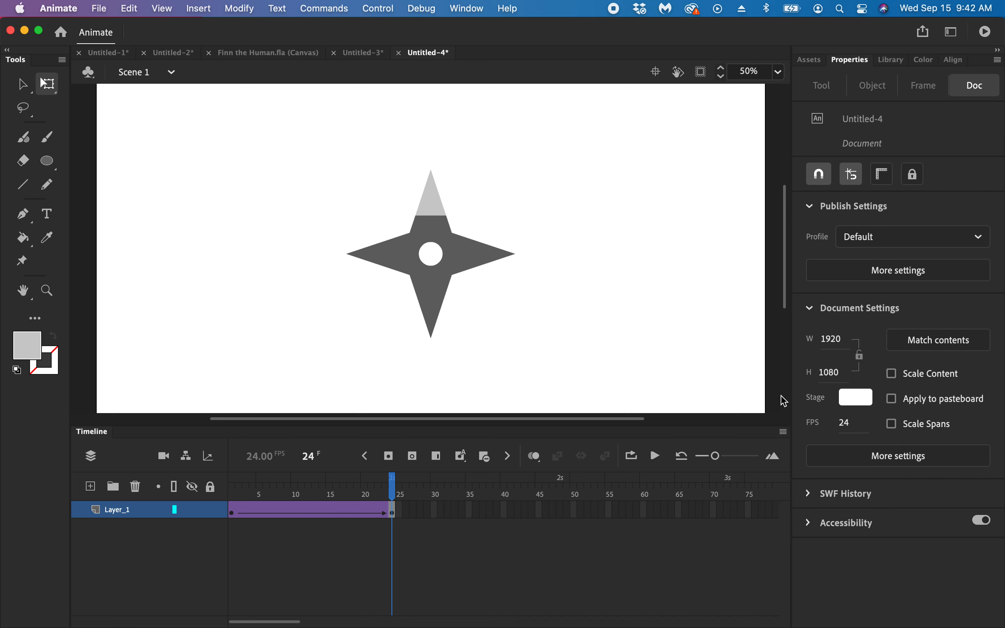
{"action": "left_click", "coordinate": [357, 509]}
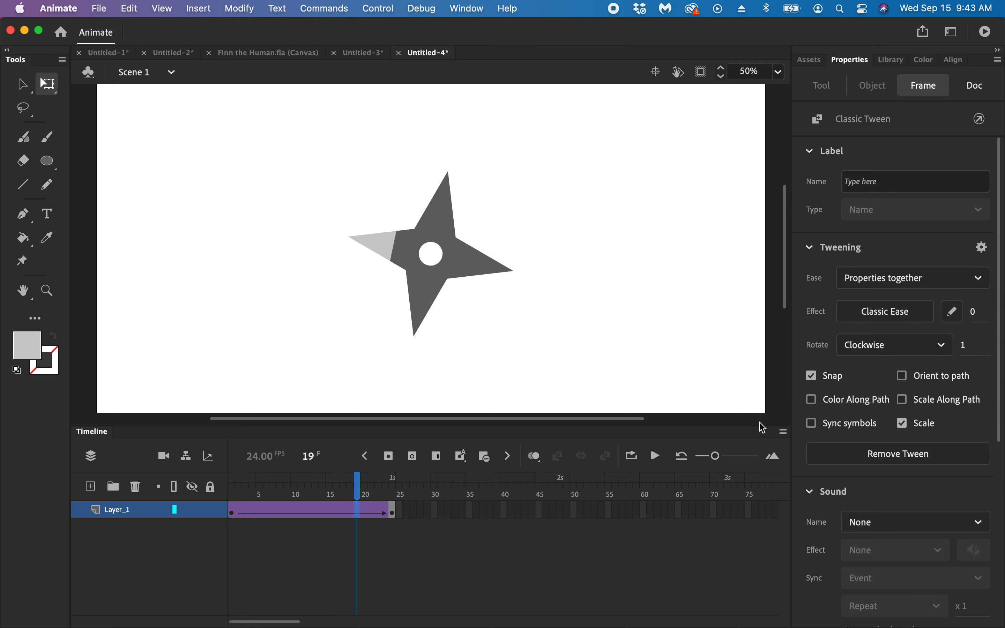
Set the classic tween's clockwise rotation count to 2 and scrub through the last frames to check the spin
{"action": "left_click", "coordinate": [964, 346]}
{"action": "type", "text": "2"}
{"action": "key", "text": "Return"}
{"action": "mouse_move", "coordinate": [376, 490]}
{"action": "left_mouse_down"}
{"action": "mouse_move", "coordinate": [209, 509]}
{"action": "mouse_move", "coordinate": [231, 484]}
{"action": "mouse_move", "coordinate": [240, 502]}
{"action": "mouse_move", "coordinate": [395, 496]}
{"action": "mouse_move", "coordinate": [231, 497]}
{"action": "mouse_move", "coordinate": [394, 496]}
{"action": "left_mouse_up"}
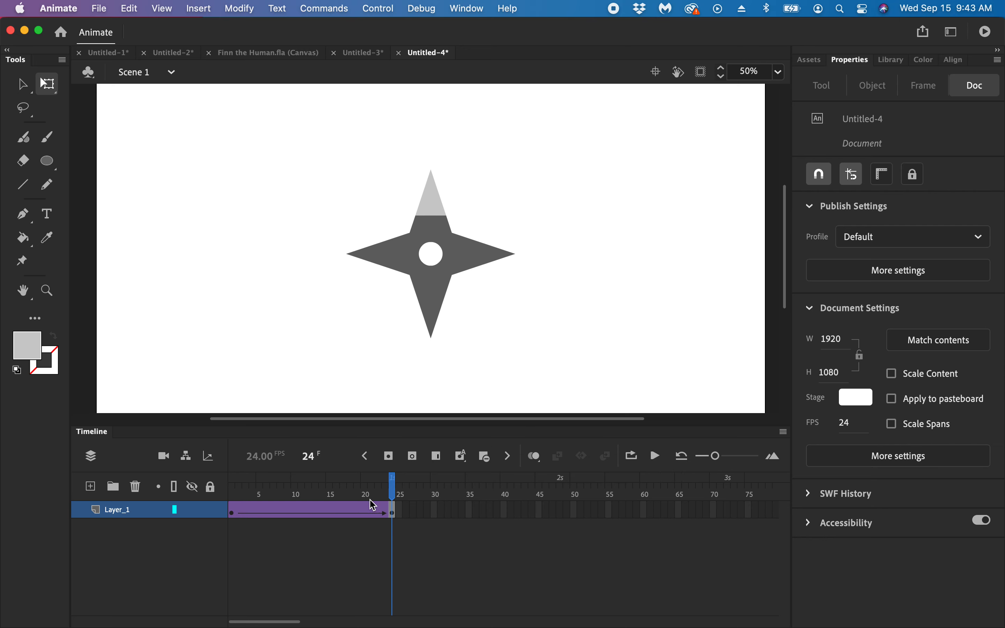
{"action": "left_click_drag", "start_coordinate": [372, 497], "coordinate": [358, 497]}
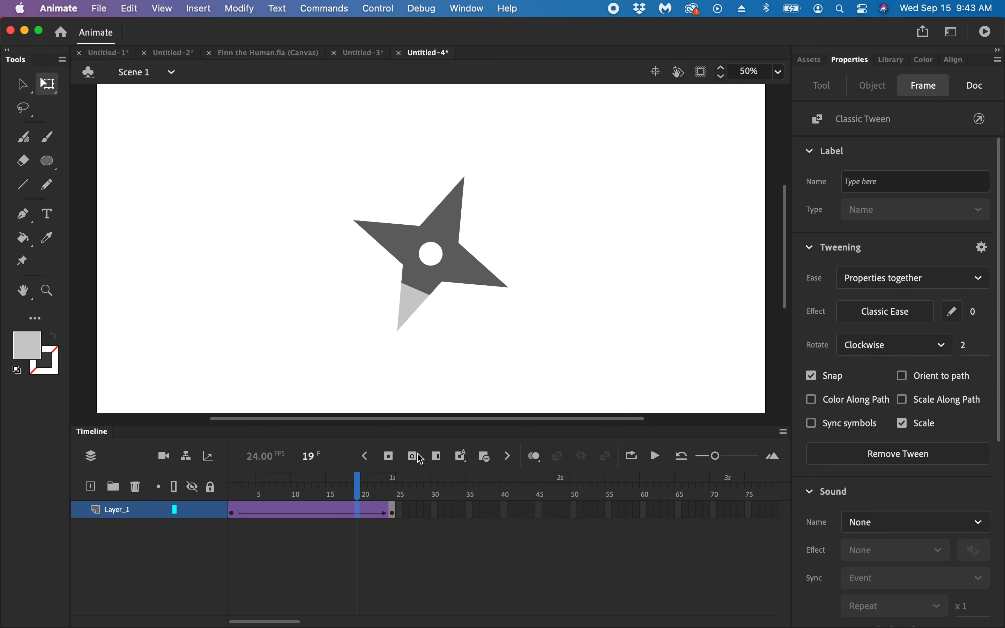
Raise the tween's rotation count to 4 and play the animation from frame 1
{"action": "left_click_drag", "start_coordinate": [964, 349], "coordinate": [970, 348]}
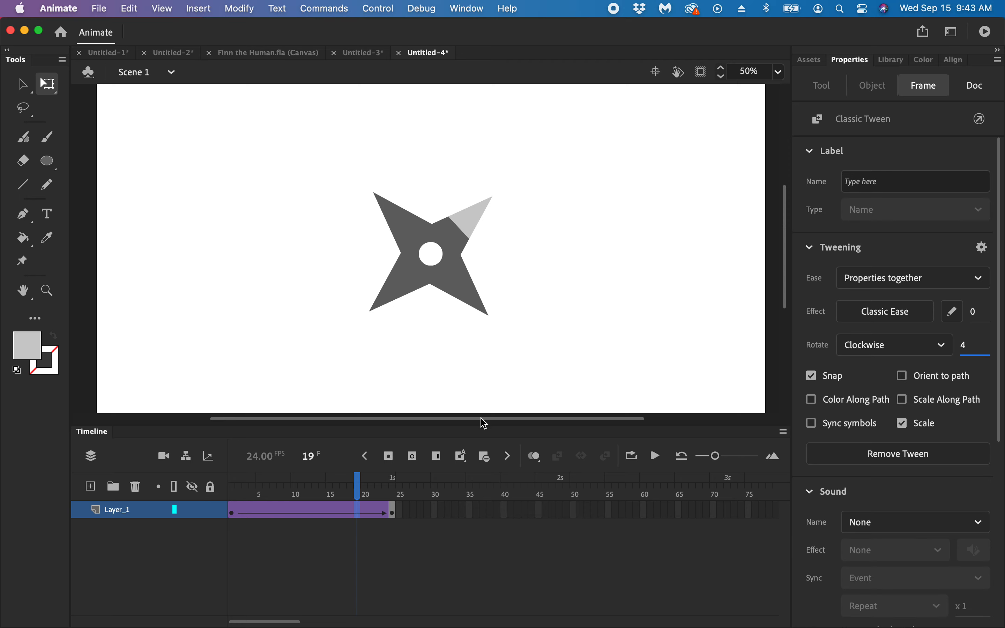
{"action": "left_click_drag", "start_coordinate": [358, 482], "coordinate": [231, 483]}
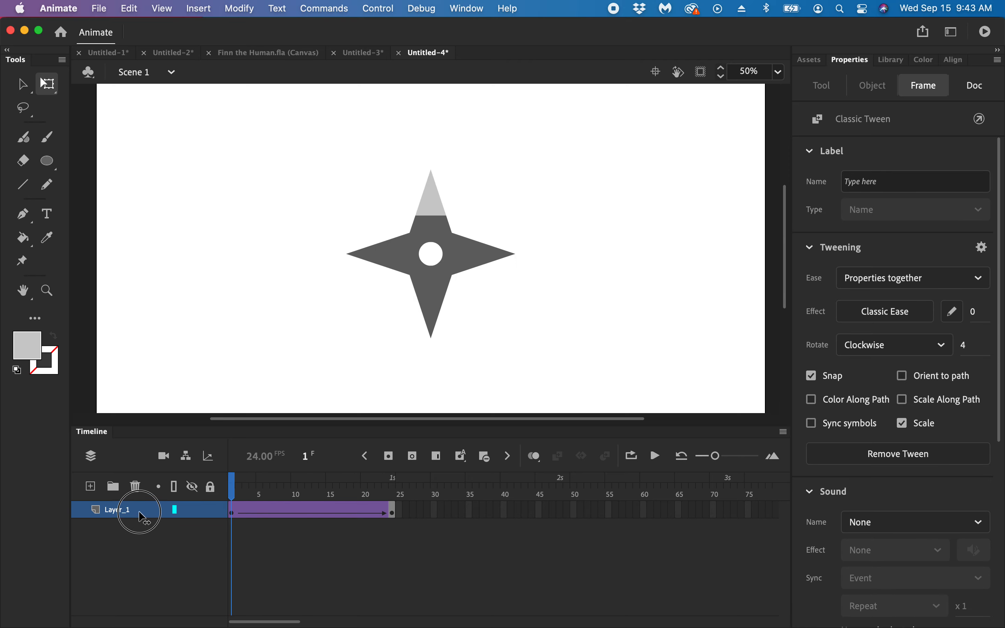
{"action": "left_click", "coordinate": [144, 517]}
{"action": "key", "text": "Return"}
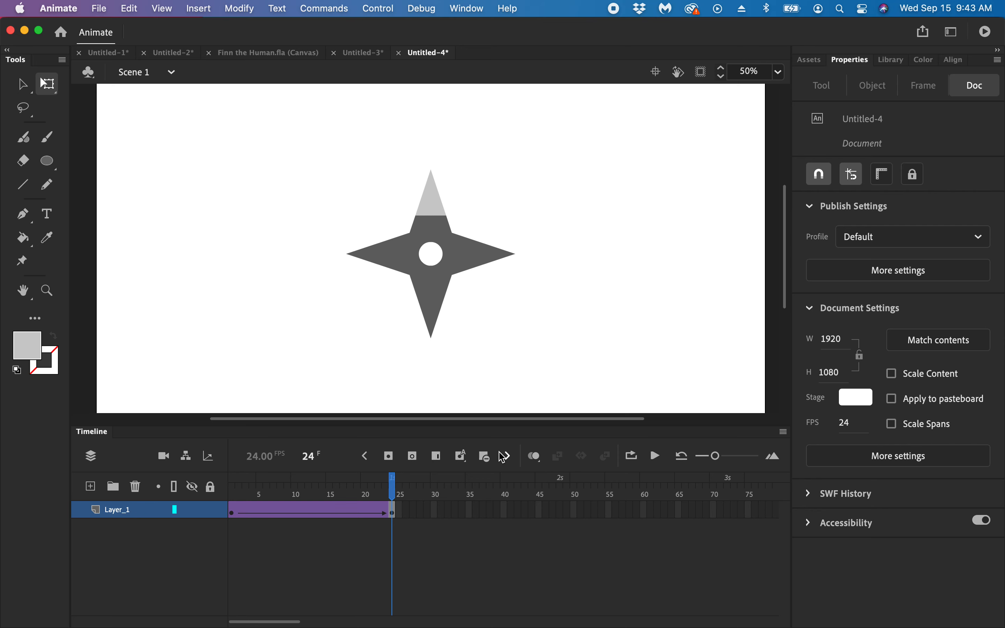
Set the classic tween's rotation count to 8 and play the star's spin through to check it
{"action": "left_click", "coordinate": [364, 505]}
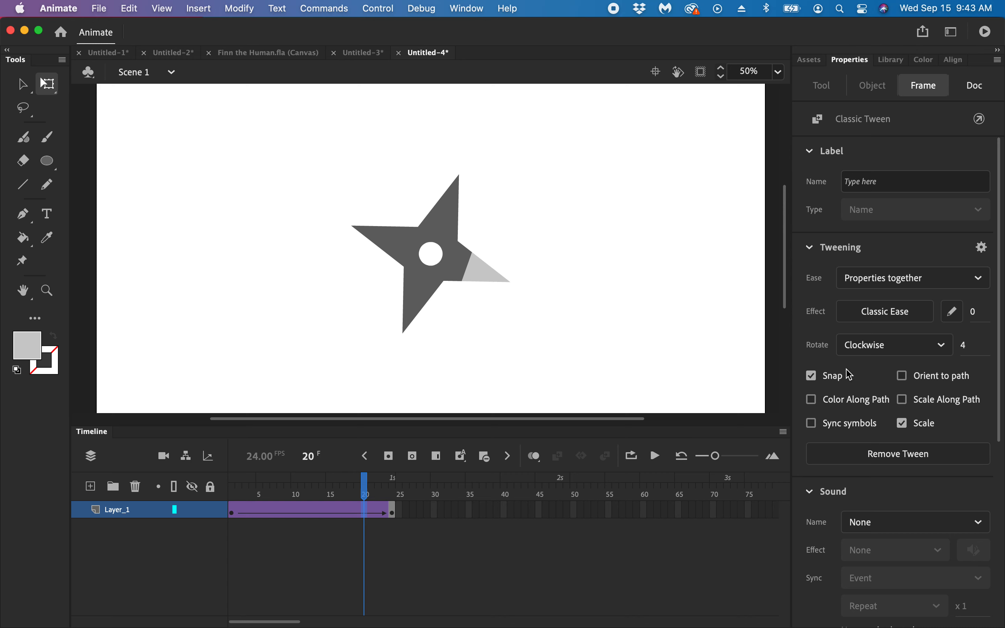
{"action": "left_click", "coordinate": [966, 349]}
{"action": "type", "text": "8"}
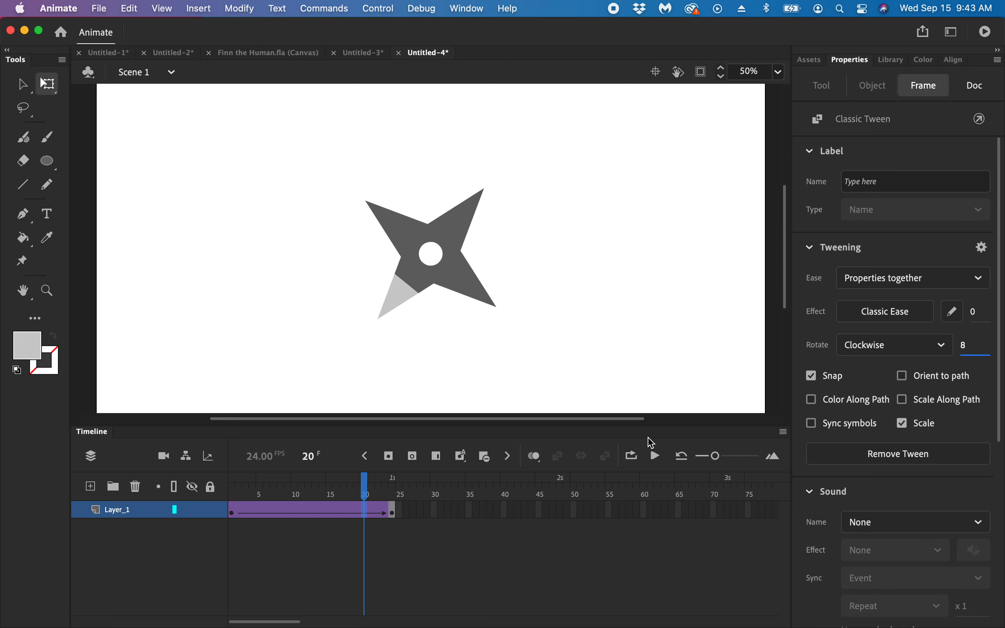
{"action": "key", "text": "Return"}
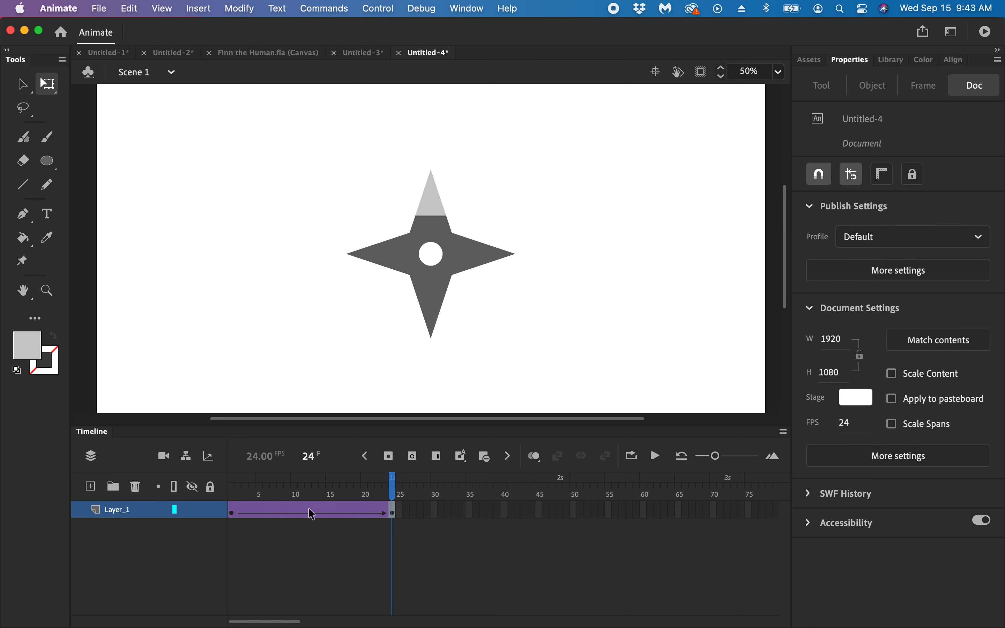
{"action": "key", "text": "Return"}
{"action": "left_click", "coordinate": [175, 509]}
Reduce the tween's rotation count to 3 and play the animation
{"action": "left_click", "coordinate": [357, 510]}
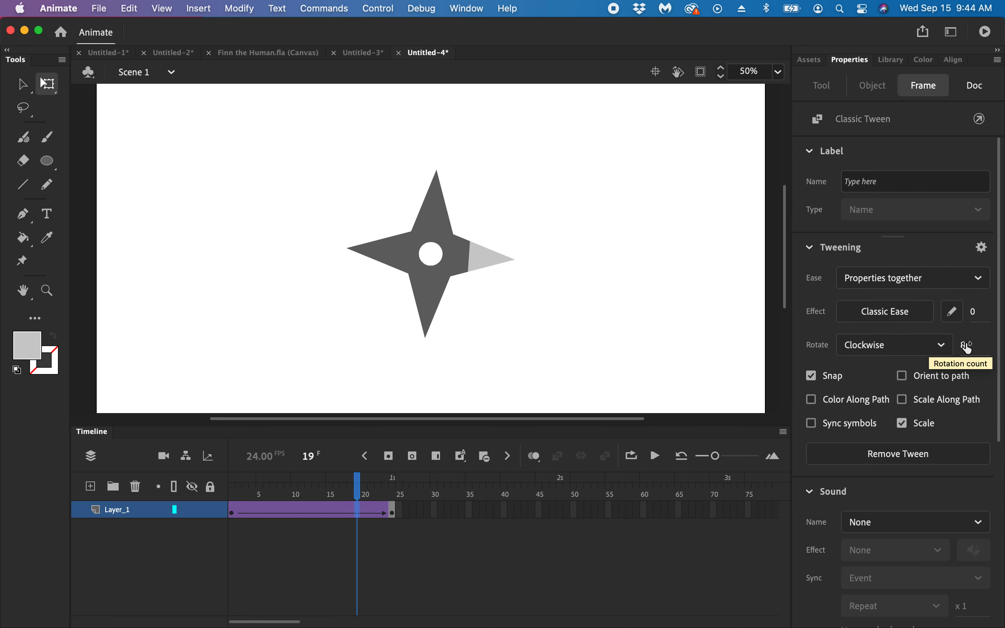
{"action": "left_click_drag", "start_coordinate": [968, 348], "coordinate": [1000, 360]}
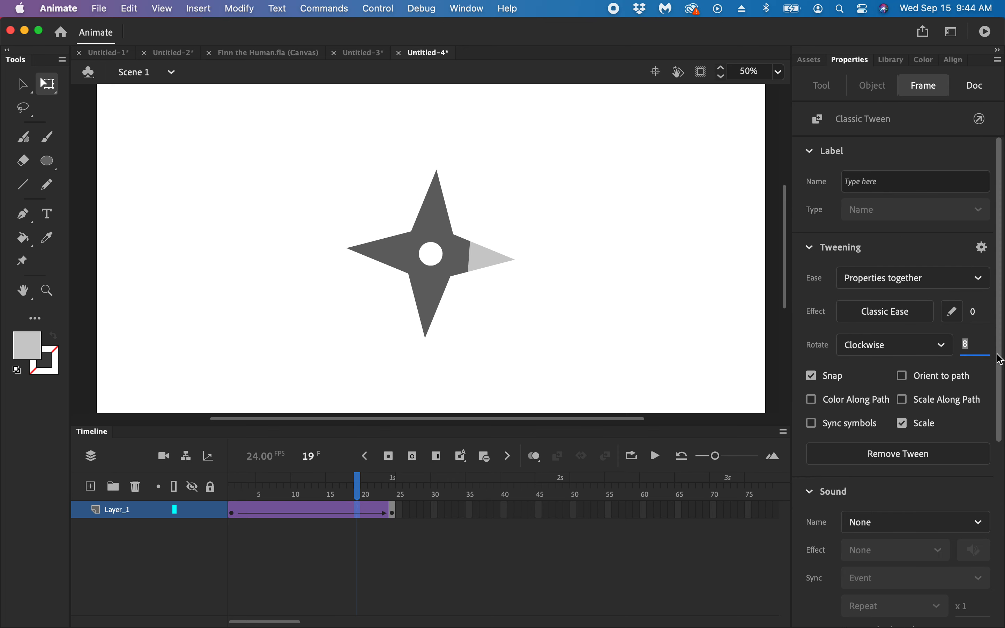
{"action": "type", "text": "3"}
{"action": "key", "text": "Return"}
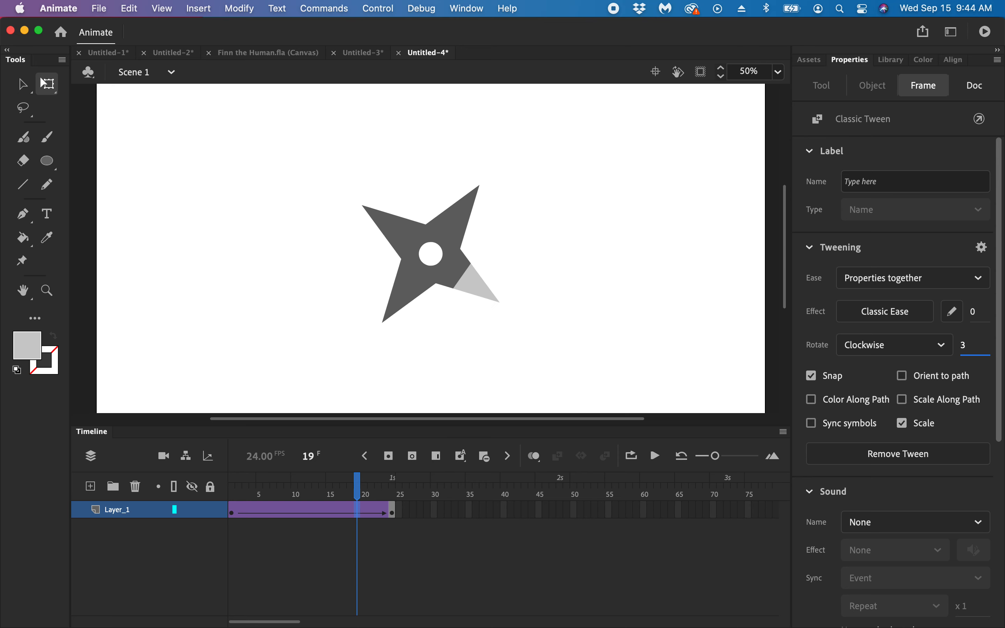
{"action": "key", "text": "Return"}
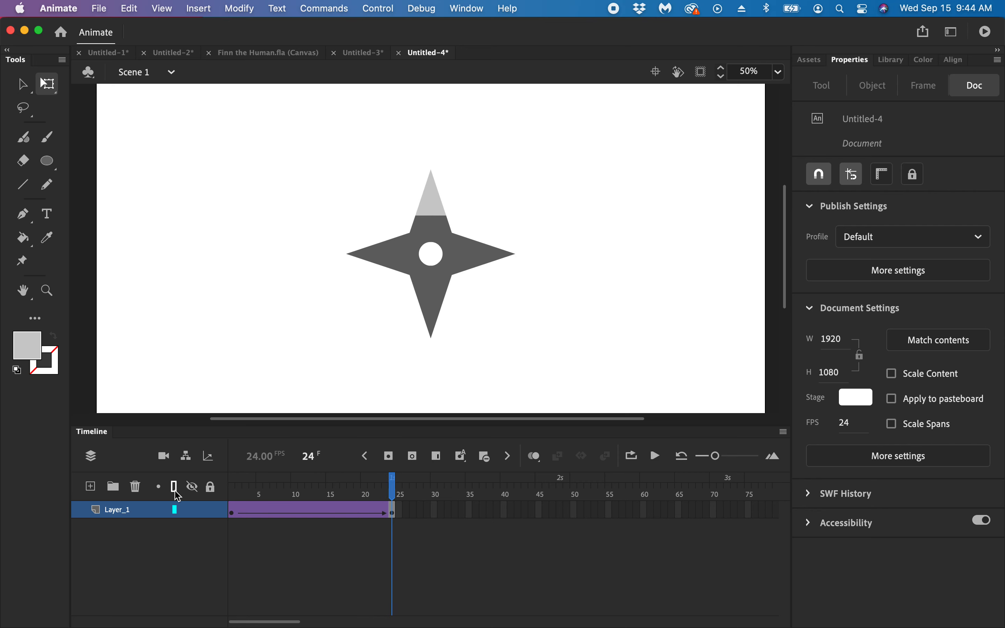
Change the tween's rotation count back to 8, play the animation and return the playhead to frame 1
{"action": "left_click", "coordinate": [344, 513]}
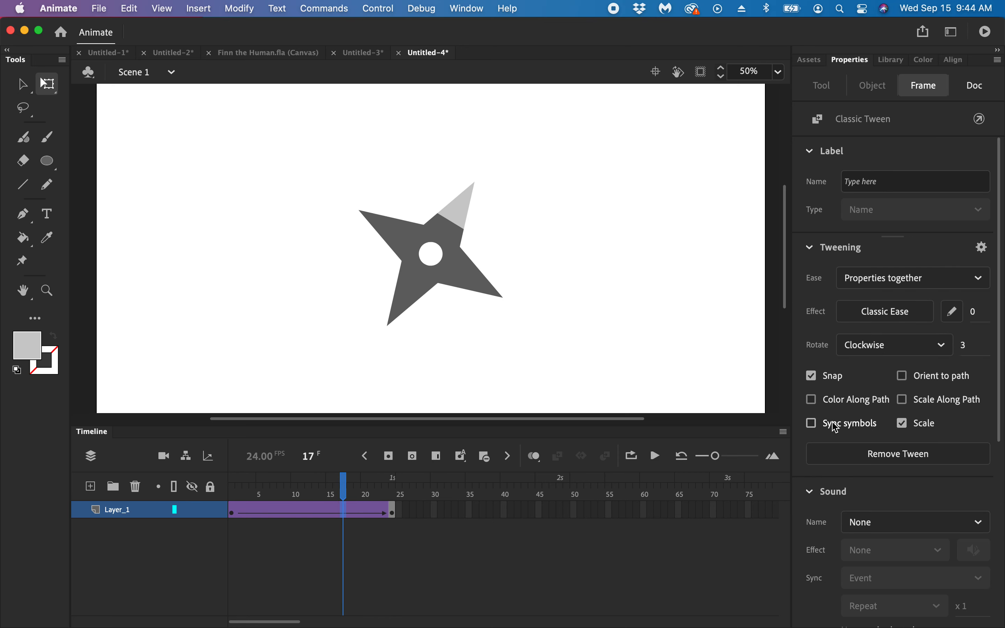
{"action": "left_click", "coordinate": [967, 345]}
{"action": "type", "text": "8"}
{"action": "key", "text": "Return"}
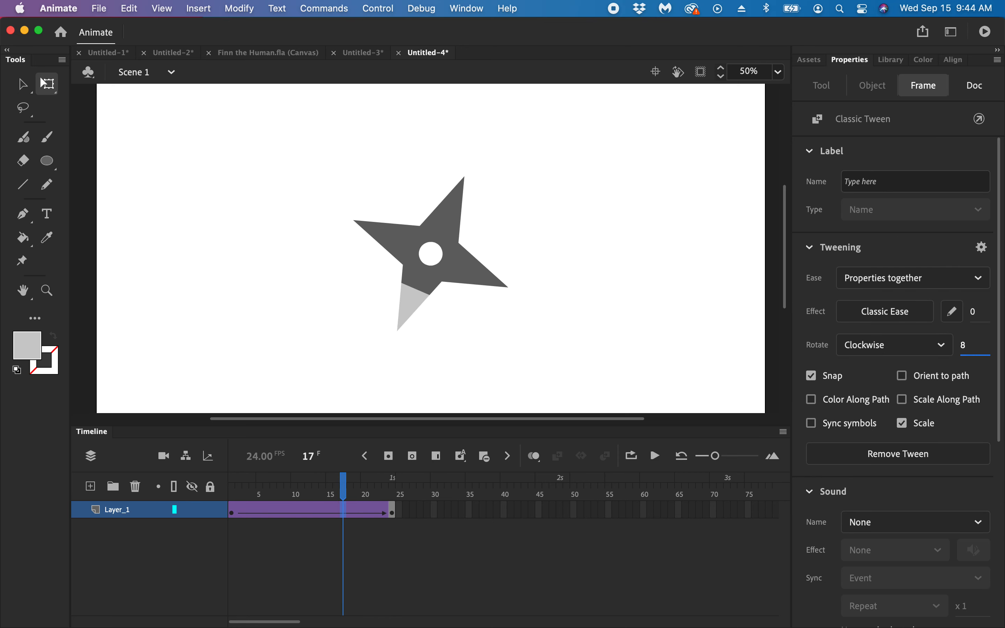
{"action": "key", "text": "Return"}
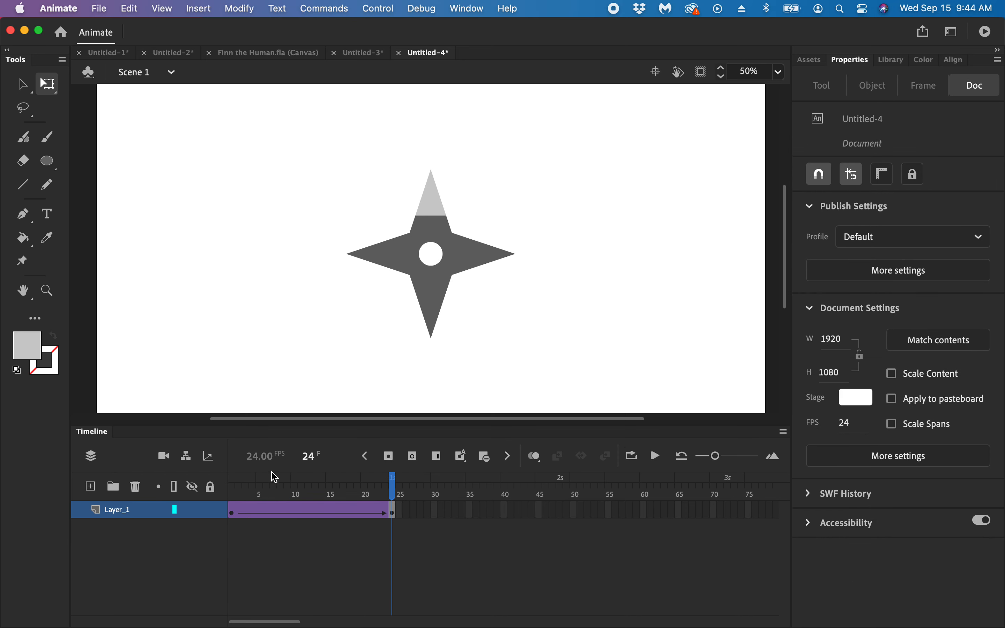
{"action": "left_click_drag", "start_coordinate": [393, 478], "coordinate": [212, 494]}
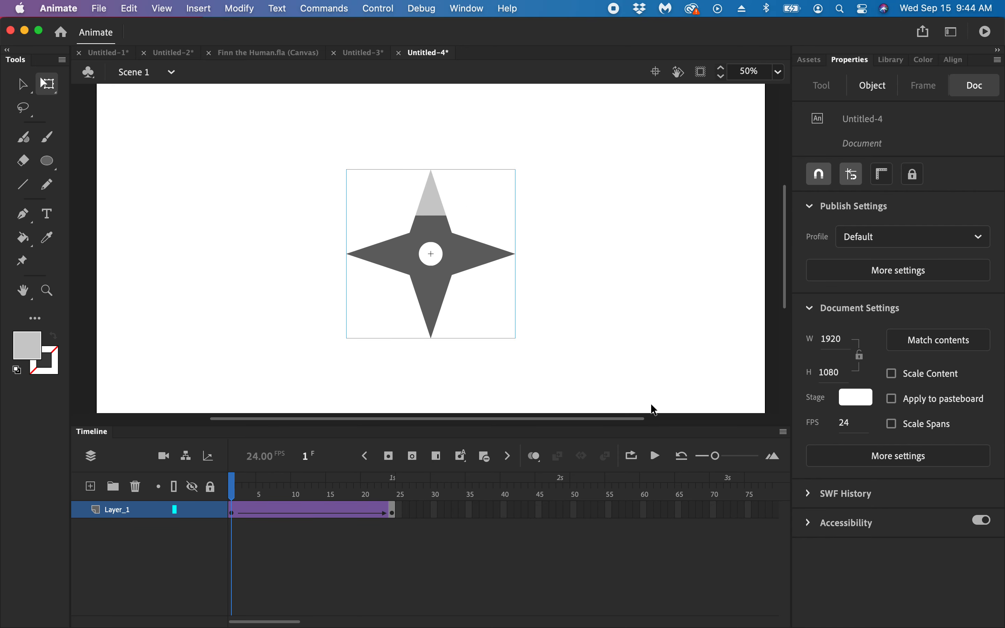
Set the classic tween's rotation count to 3 and replay the animation from frame 1
{"action": "left_click", "coordinate": [372, 512]}
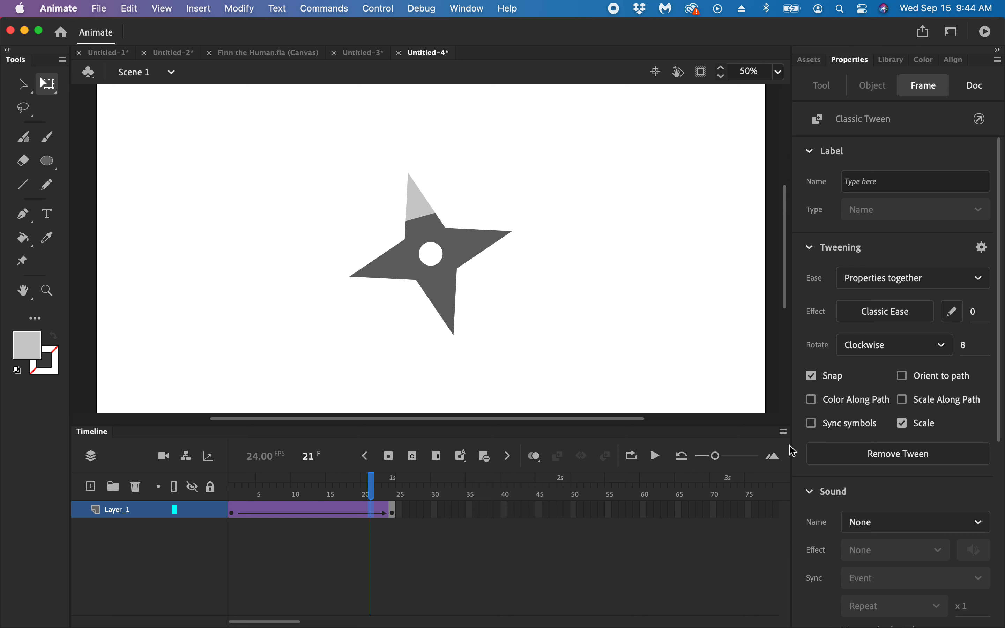
{"action": "left_click", "coordinate": [962, 348]}
{"action": "type", "text": "3"}
{"action": "key", "text": "Return"}
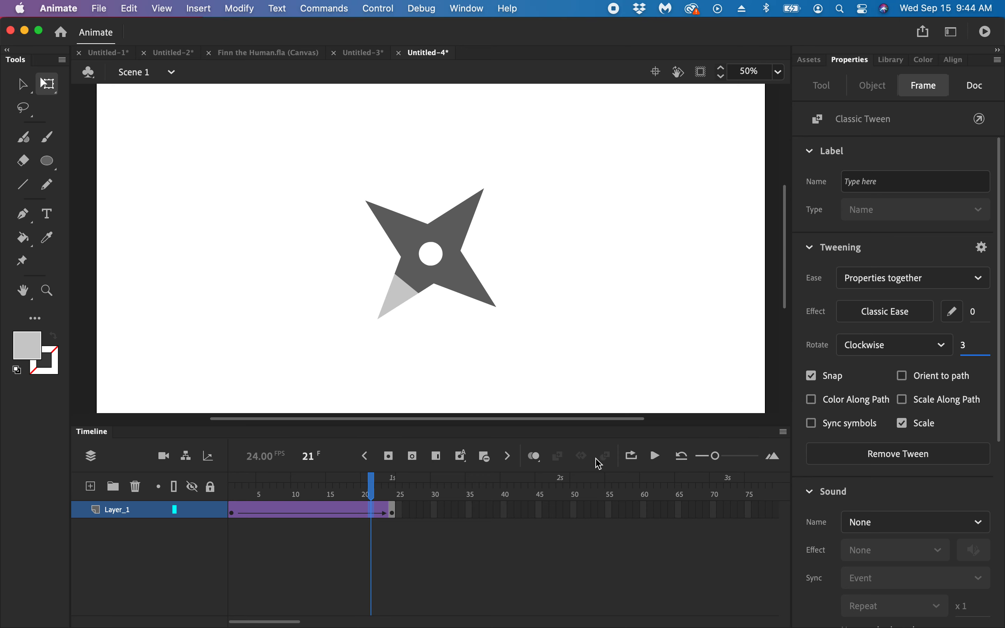
{"action": "left_click_drag", "start_coordinate": [381, 497], "coordinate": [191, 509]}
{"action": "key", "text": "Return"}
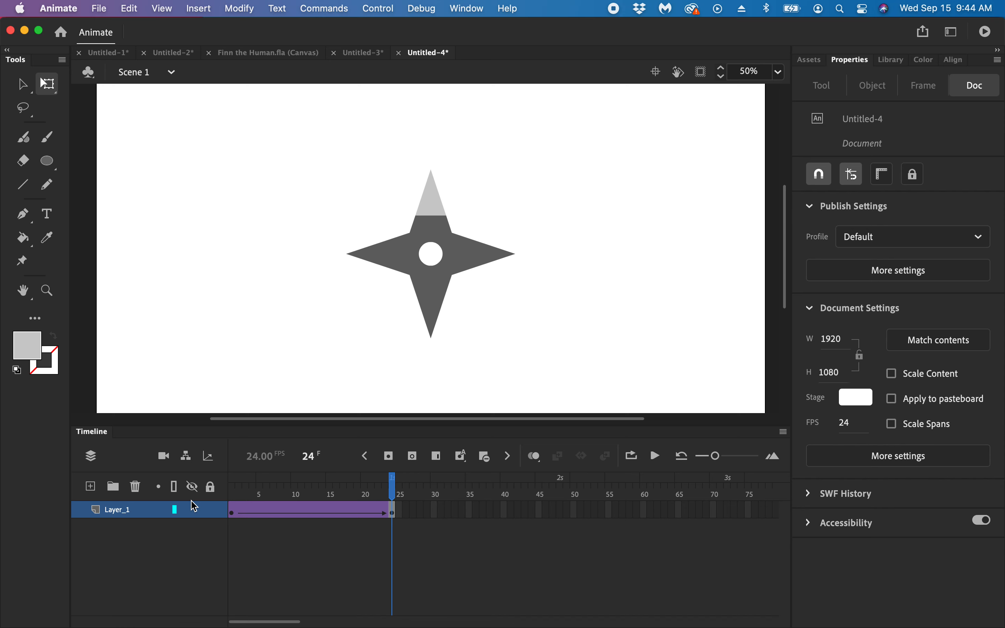
{"action": "key", "text": "Return"}
Try a rotation count of 4 on the classic tween, play it and scrub through the frames to check the spin
{"action": "left_click", "coordinate": [357, 515]}
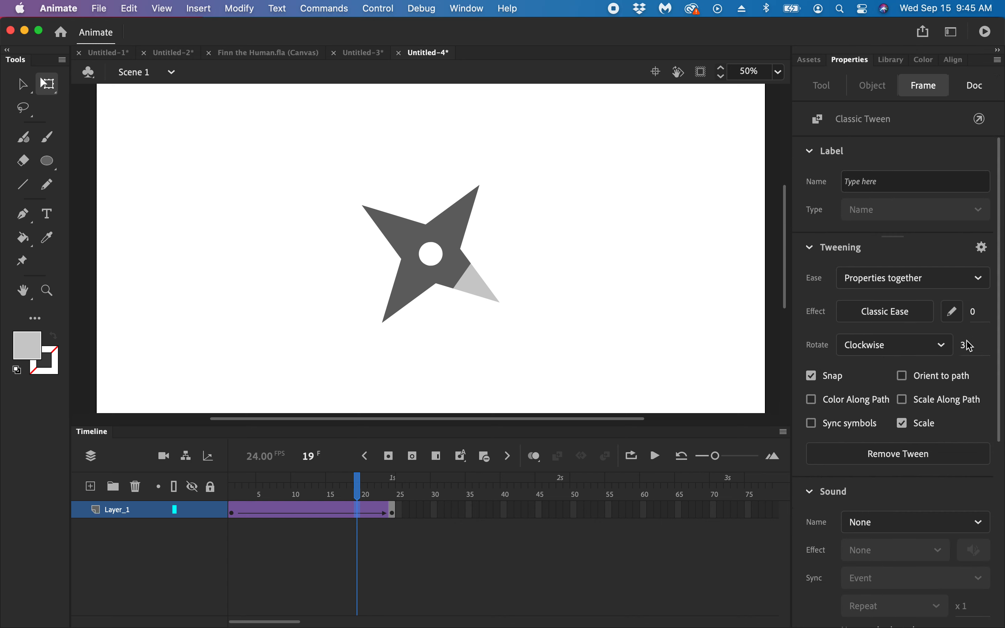
{"action": "left_click_drag", "start_coordinate": [966, 353], "coordinate": [969, 351]}
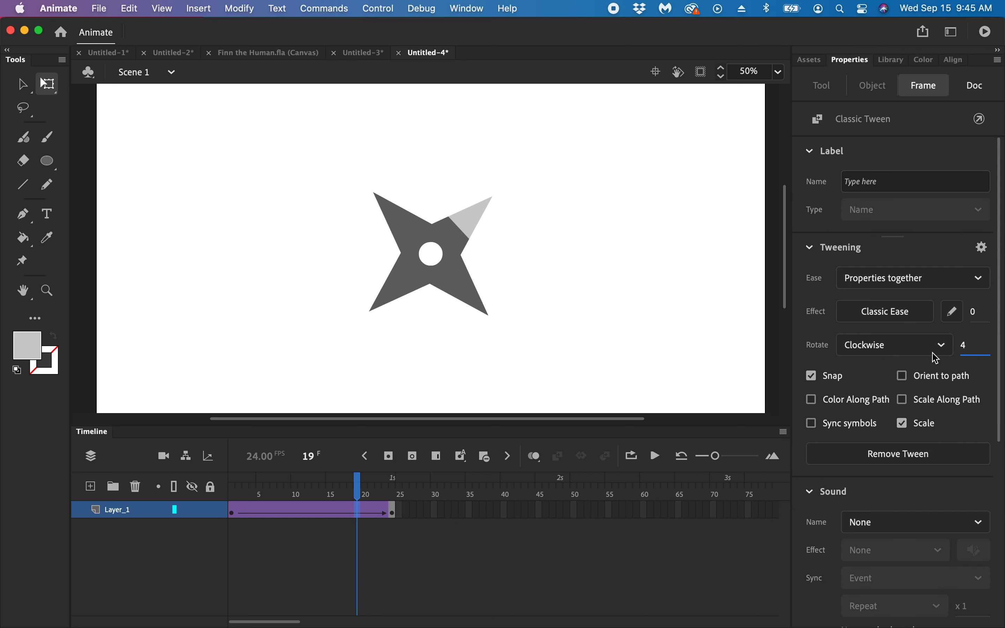
{"action": "key", "text": "Return"}
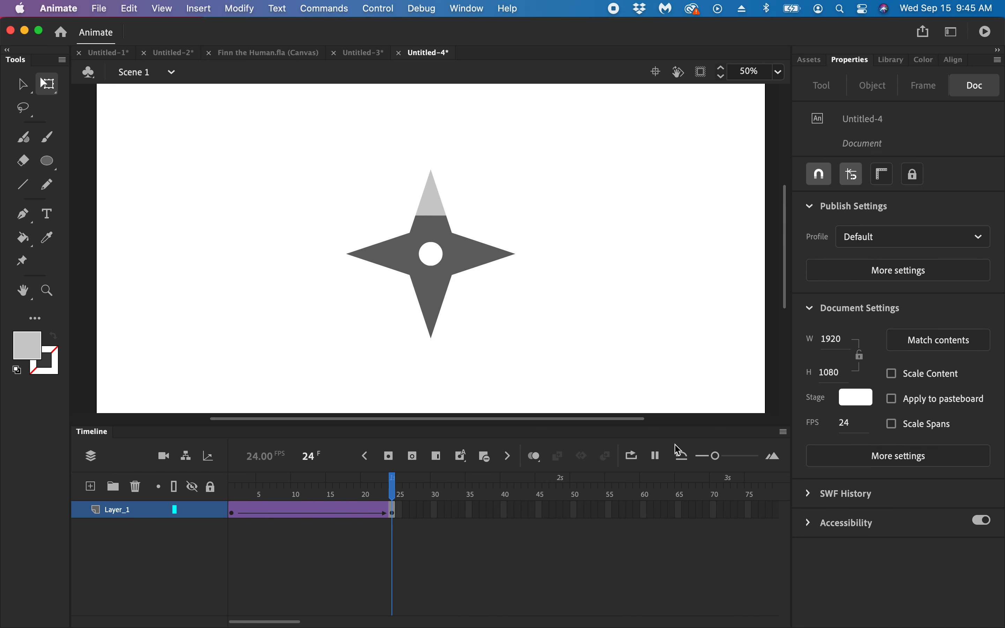
{"action": "left_click_drag", "start_coordinate": [391, 484], "coordinate": [179, 484]}
{"action": "left_click", "coordinate": [357, 510]}
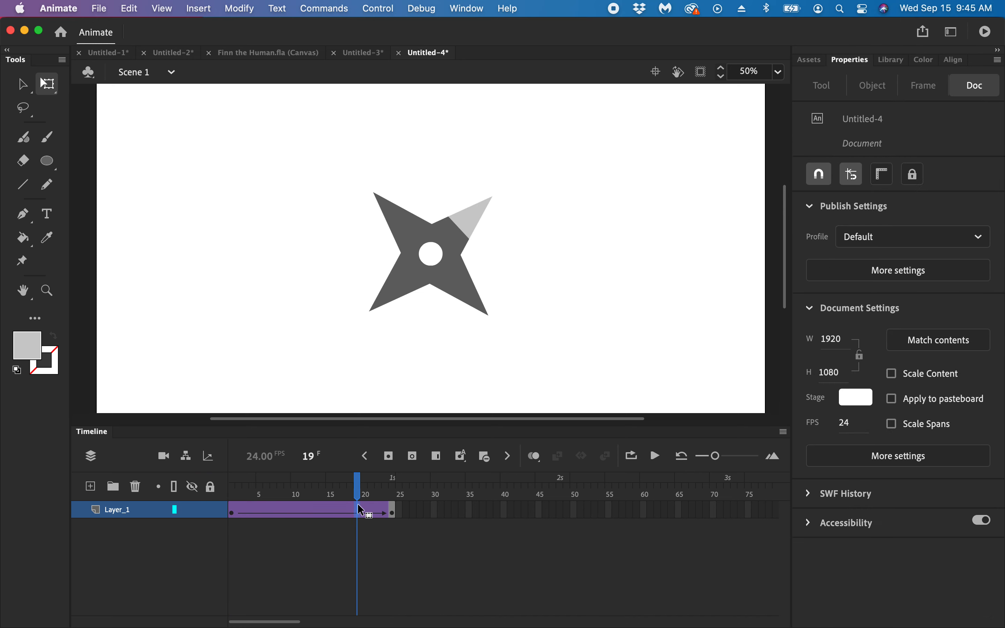
{"action": "left_click_drag", "start_coordinate": [360, 485], "coordinate": [386, 474]}
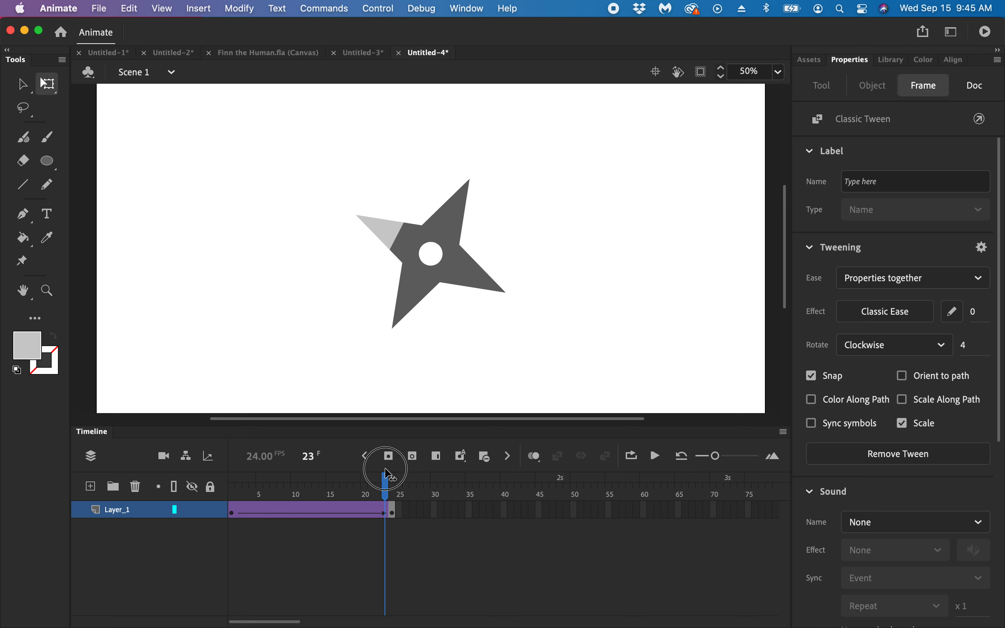
{"action": "left_click_drag", "start_coordinate": [387, 474], "coordinate": [336, 492]}
Set the classic tween's clockwise rotation count to 3 and play the animation from the start
{"action": "left_click", "coordinate": [348, 515]}
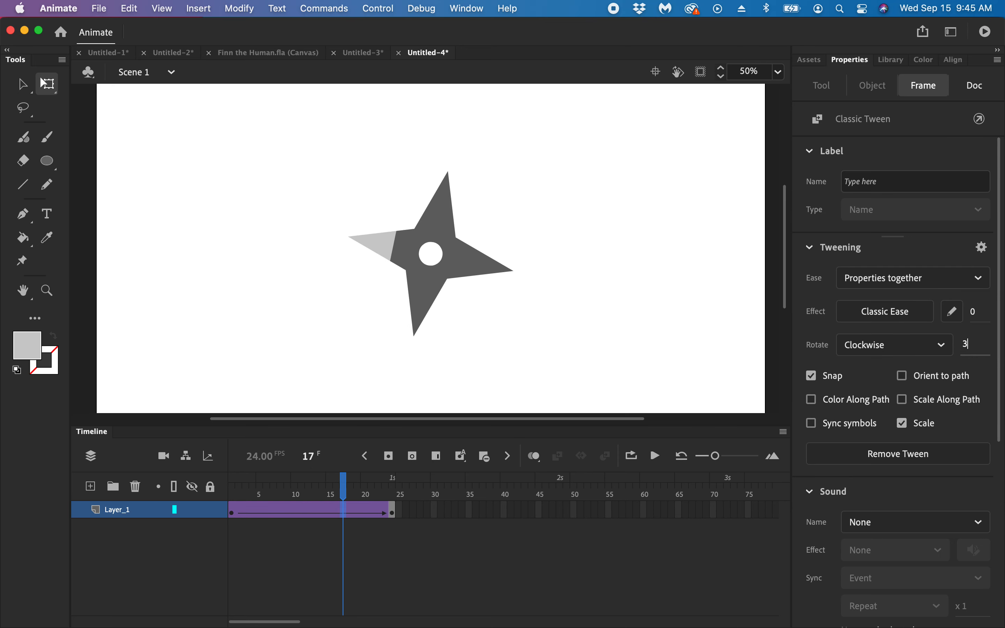
{"action": "key", "text": "Return"}
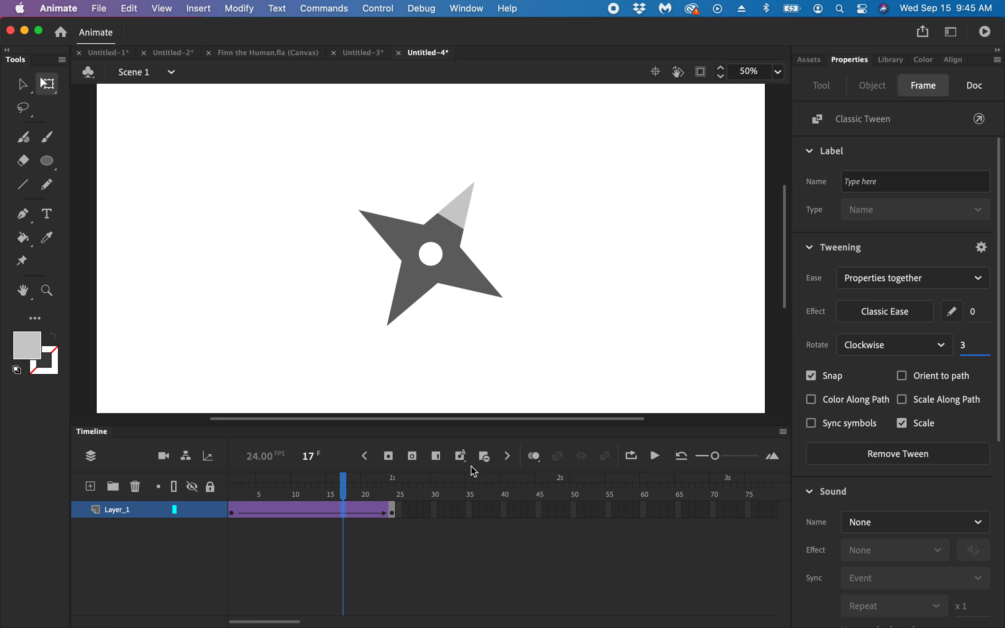
{"action": "left_click_drag", "start_coordinate": [345, 490], "coordinate": [155, 506]}
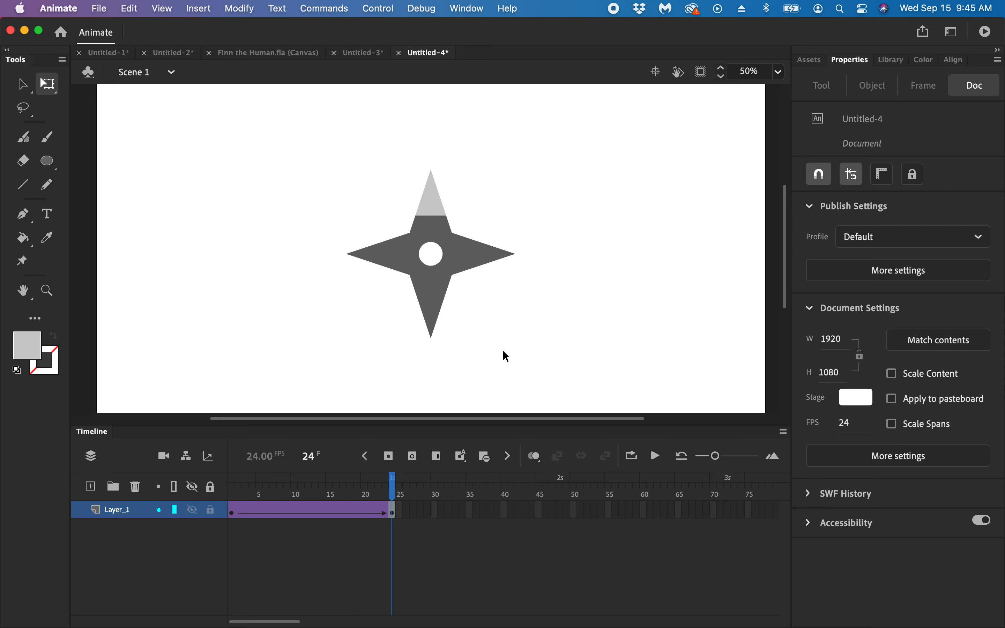
Select the Star instance at the end keyframe, frame 24, and add a Blur filter to it
{"action": "left_click", "coordinate": [467, 257]}
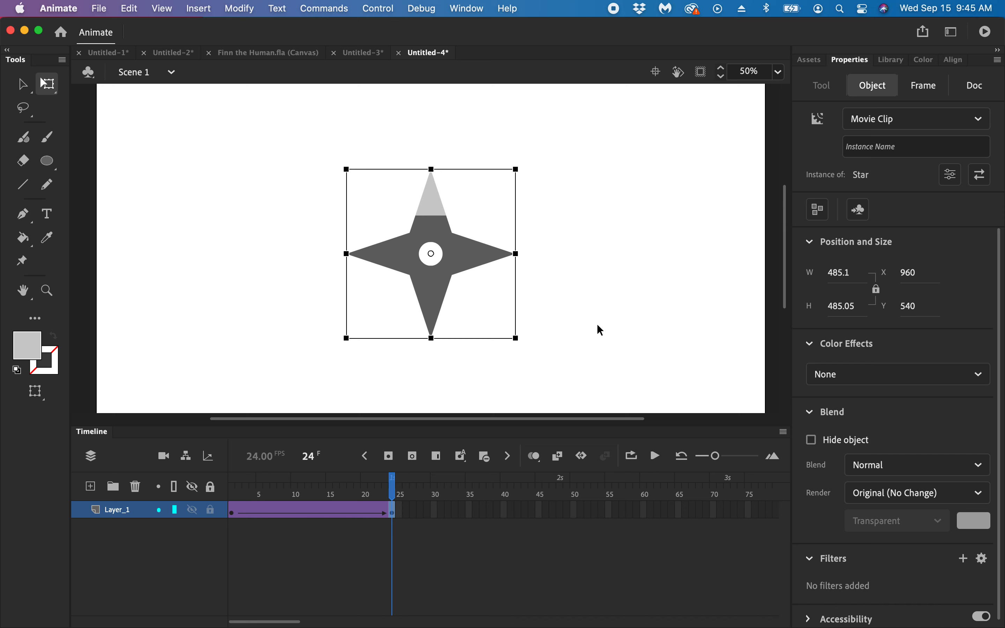
{"action": "scroll", "coordinate": [809, 392], "scroll_direction": "down", "scroll_amount": 1}
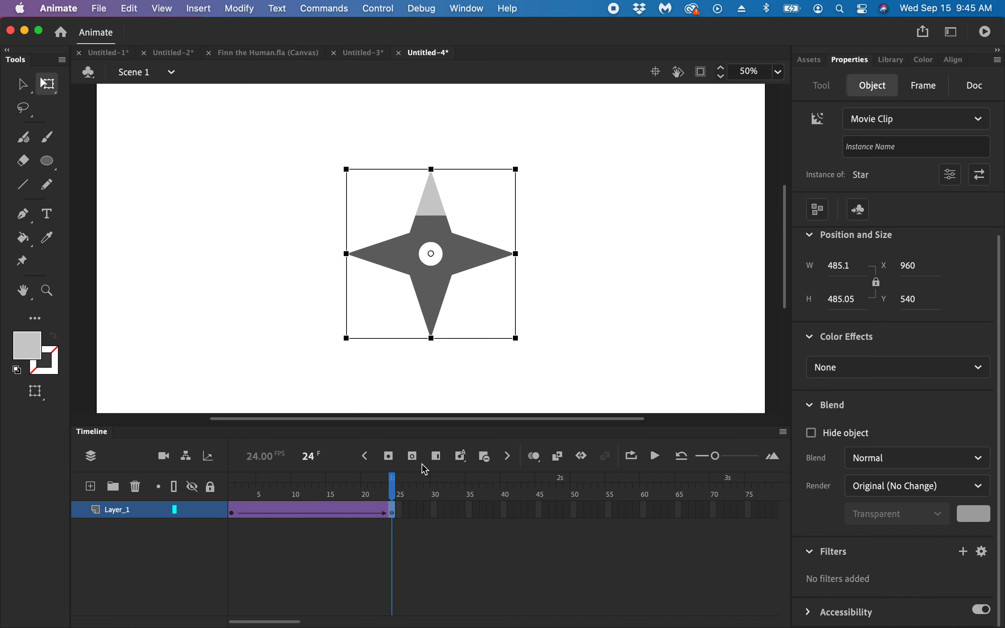
{"action": "left_click", "coordinate": [394, 518]}
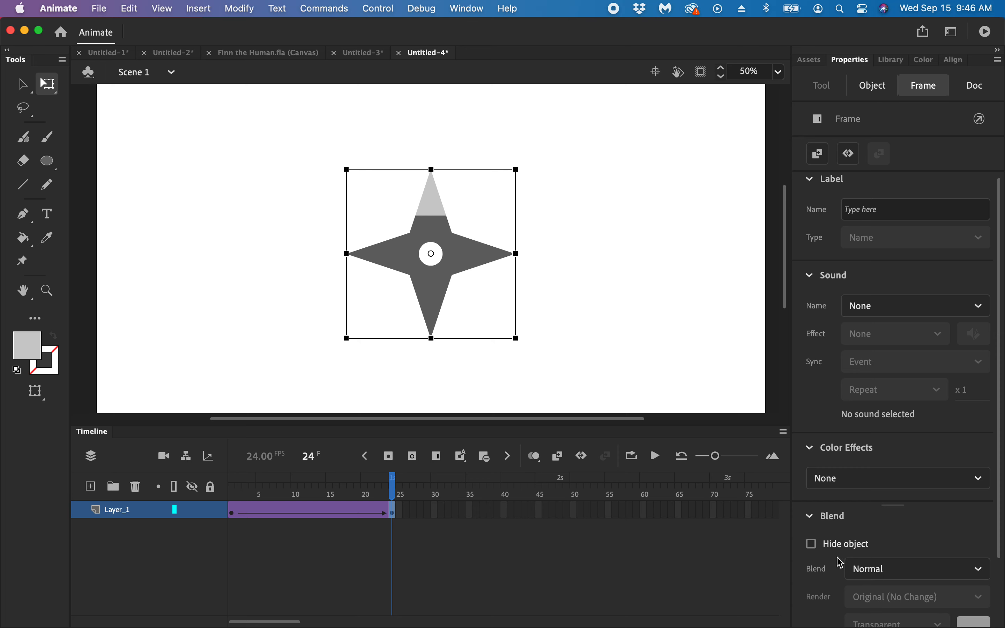
{"action": "left_click", "coordinate": [473, 261]}
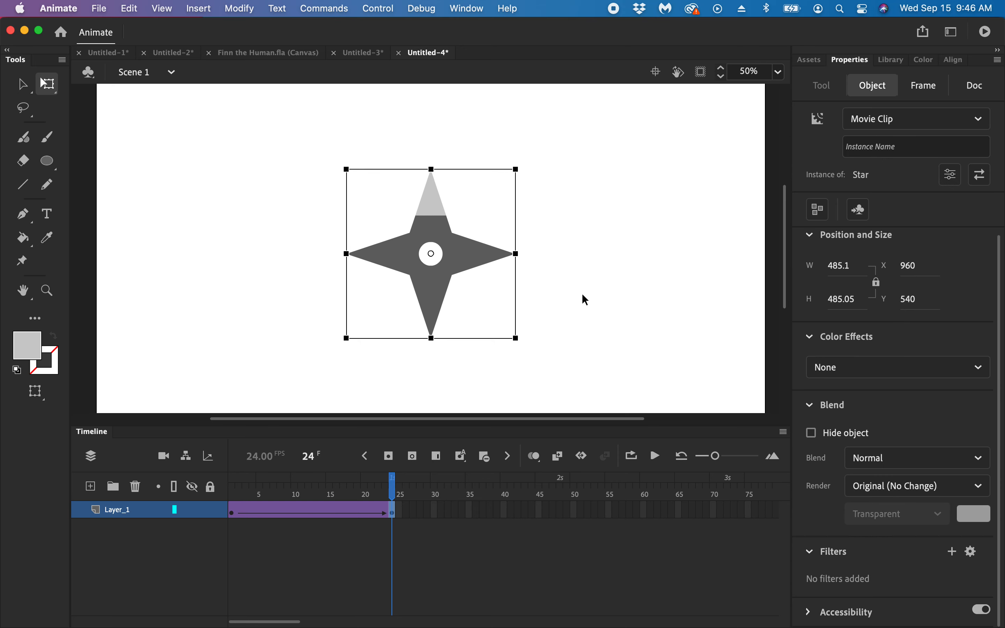
{"action": "left_click", "coordinate": [601, 273]}
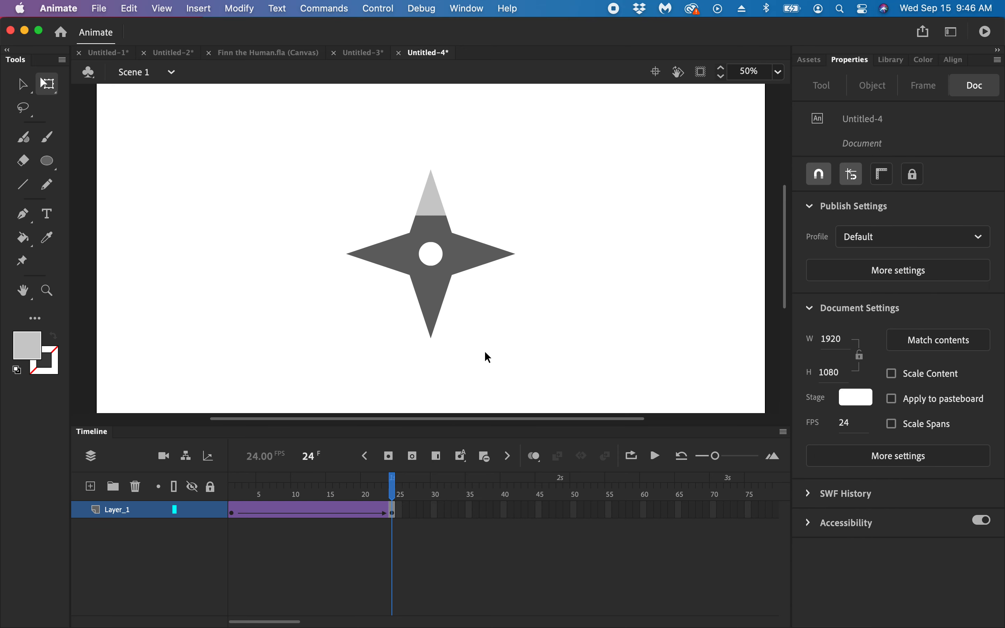
{"action": "left_click", "coordinate": [425, 286]}
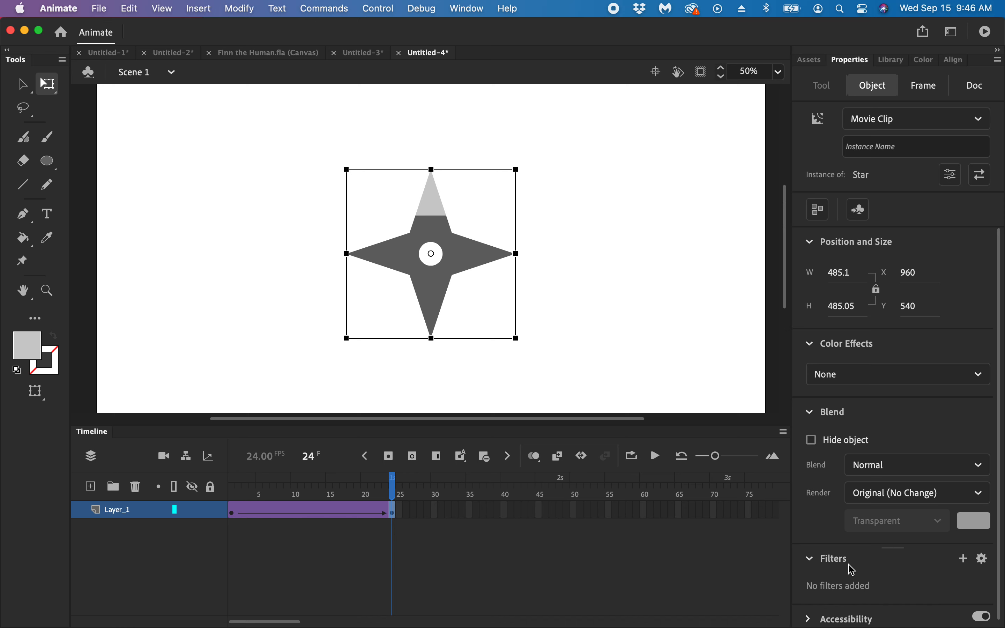
{"action": "left_click", "coordinate": [964, 558]}
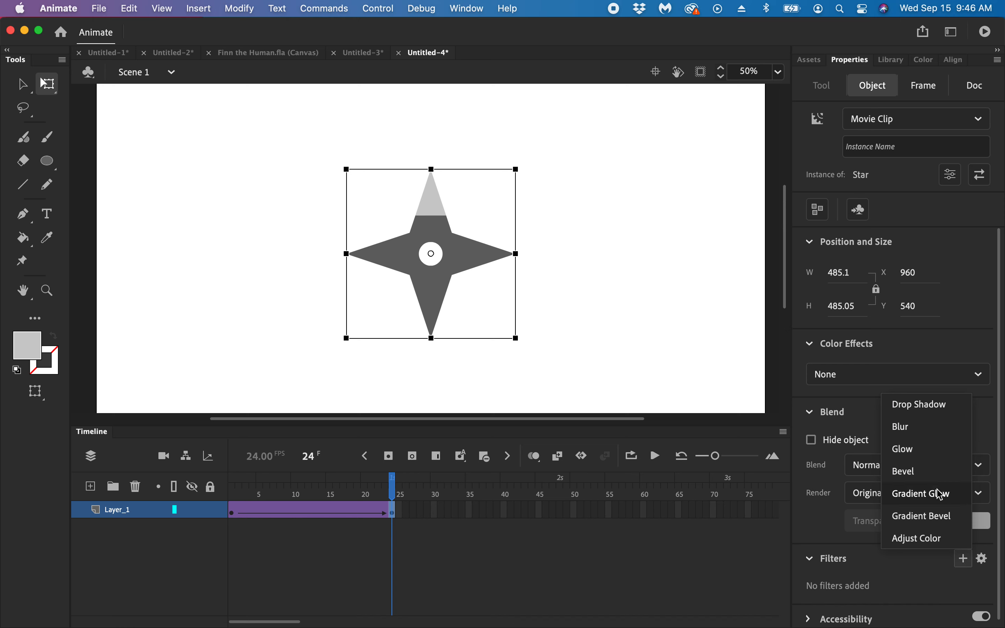
{"action": "left_click", "coordinate": [920, 428]}
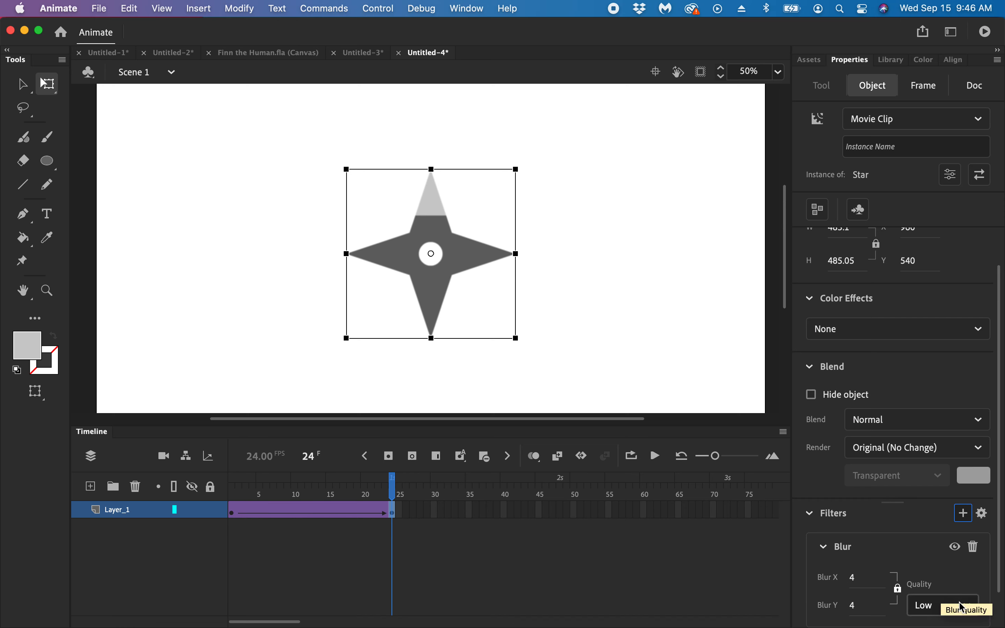
Raise the Blur filter on the Star at frame 24 to 21, and enable looped playback over frames 1 to 24
{"action": "left_click_drag", "start_coordinate": [853, 578], "coordinate": [870, 585]}
{"action": "left_click_drag", "start_coordinate": [391, 492], "coordinate": [233, 492]}
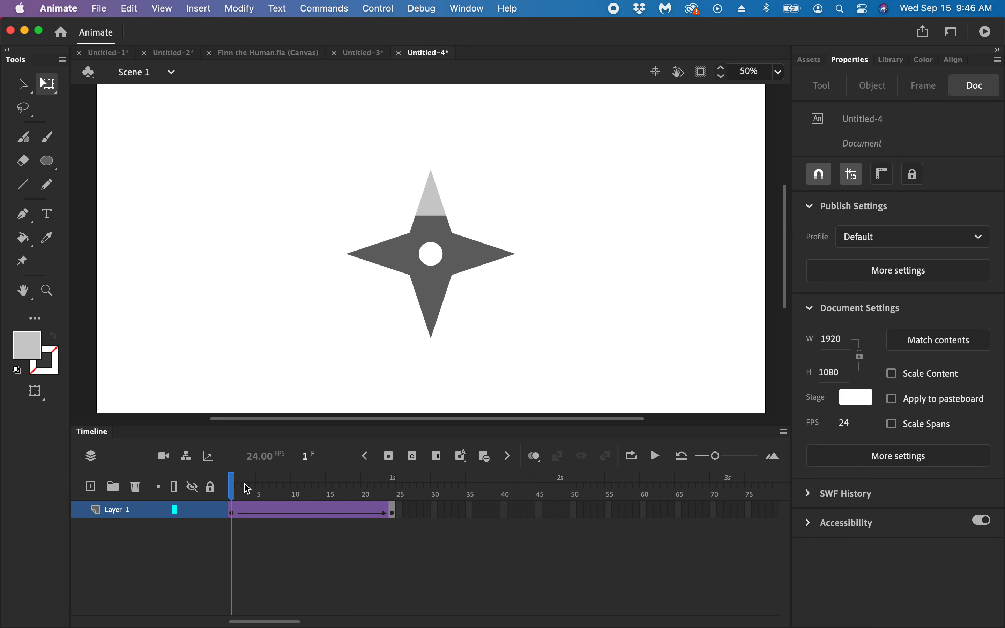
{"action": "mouse_move", "coordinate": [235, 488]}
{"action": "left_mouse_down"}
{"action": "mouse_move", "coordinate": [325, 490]}
{"action": "mouse_move", "coordinate": [219, 493]}
{"action": "left_mouse_up"}
{"action": "left_click", "coordinate": [636, 462]}
{"action": "mouse_move", "coordinate": [245, 478]}
{"action": "left_mouse_down"}
{"action": "mouse_move", "coordinate": [377, 482]}
{"action": "mouse_move", "coordinate": [395, 494]}
{"action": "left_mouse_up"}
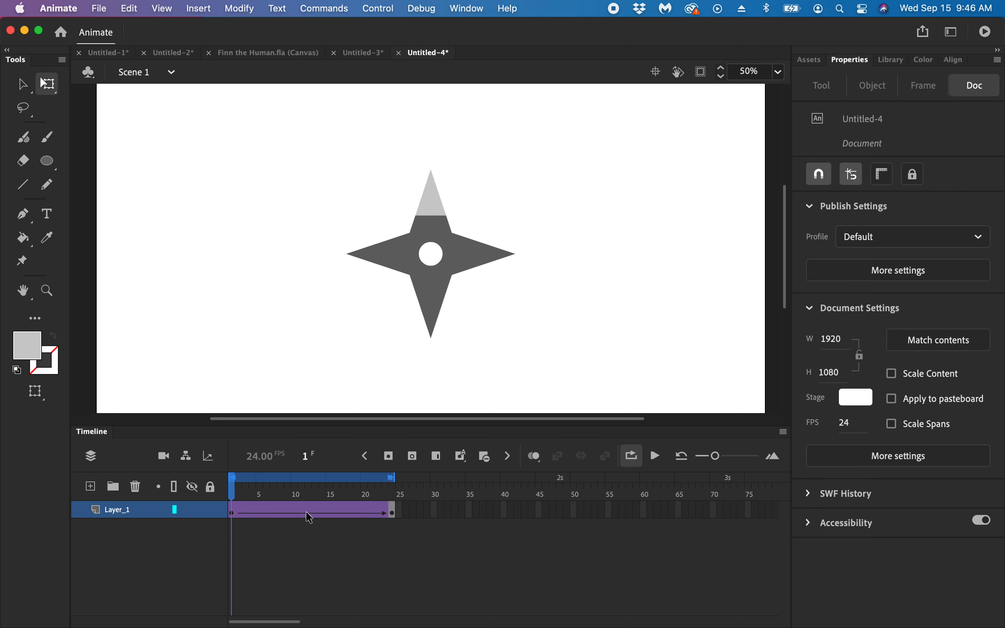
Add a Blur filter to the Star instance at frame 1 and set its Blur X and Y to 15
{"action": "left_click", "coordinate": [429, 280]}
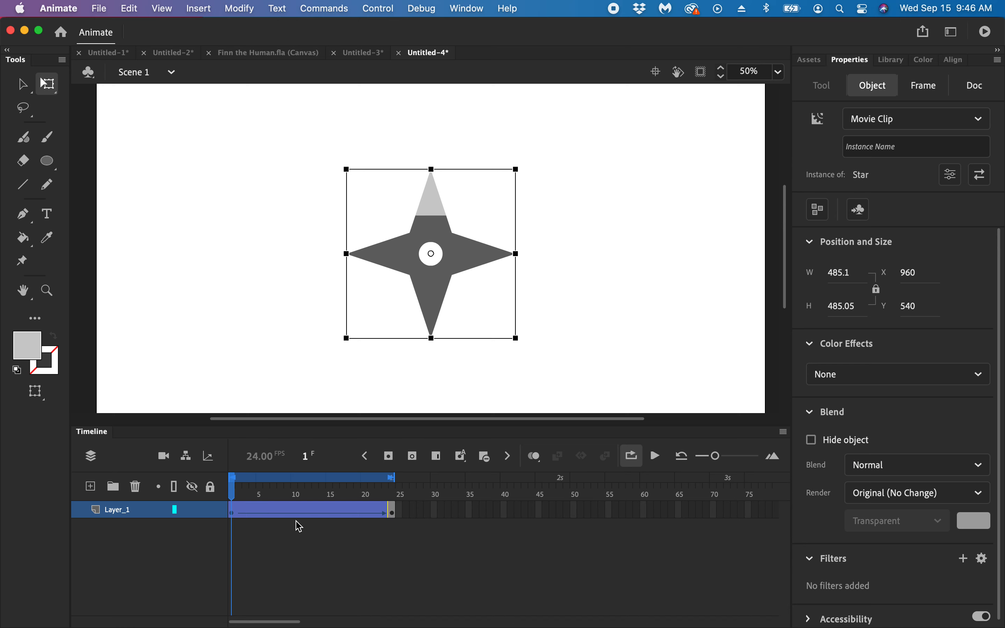
{"action": "left_click", "coordinate": [963, 559]}
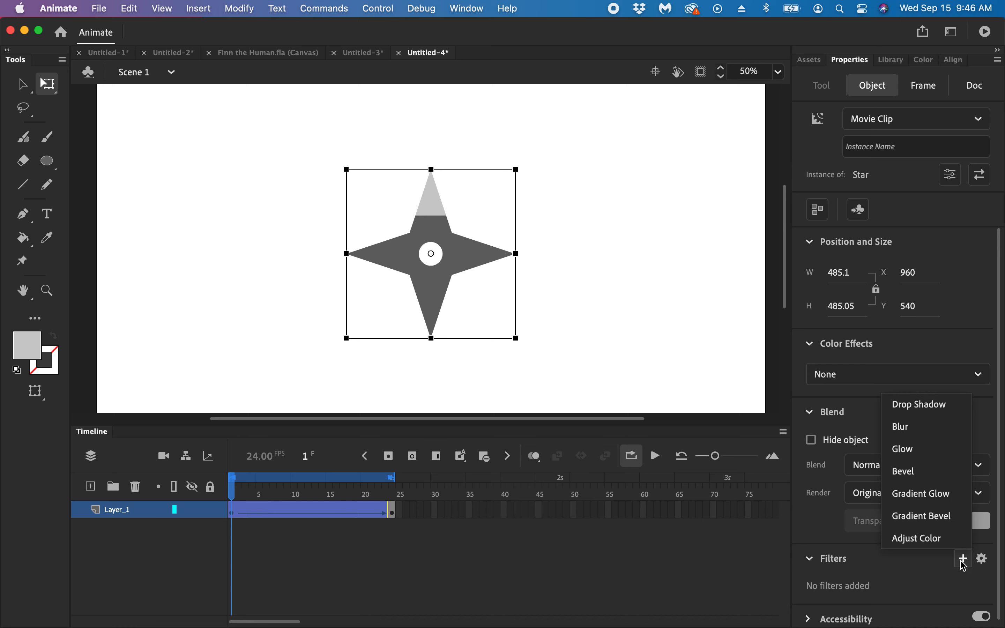
{"action": "left_click", "coordinate": [928, 434]}
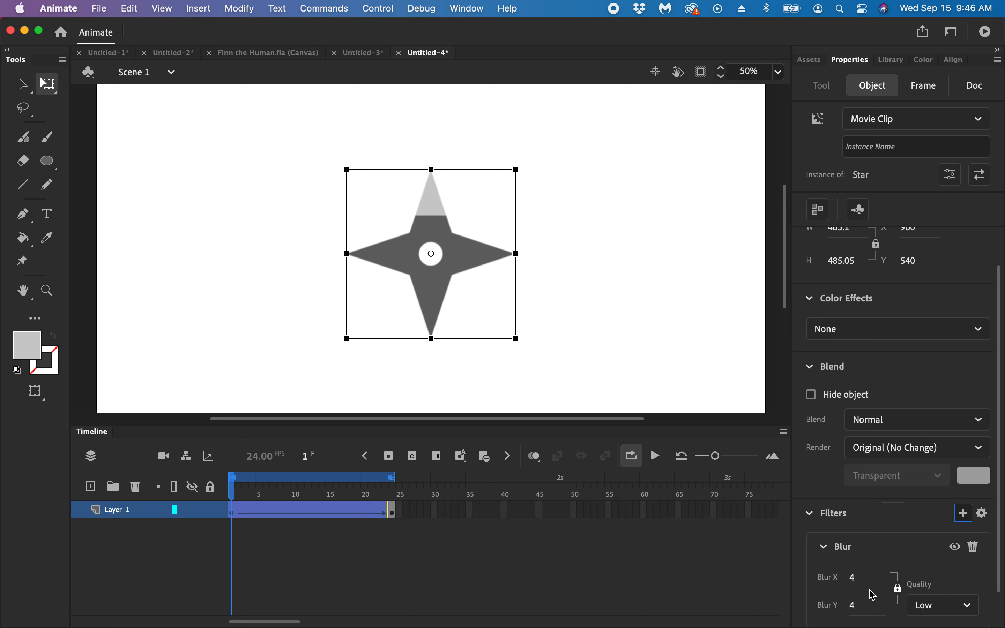
{"action": "mouse_move", "coordinate": [854, 577]}
{"action": "left_mouse_down"}
{"action": "mouse_move", "coordinate": [872, 583]}
{"action": "mouse_move", "coordinate": [854, 582]}
{"action": "left_mouse_up"}
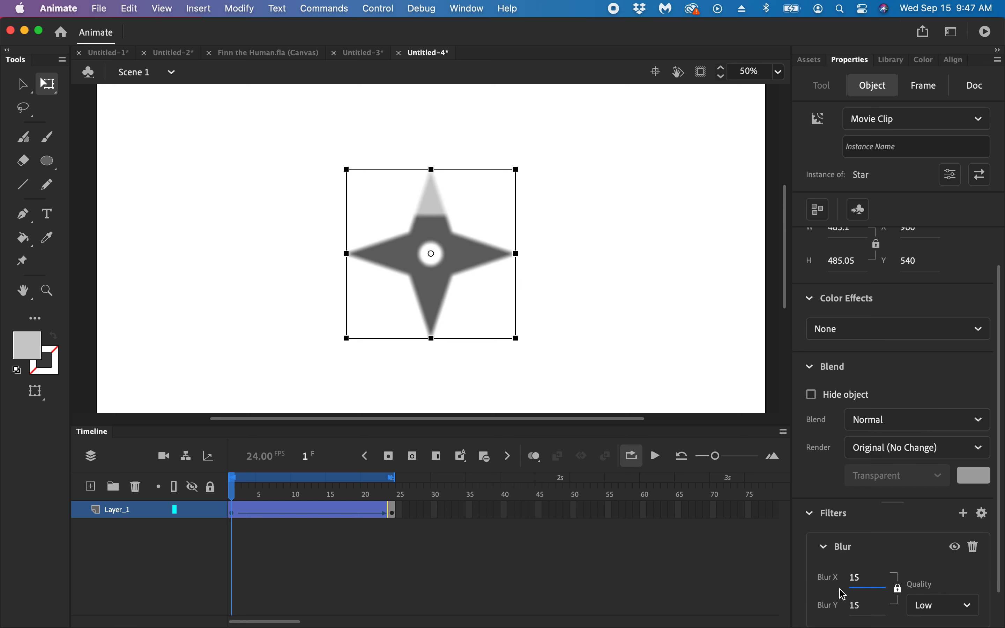
Set the Blur X and Y of the Star instance at the end keyframe, frame 24, to 15
{"action": "left_click", "coordinate": [389, 495]}
{"action": "left_click", "coordinate": [393, 495]}
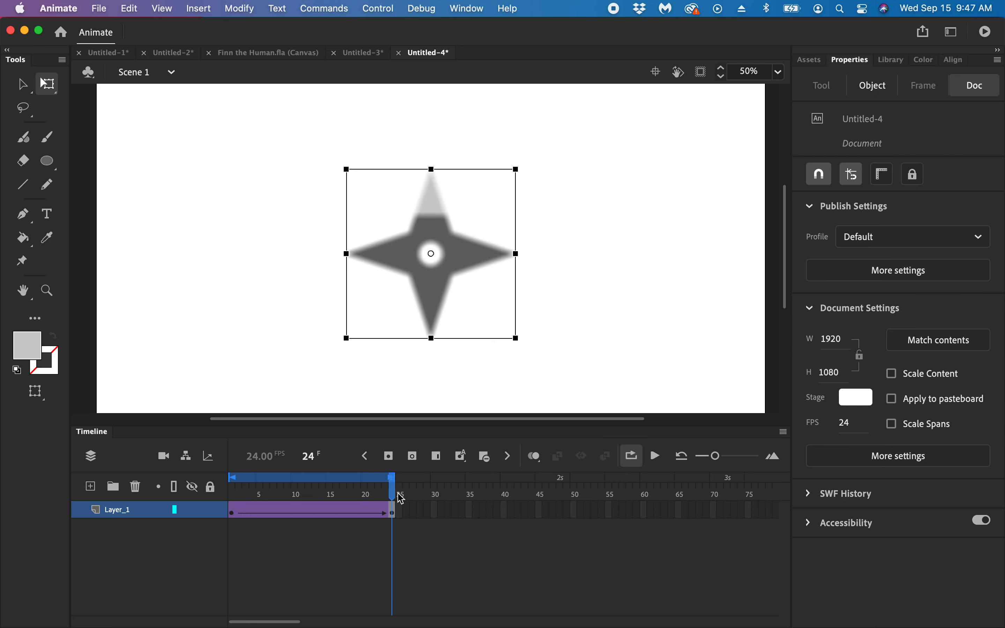
{"action": "left_click", "coordinate": [393, 511]}
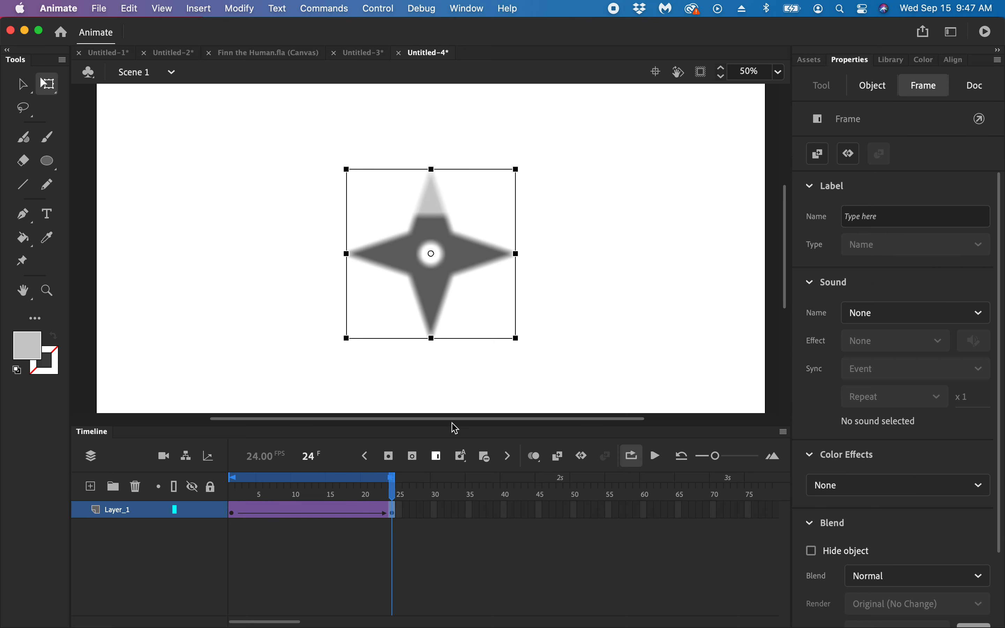
{"action": "left_click", "coordinate": [463, 279]}
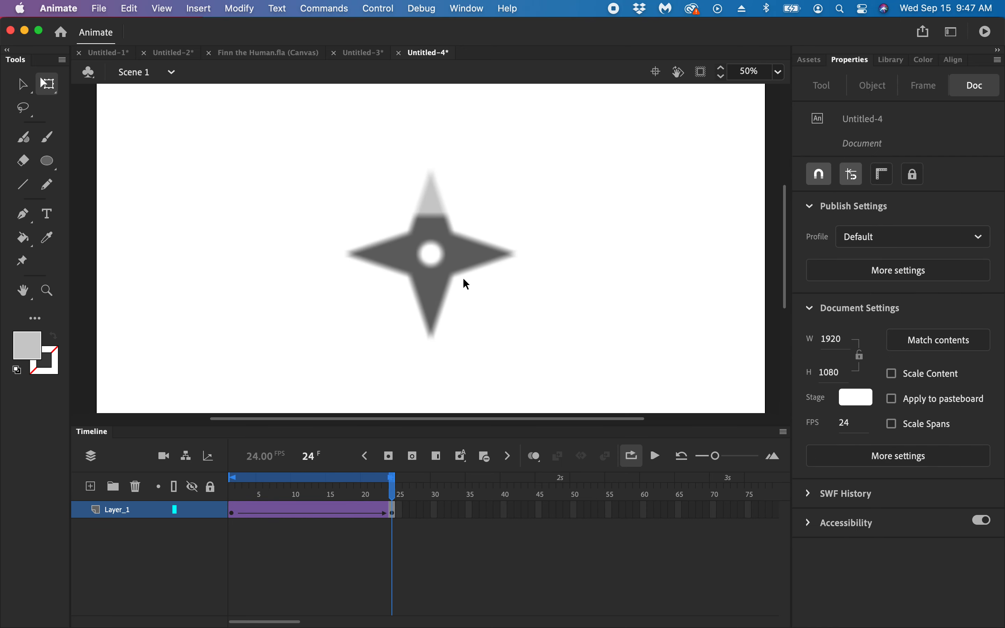
{"action": "left_click", "coordinate": [477, 260]}
{"action": "scroll", "coordinate": [866, 570], "scroll_direction": "down", "scroll_amount": 4}
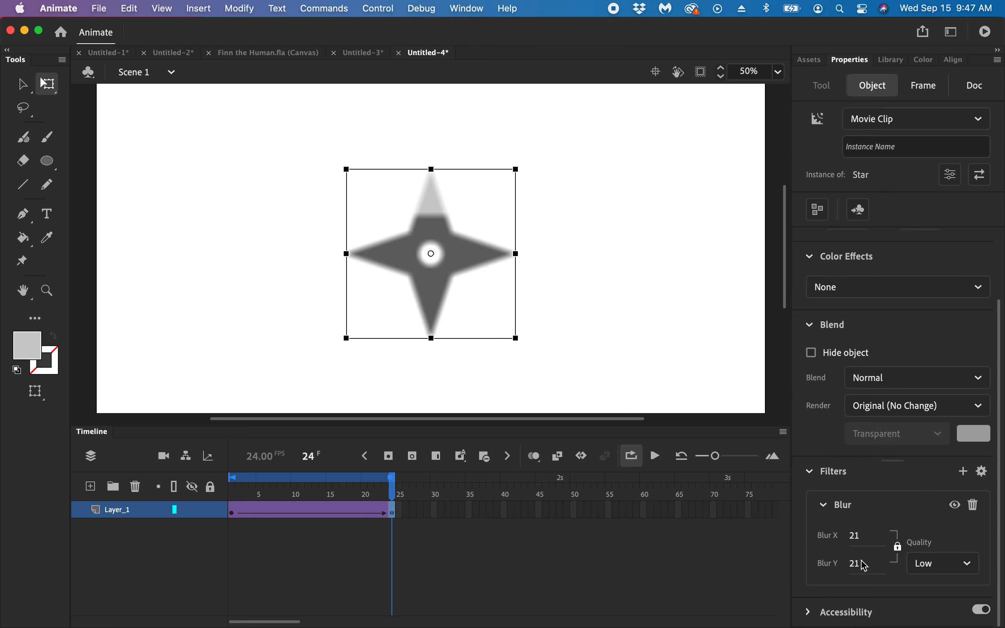
{"action": "left_click_drag", "start_coordinate": [856, 536], "coordinate": [853, 536]}
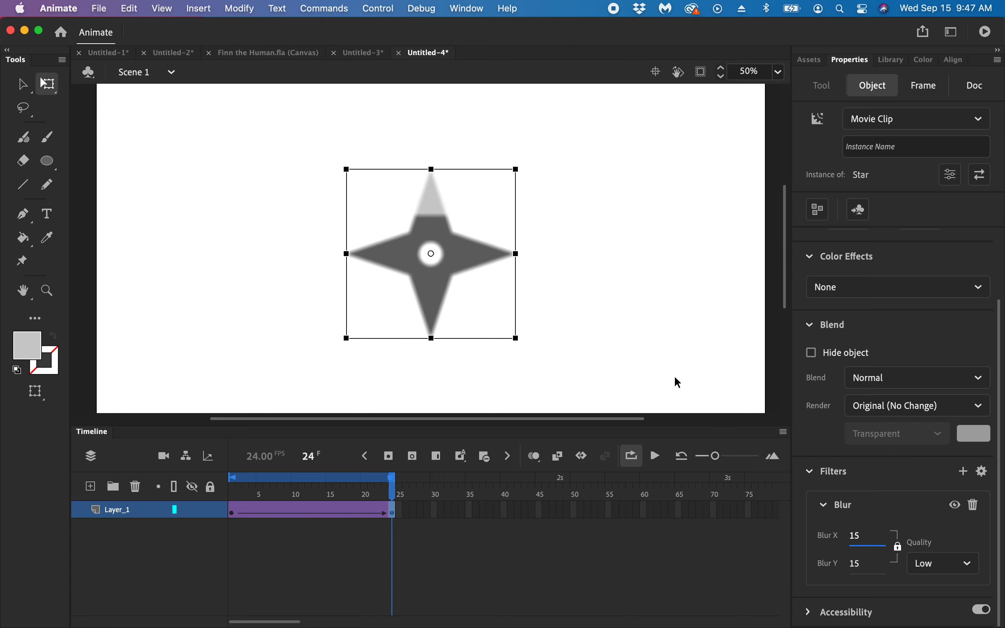
Play the looped spin animation to check the blur, then stop it
{"action": "left_click", "coordinate": [665, 370]}
{"action": "key", "text": "Return"}
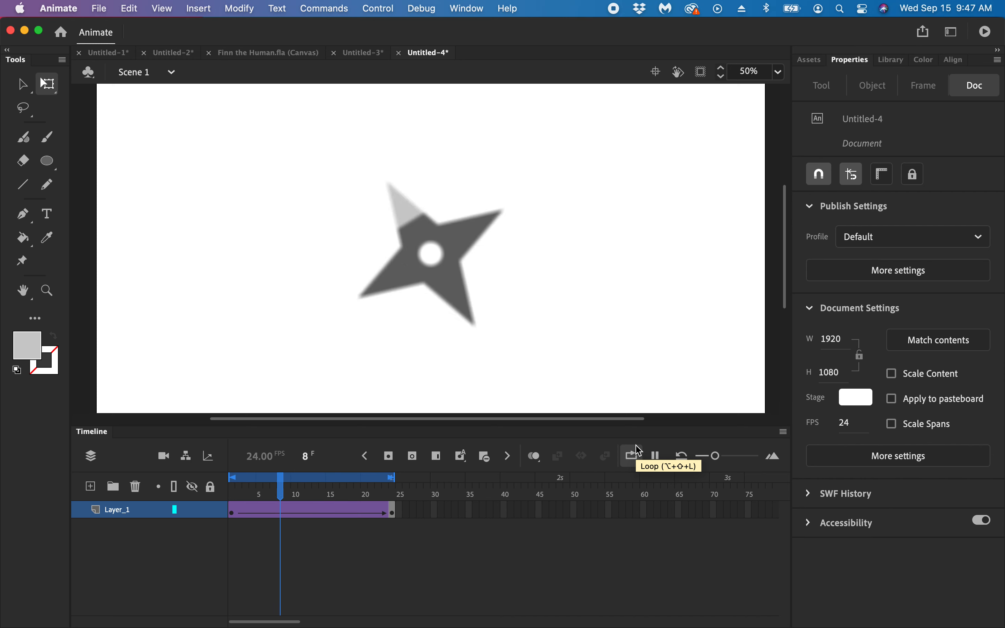
{"action": "key", "text": "Return"}
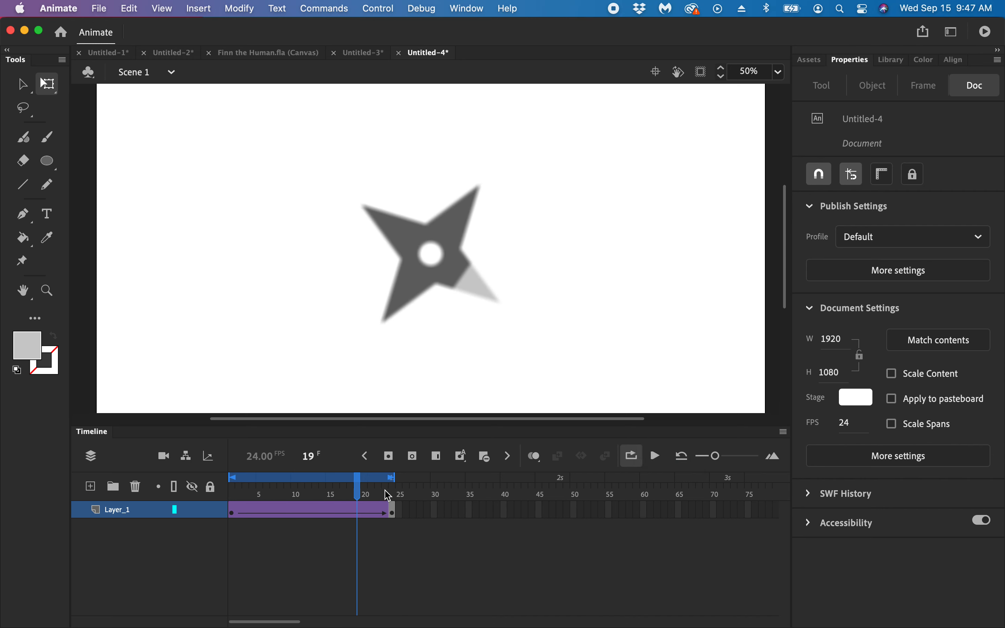
Set the Blur X and Y of the Star instance at the frame 24 keyframe to 25
{"action": "left_click_drag", "start_coordinate": [357, 493], "coordinate": [393, 493]}
{"action": "left_click", "coordinate": [394, 514]}
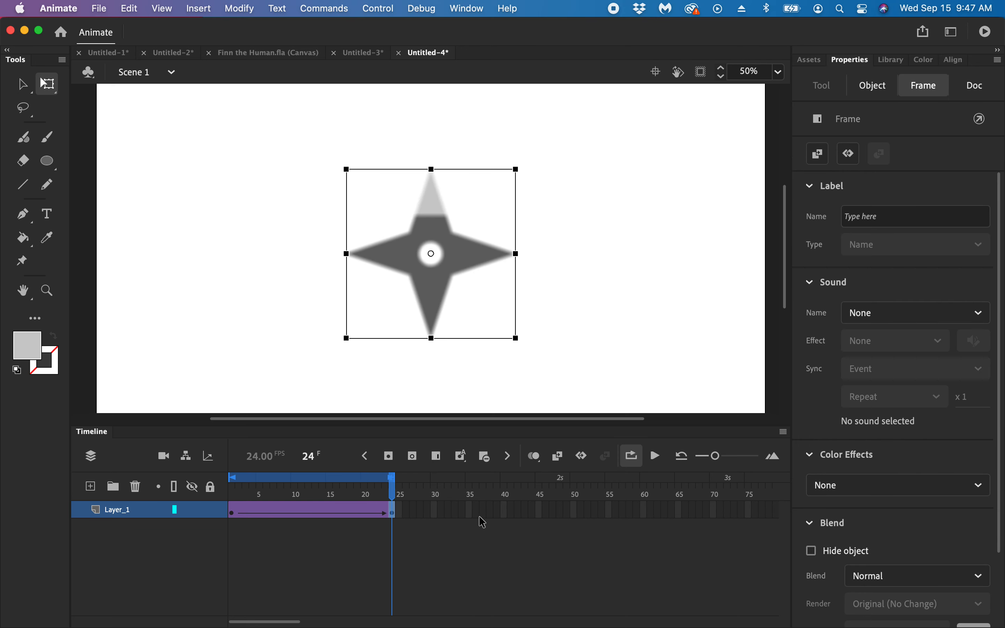
{"action": "left_click", "coordinate": [443, 305]}
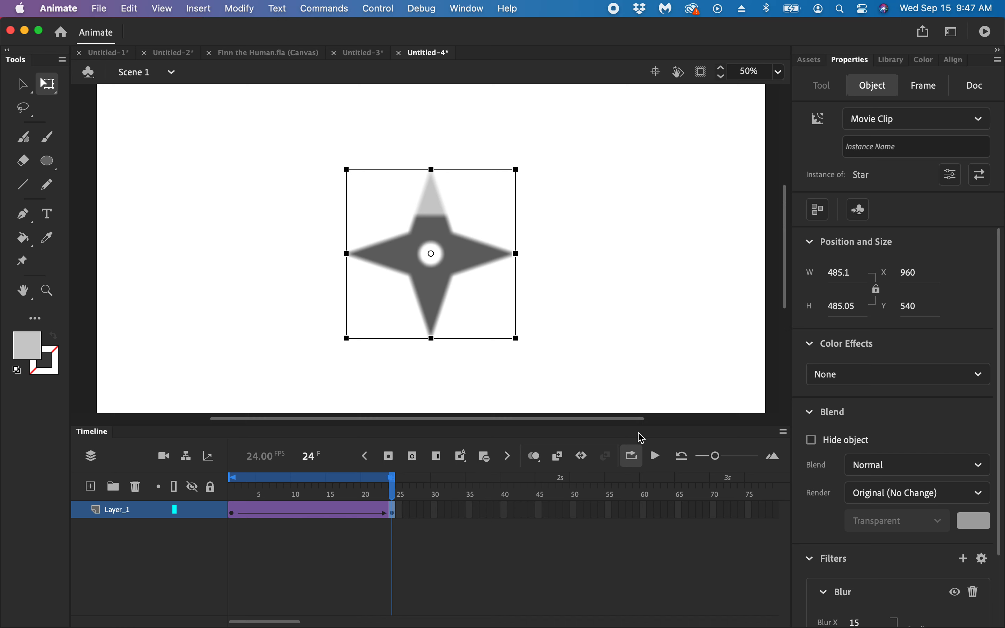
{"action": "scroll", "coordinate": [860, 614], "scroll_direction": "down", "scroll_amount": 2}
{"action": "left_click", "coordinate": [858, 583]}
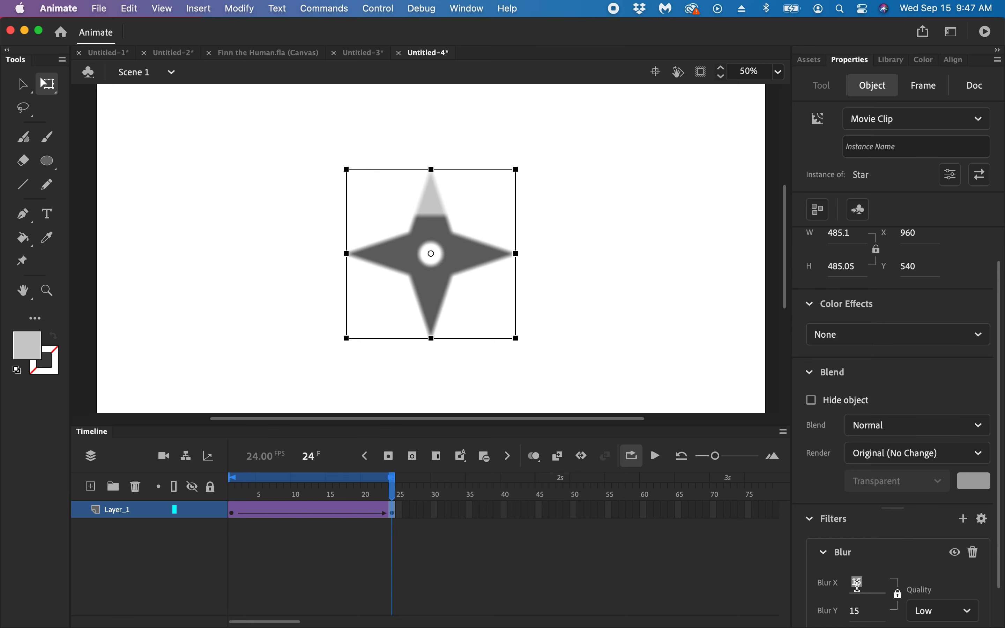
{"action": "type", "text": "25"}
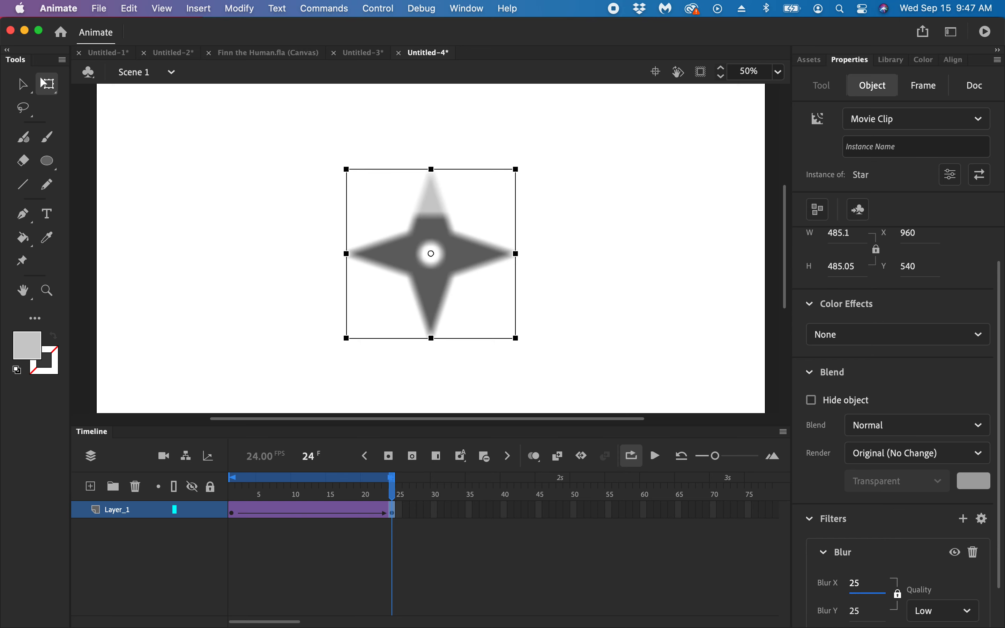
{"action": "left_click", "coordinate": [684, 606]}
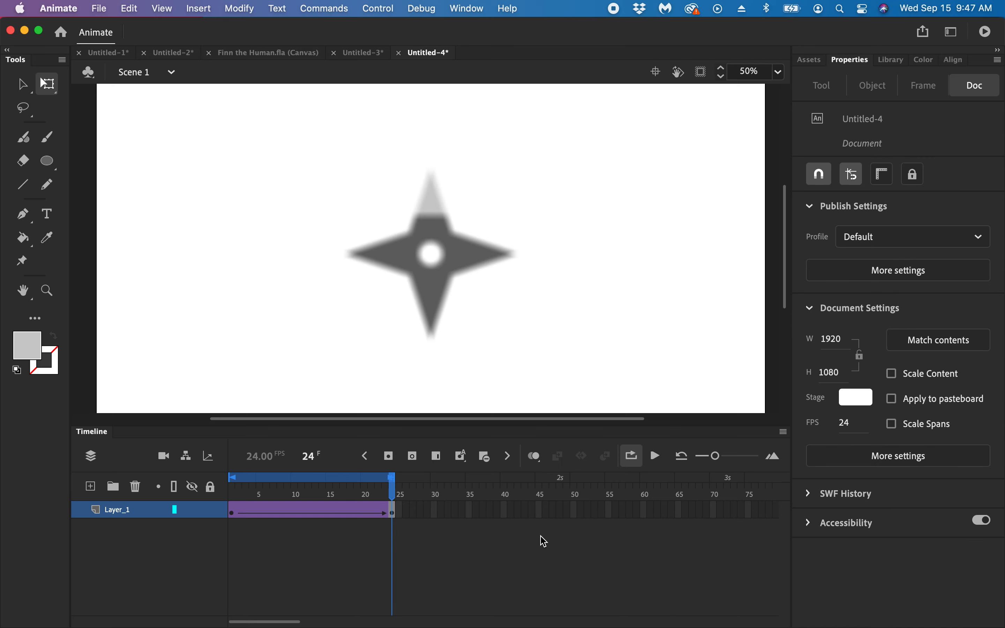
Scrub through the tween, raise the blur on the Star at frame 24 further, and test the movie
{"action": "left_click", "coordinate": [224, 504]}
{"action": "left_click_drag", "start_coordinate": [224, 504], "coordinate": [392, 505]}
{"action": "left_click", "coordinate": [431, 270]}
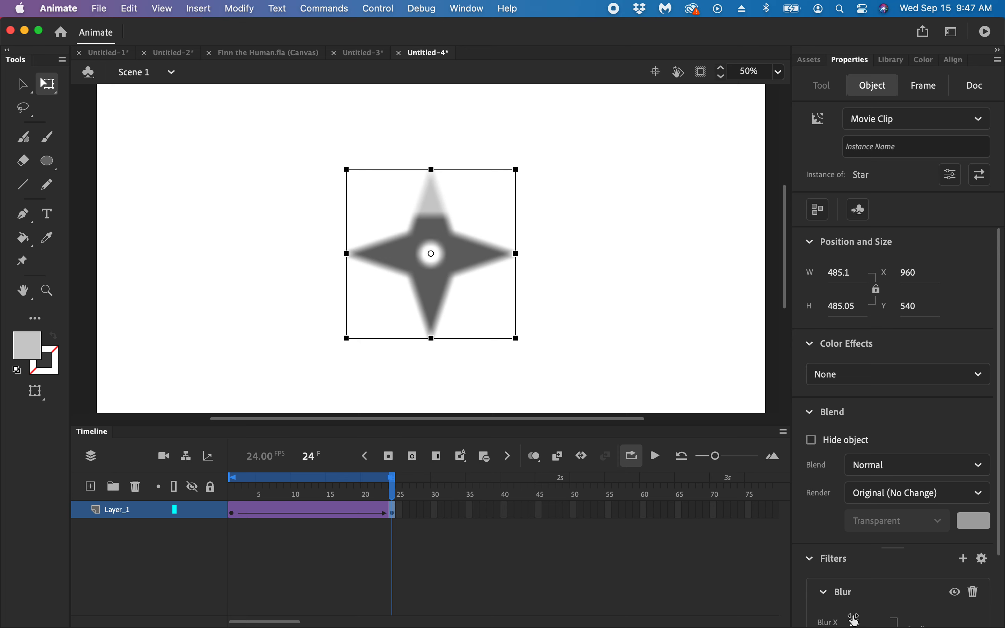
{"action": "left_click_drag", "start_coordinate": [856, 623], "coordinate": [874, 623]}
{"action": "left_click", "coordinate": [630, 367]}
{"action": "key", "text": "super+Return"}
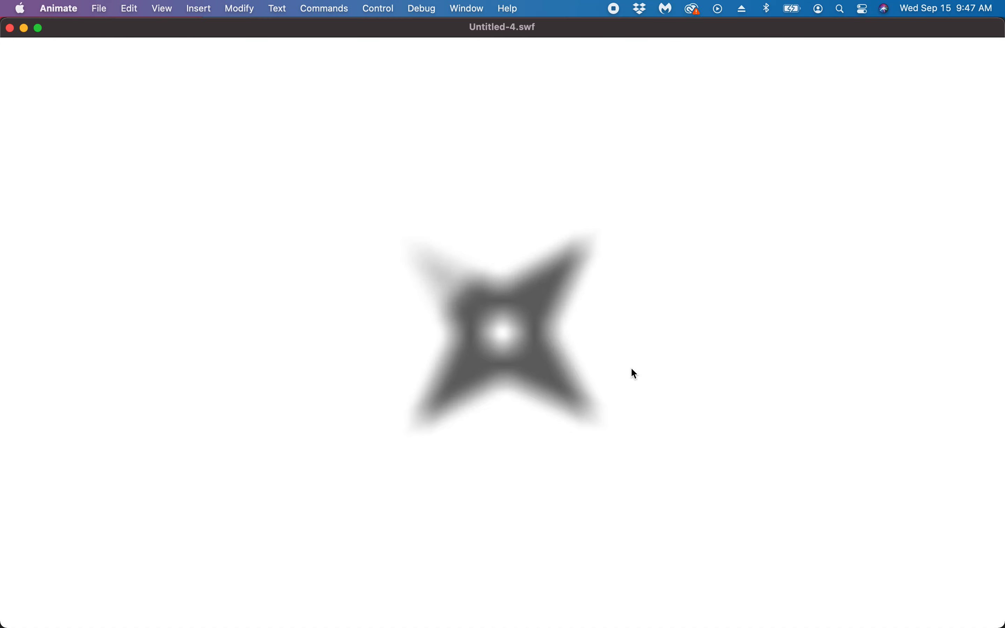